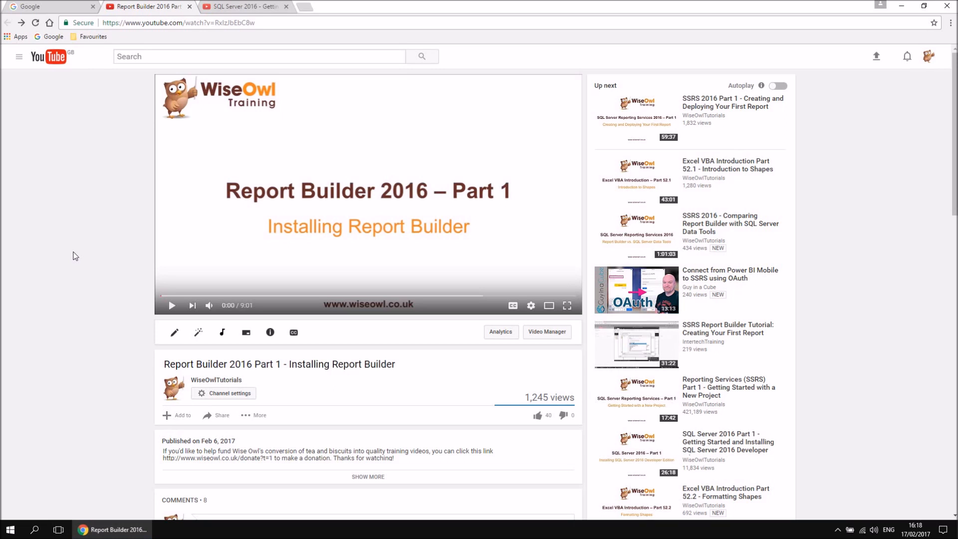
Show the "SQL Server 2016 - Getting Started" playlist and look over its list of videos.
{"action": "left_click", "coordinate": [256, 7]}
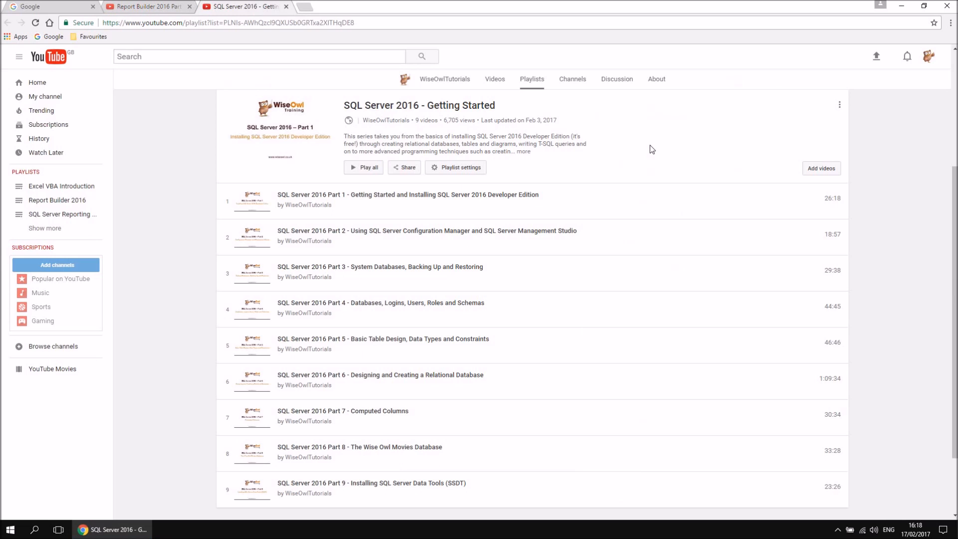
{"action": "mouse_move", "coordinate": [658, 194]}
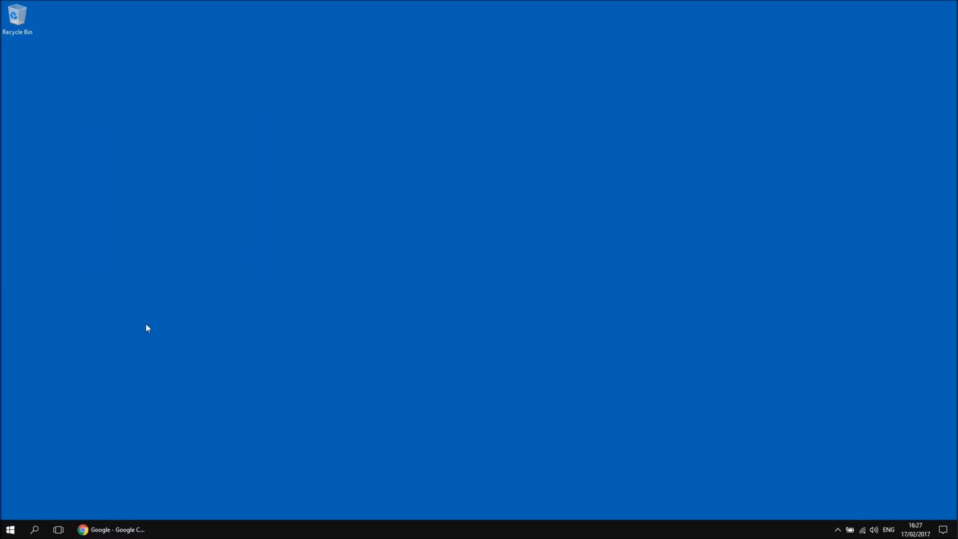
Find and launch Report Builder from Windows, and dismiss its Getting Started dialog.
{"action": "left_click", "coordinate": [9, 529]}
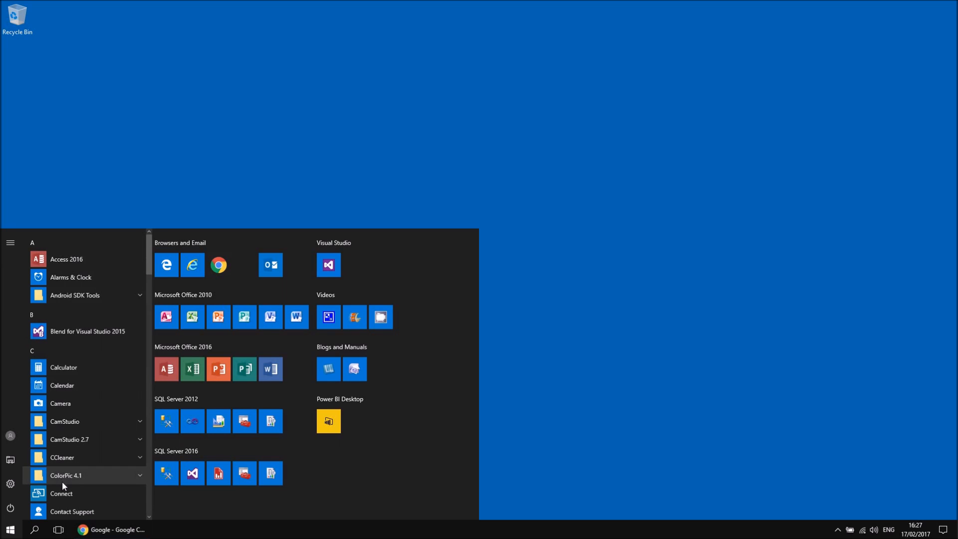
{"action": "left_click", "coordinate": [35, 530]}
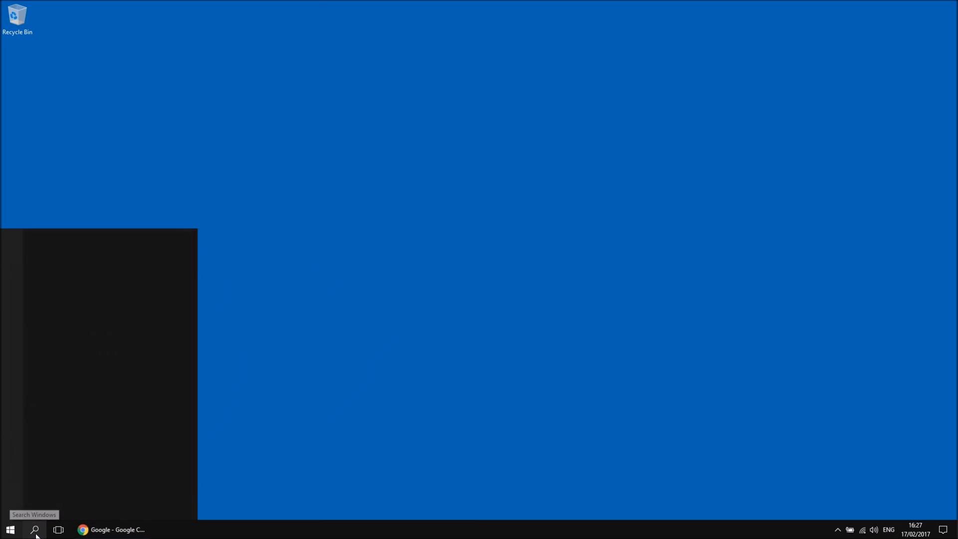
{"action": "type", "text": "report"}
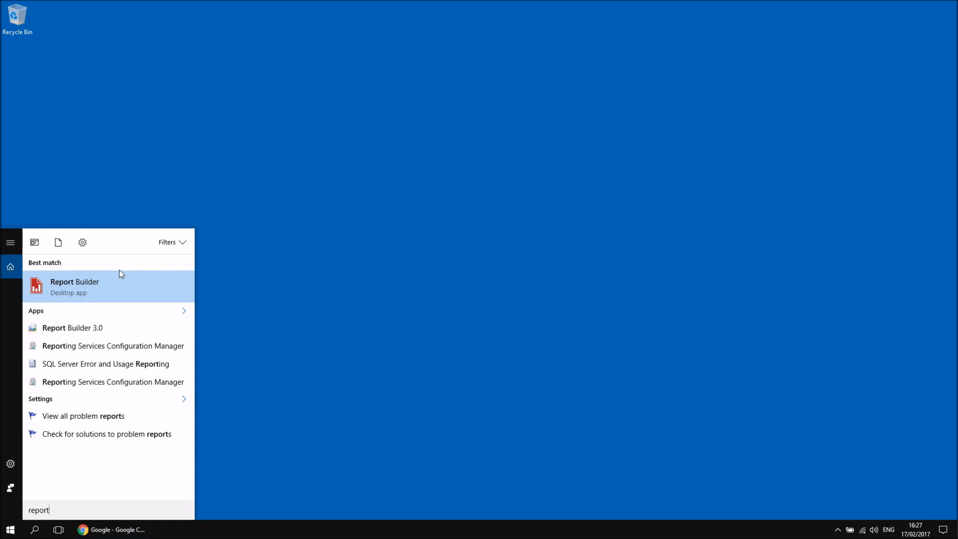
{"action": "left_click", "coordinate": [84, 285]}
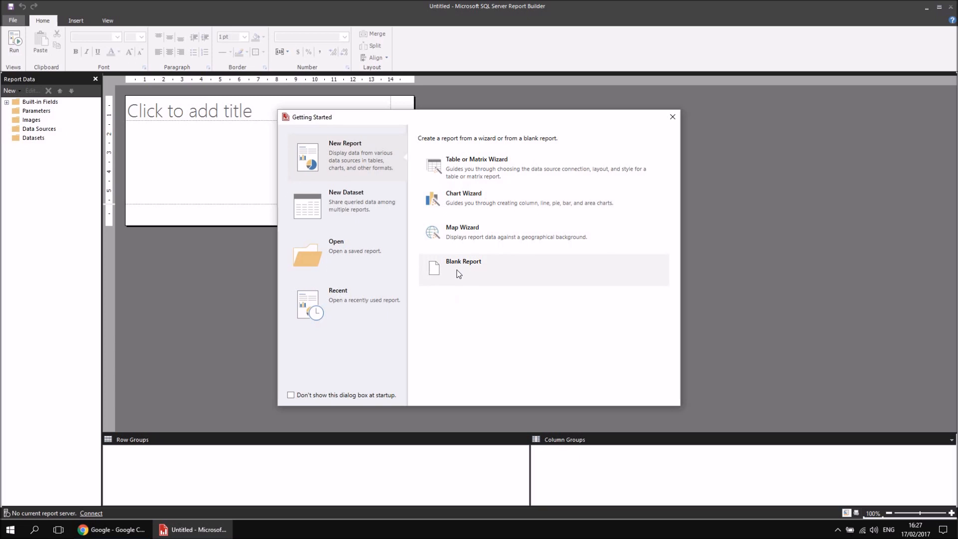
{"action": "left_click", "coordinate": [671, 118]}
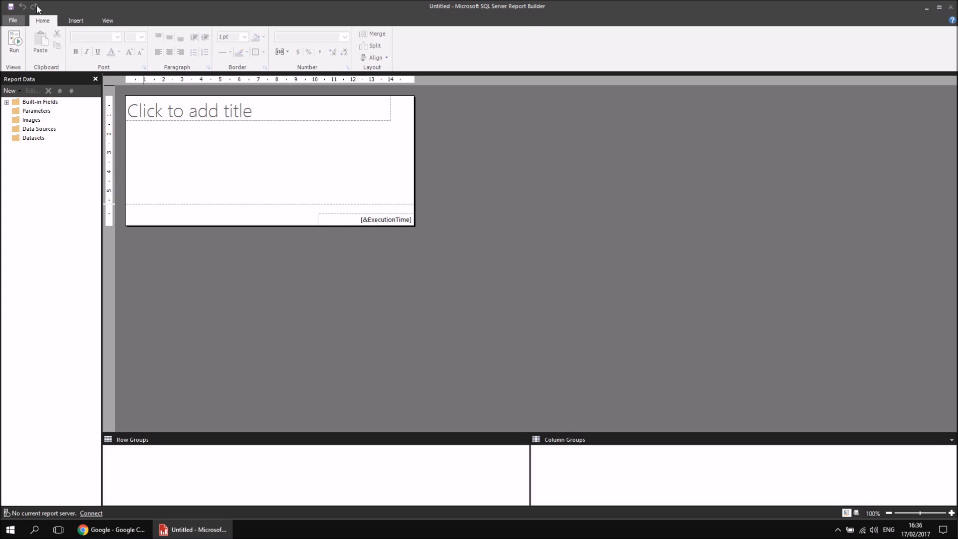
{"action": "left_click", "coordinate": [15, 20]}
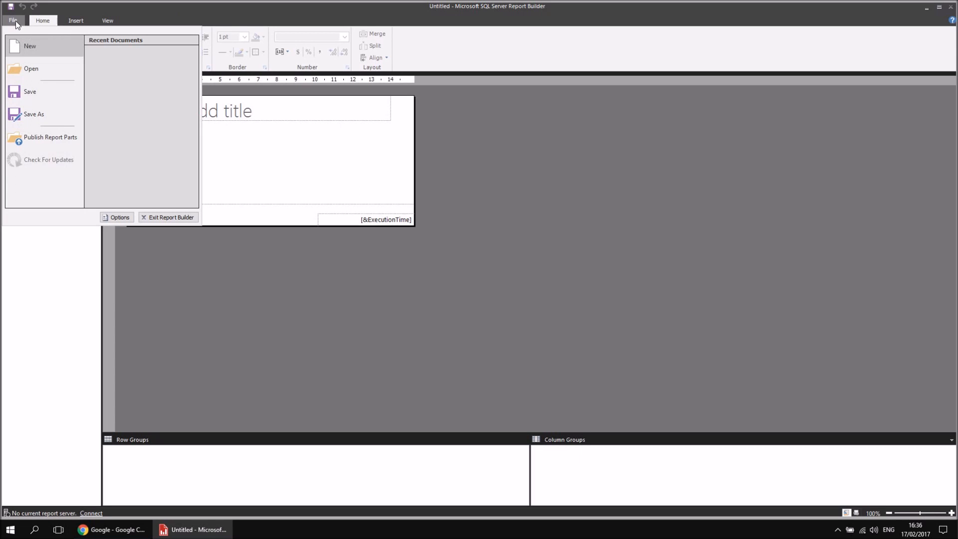
{"action": "left_click", "coordinate": [16, 20]}
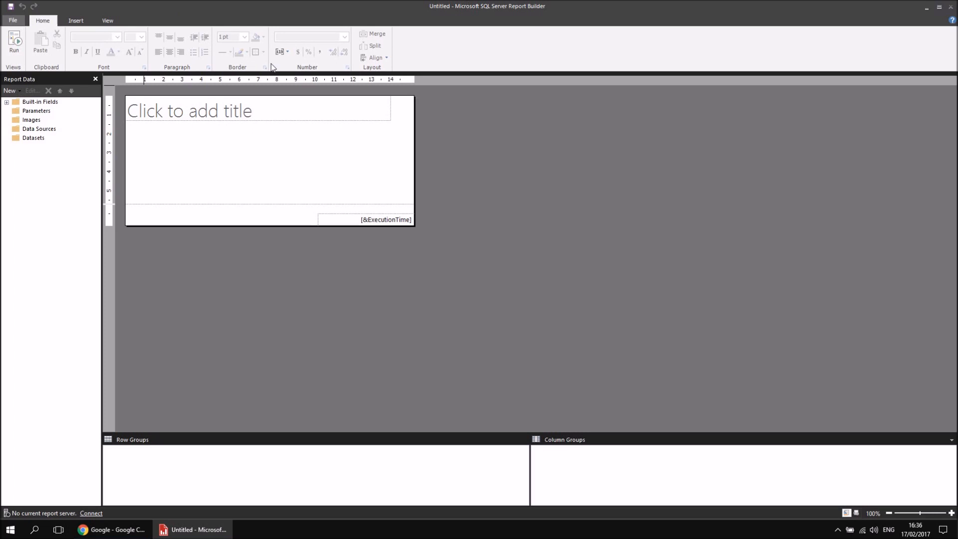
{"action": "left_click", "coordinate": [74, 21]}
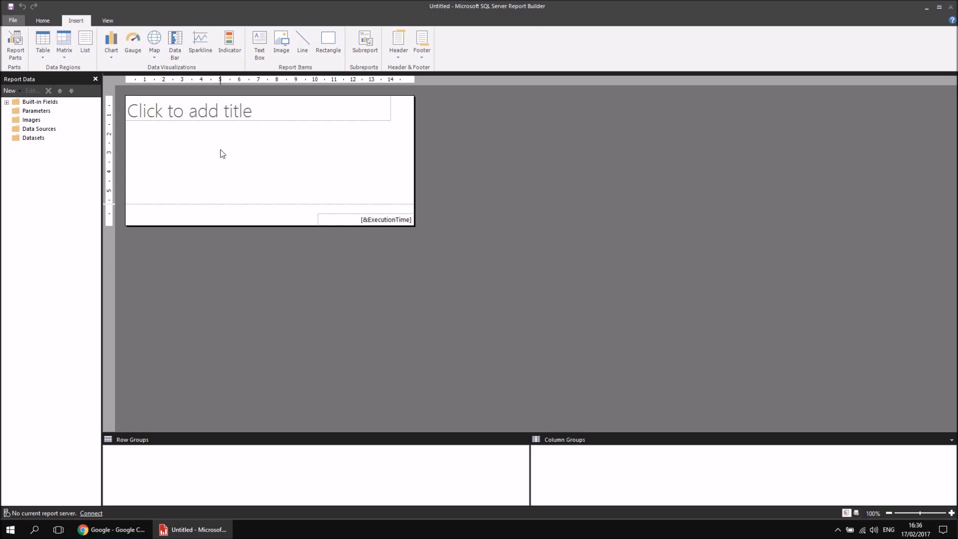
Hide and redisplay the Report Data pane twice.
{"action": "left_click", "coordinate": [107, 22]}
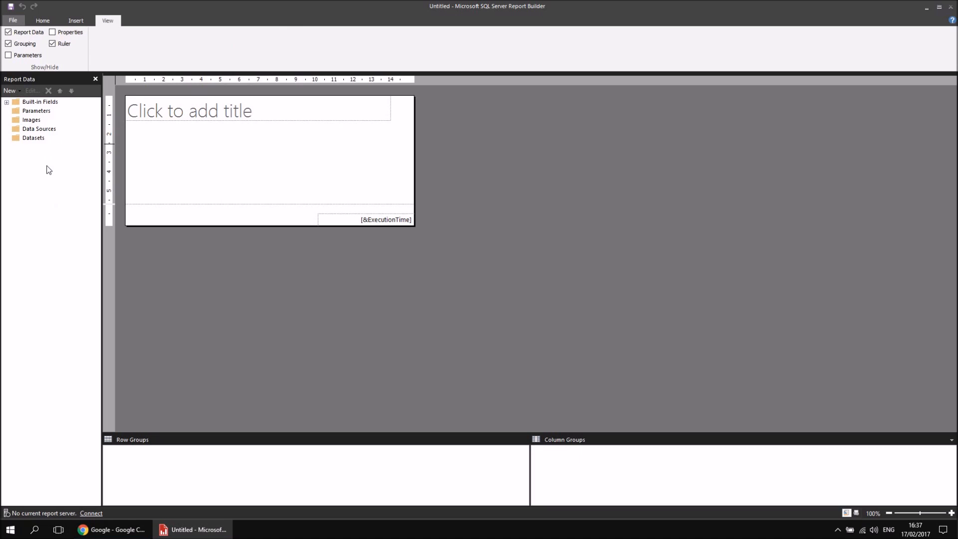
{"action": "left_click", "coordinate": [8, 32]}
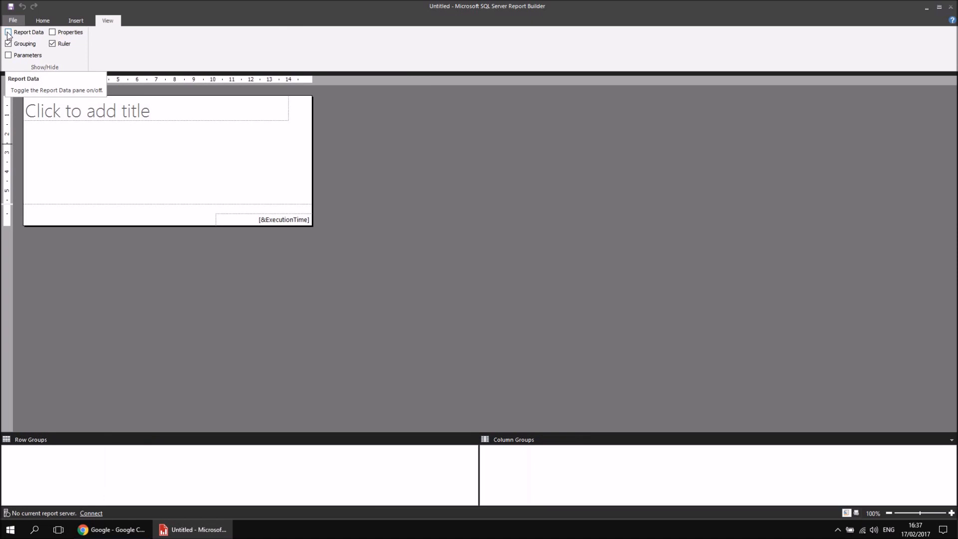
{"action": "left_click", "coordinate": [8, 33]}
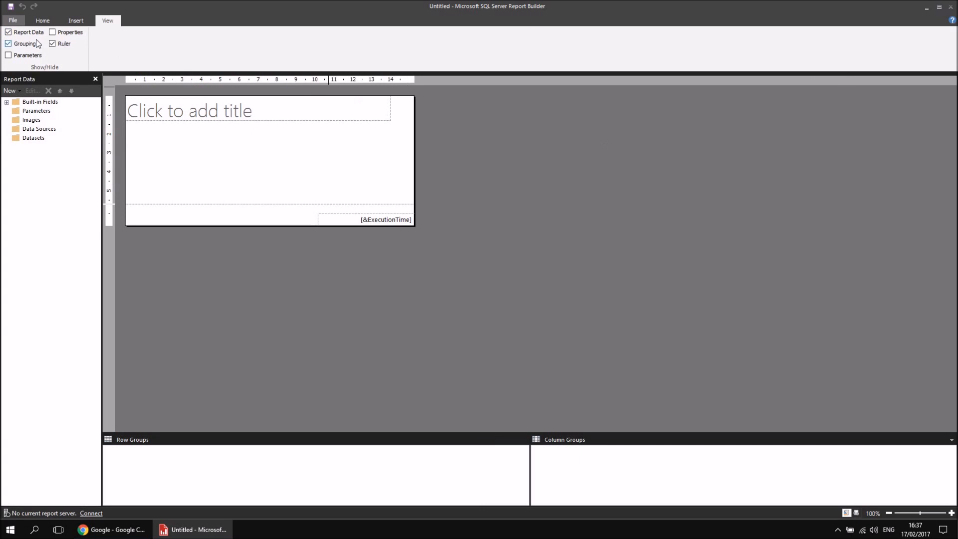
{"action": "left_click", "coordinate": [8, 32]}
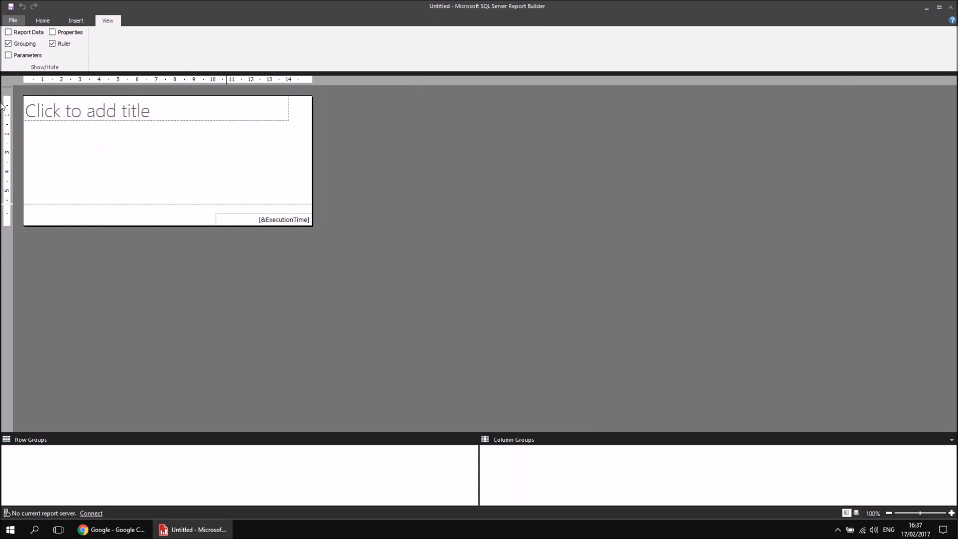
{"action": "left_click", "coordinate": [9, 33]}
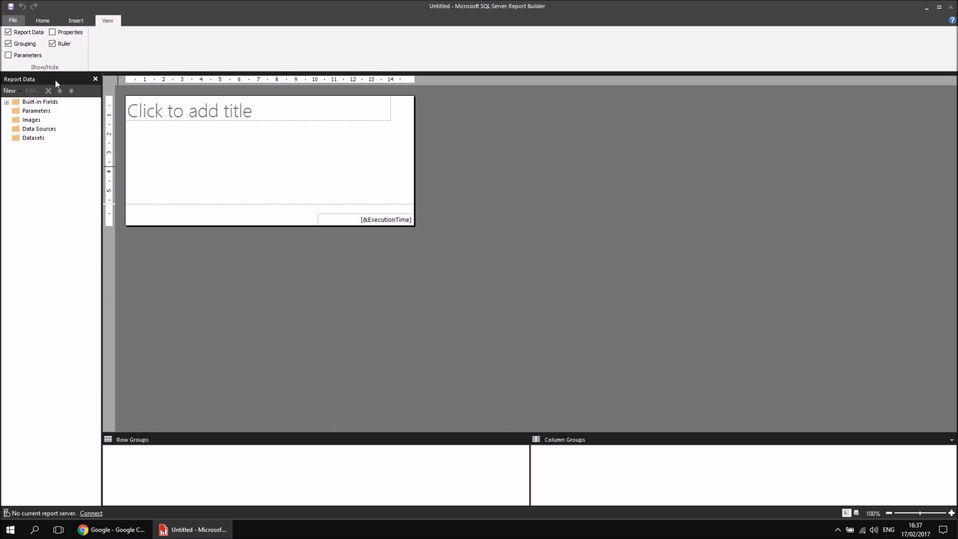
Switch the Grouping pane off and back on, and the Parameters pane on and back off.
{"action": "left_click", "coordinate": [8, 43]}
{"action": "left_click", "coordinate": [8, 44]}
{"action": "left_click", "coordinate": [8, 56]}
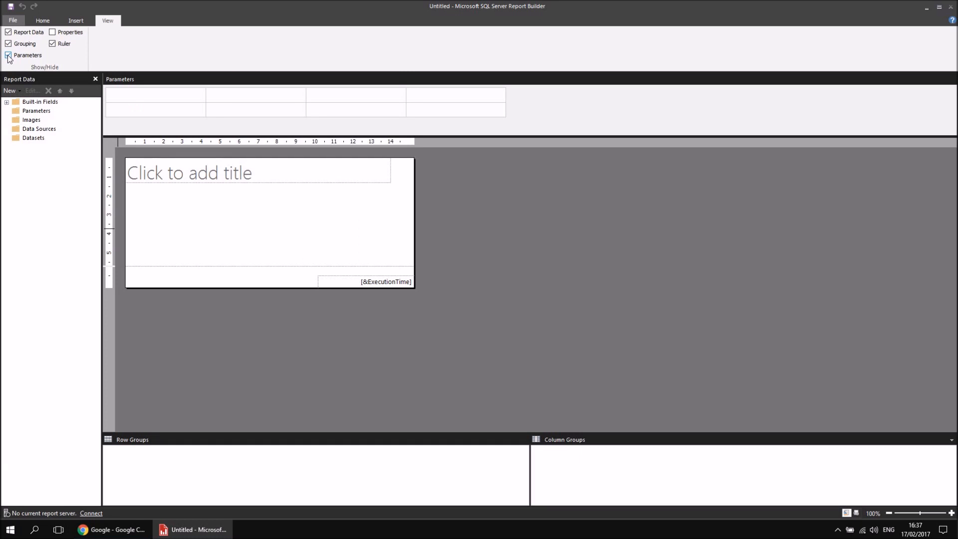
{"action": "left_click", "coordinate": [8, 56]}
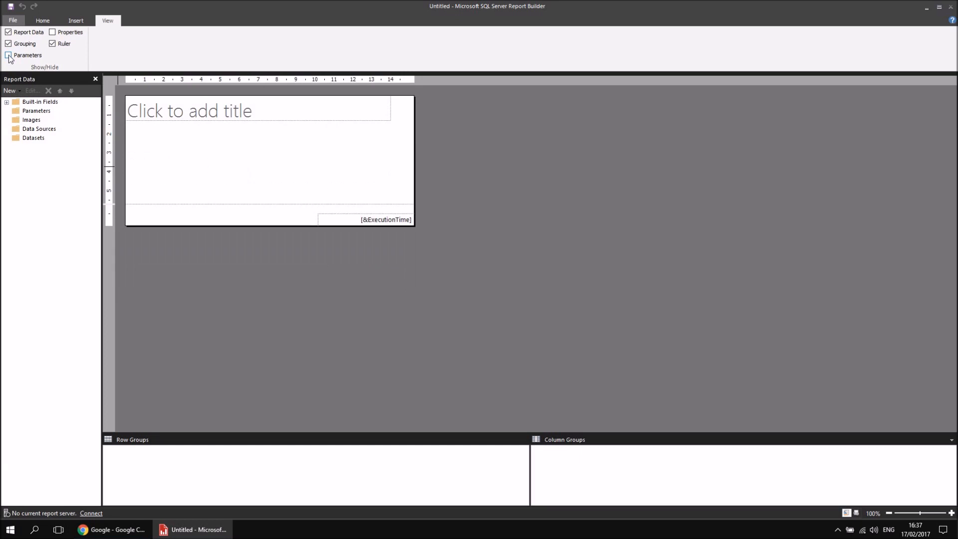
Display the Properties pane, and toggle the ruler off and back on, leaving it shown.
{"action": "left_click", "coordinate": [53, 33]}
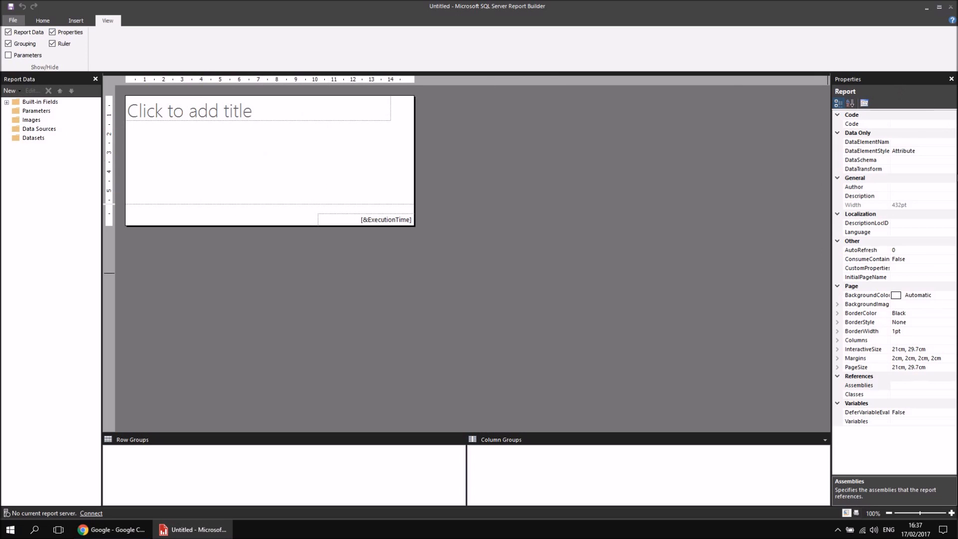
{"action": "left_click", "coordinate": [53, 44]}
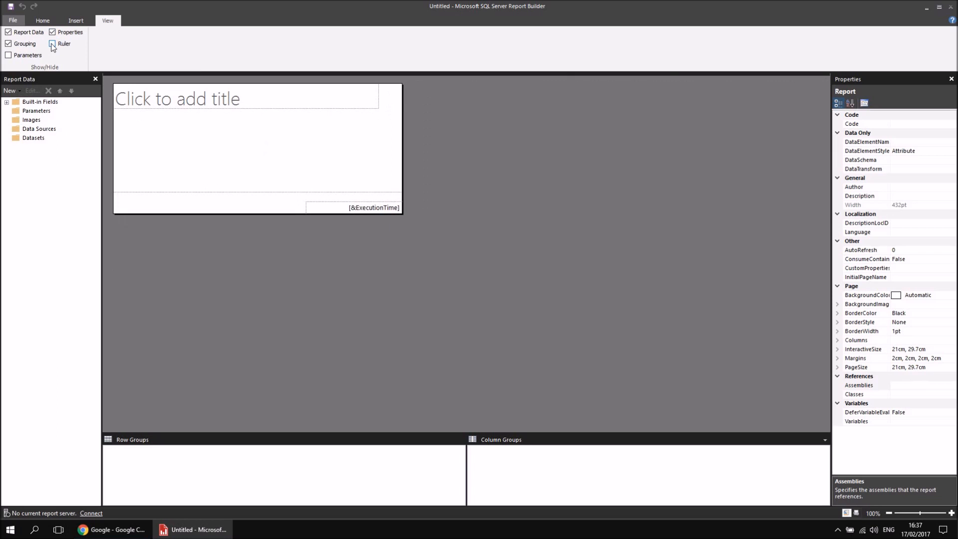
{"action": "left_click", "coordinate": [53, 44]}
{"action": "left_click", "coordinate": [54, 45]}
{"action": "left_click", "coordinate": [53, 44]}
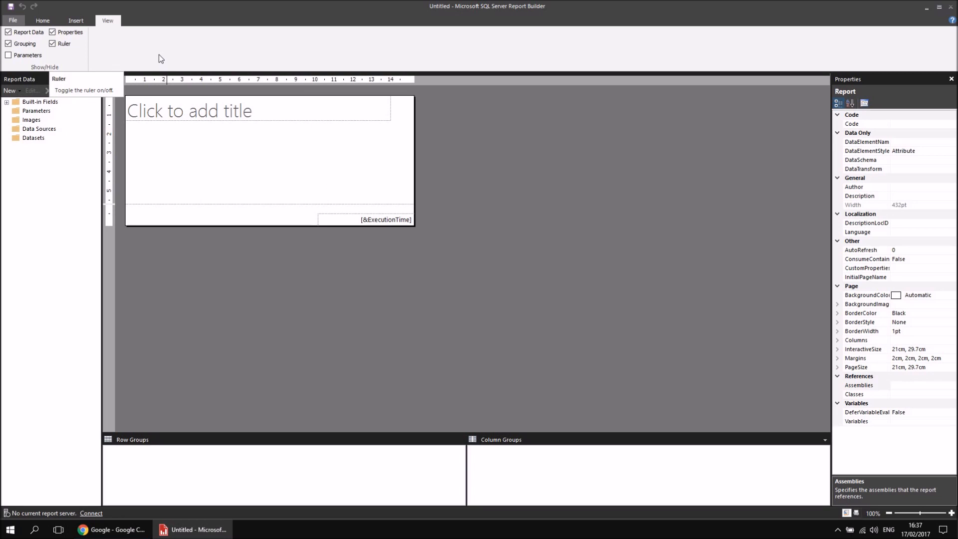
{"action": "left_click", "coordinate": [43, 21]}
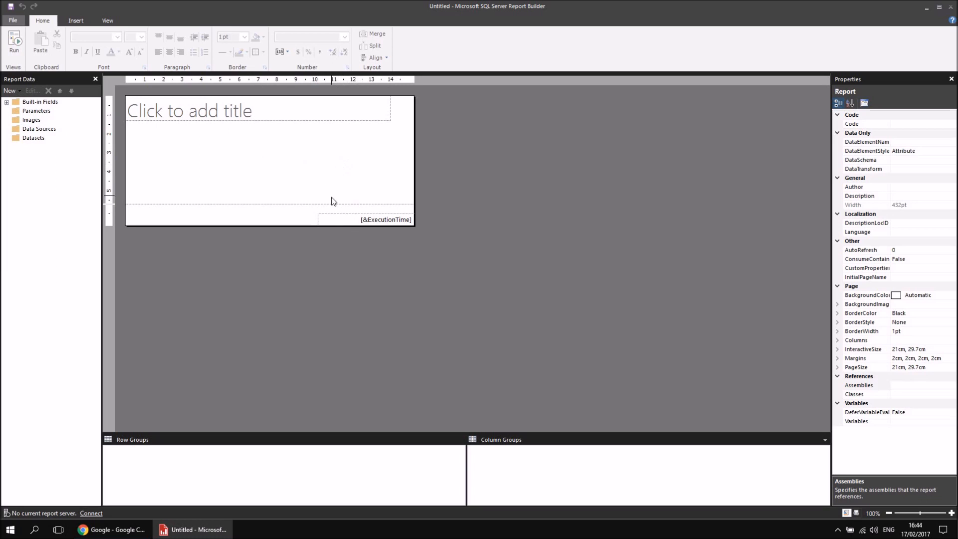
Delete the execution time text box from the page footer and remove the footer from the report.
{"action": "left_click", "coordinate": [332, 222]}
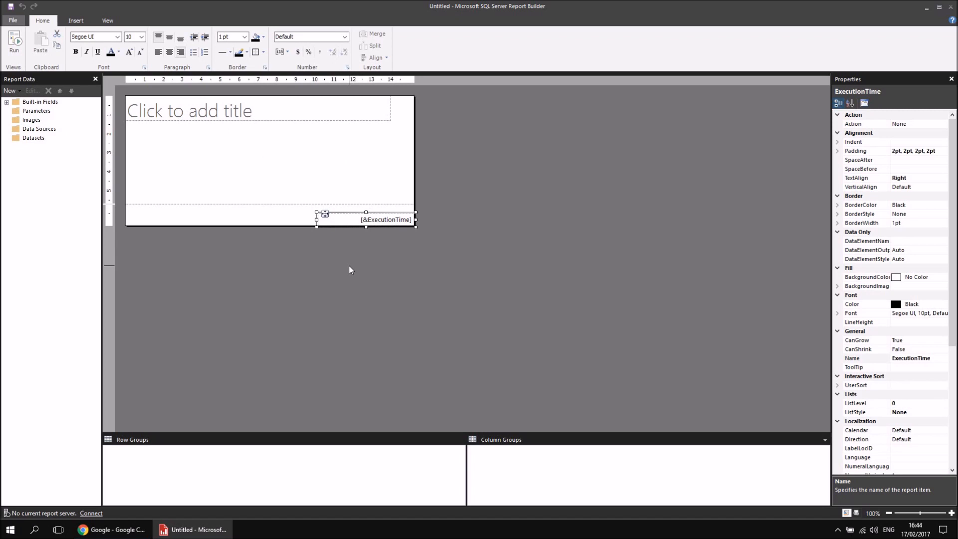
{"action": "key", "text": "Delete"}
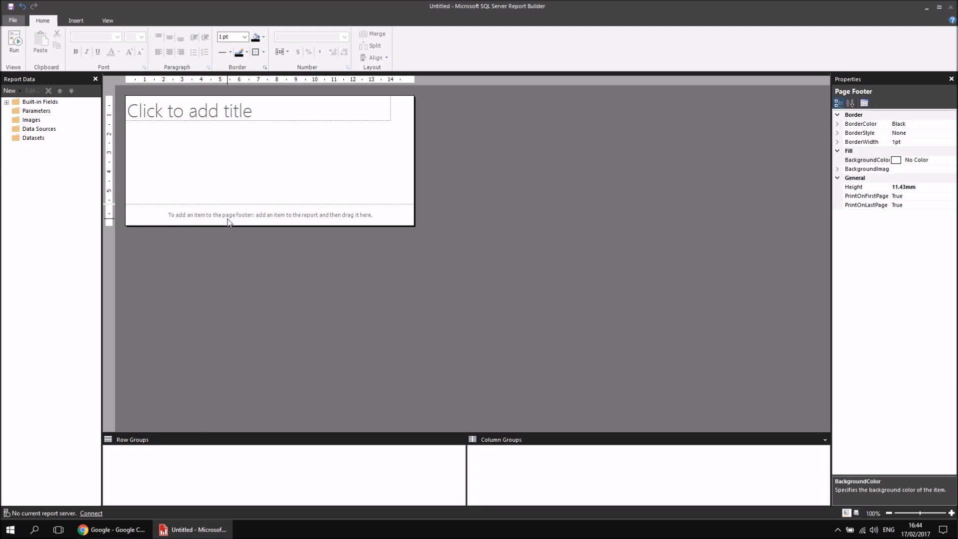
{"action": "right_click", "coordinate": [325, 216]}
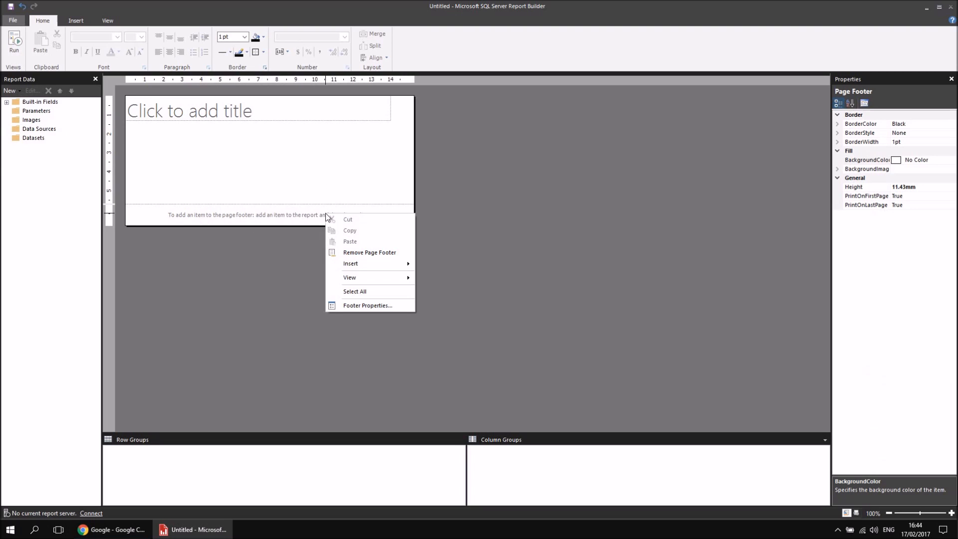
{"action": "left_click", "coordinate": [376, 253]}
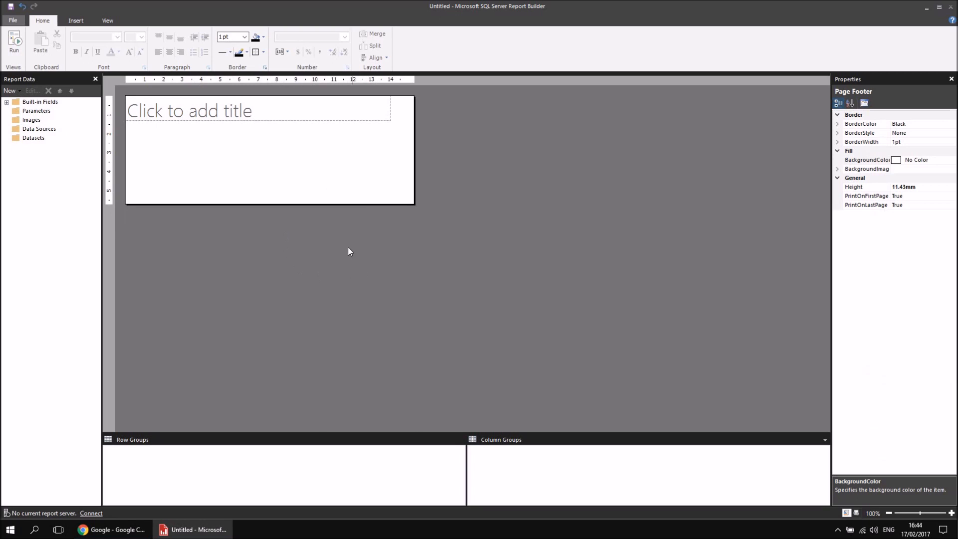
Add a page footer and a page header to the report.
{"action": "right_click", "coordinate": [286, 253]}
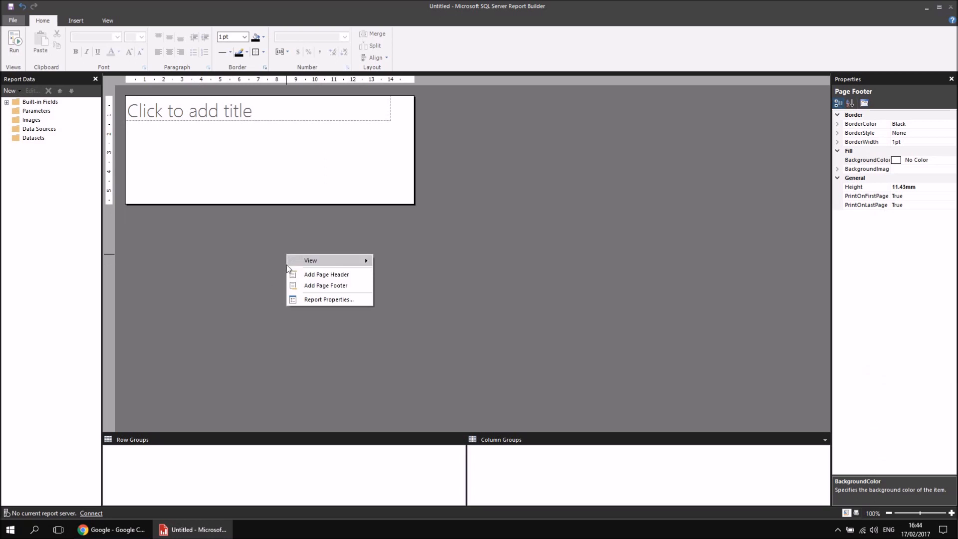
{"action": "left_click", "coordinate": [309, 284]}
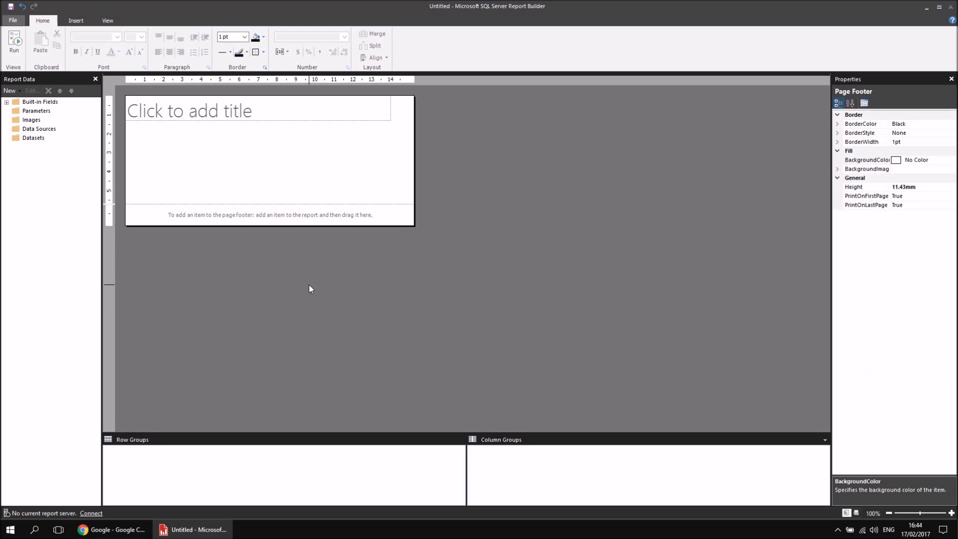
{"action": "right_click", "coordinate": [310, 284]}
{"action": "left_click", "coordinate": [319, 303]}
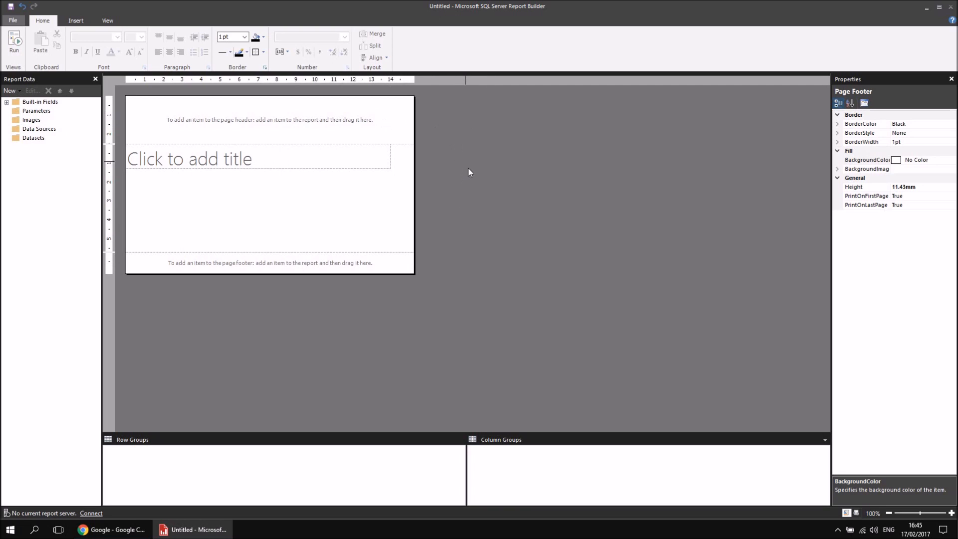
Remove the page header and the page footer from the report.
{"action": "right_click", "coordinate": [472, 196]}
{"action": "left_click", "coordinate": [499, 216]}
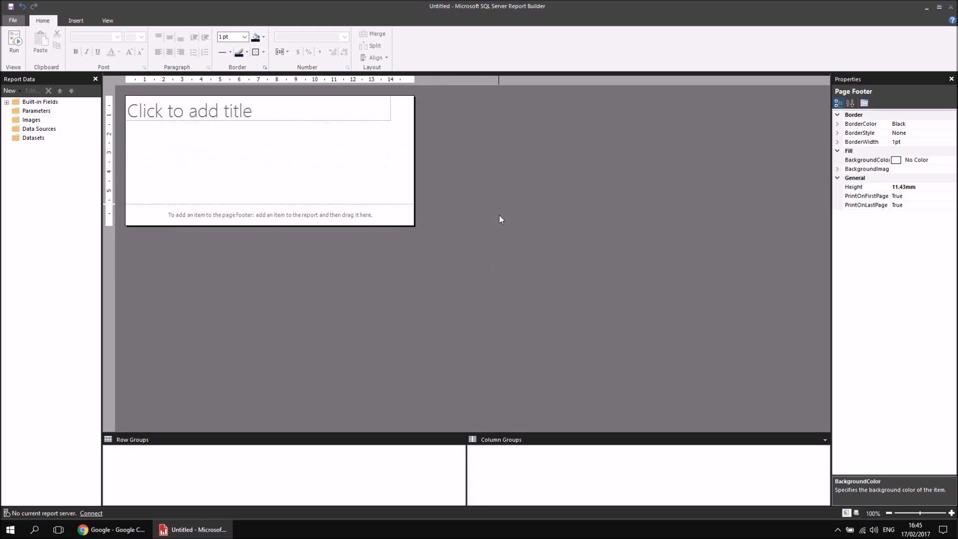
{"action": "right_click", "coordinate": [471, 198]}
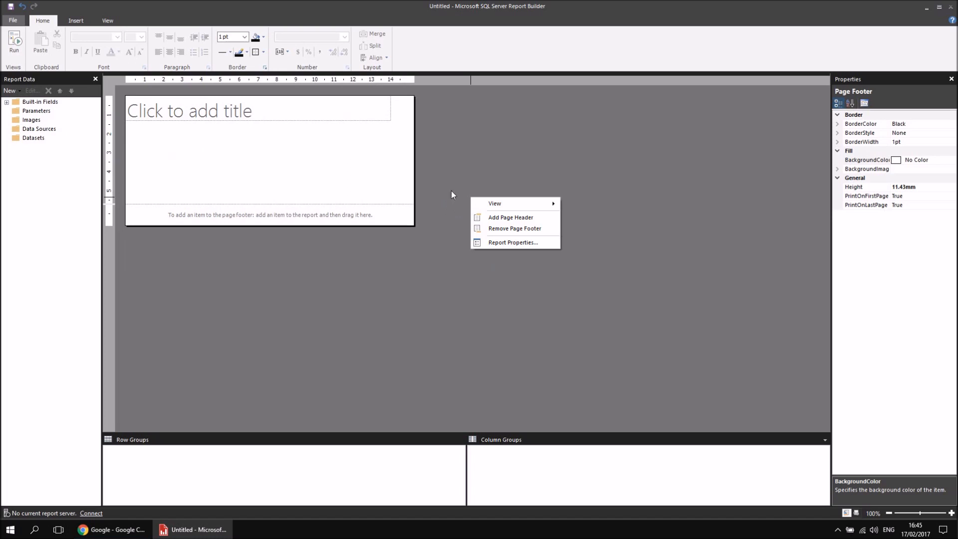
{"action": "left_click", "coordinate": [506, 231]}
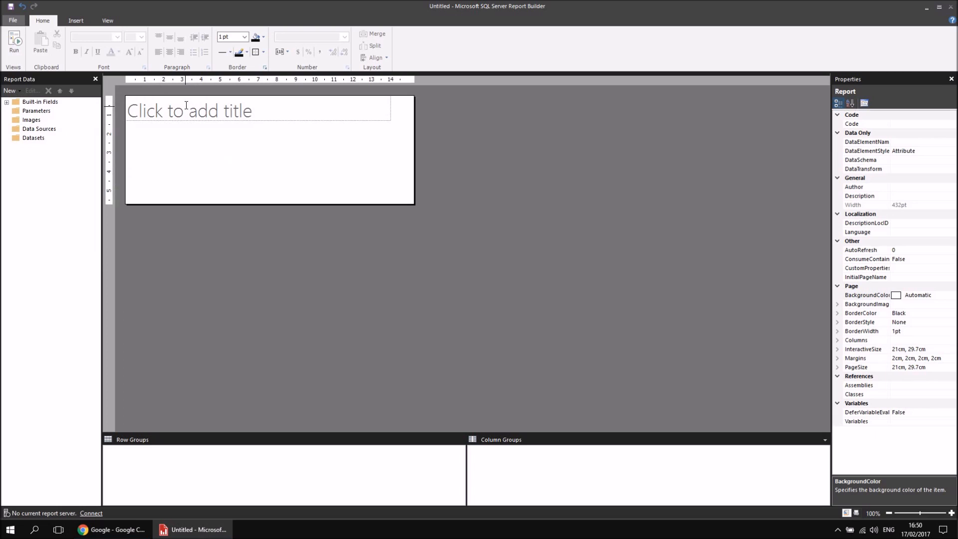
Widen the report title text box to the full width of the report body.
{"action": "left_click", "coordinate": [357, 113]}
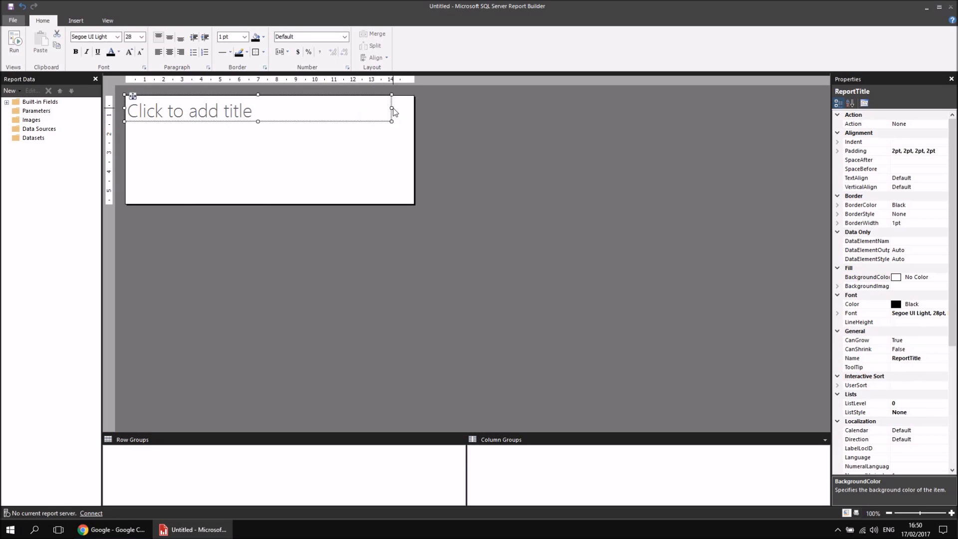
{"action": "left_click_drag", "start_coordinate": [392, 108], "coordinate": [417, 107]}
{"action": "mouse_move", "coordinate": [132, 96]}
{"action": "left_mouse_down"}
{"action": "mouse_move", "coordinate": [138, 113]}
{"action": "mouse_move", "coordinate": [134, 96]}
{"action": "left_mouse_up"}
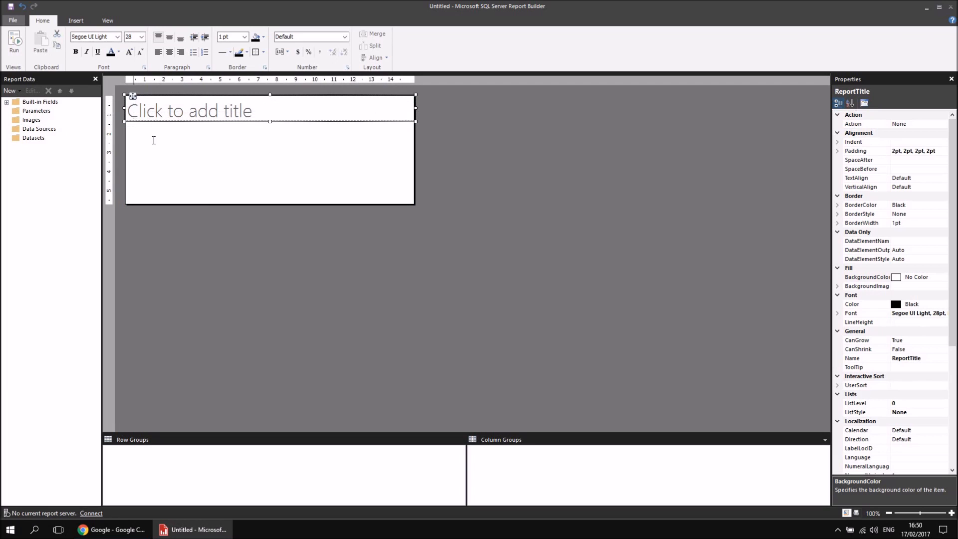
Enter "Simple Movie Report" as the title in the report title text box.
{"action": "left_click", "coordinate": [184, 110]}
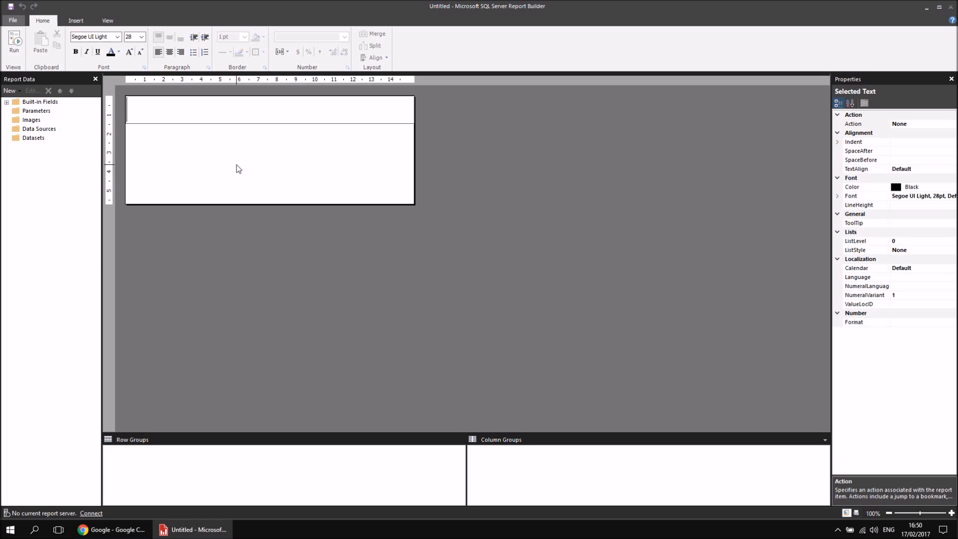
{"action": "type", "text": "Simple Movie Report"}
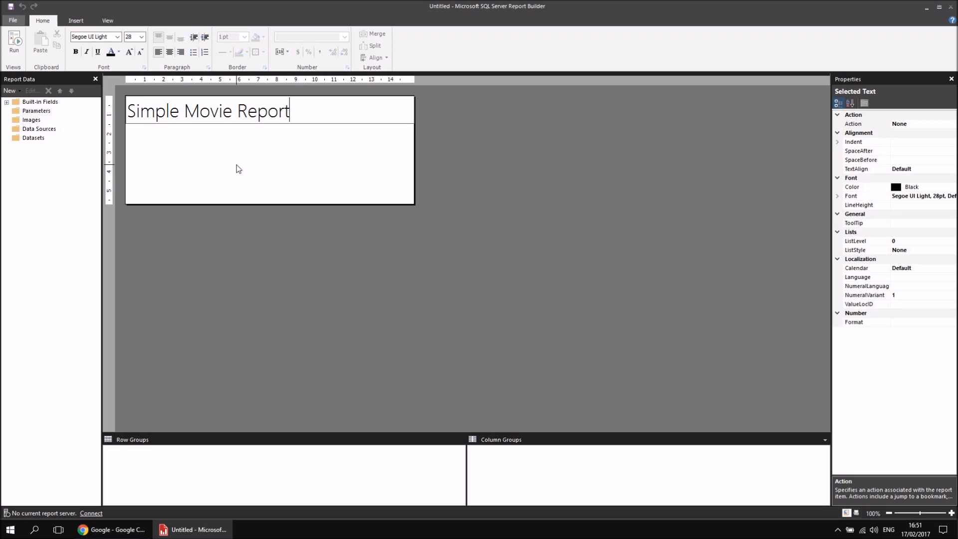
{"action": "key", "text": "Return"}
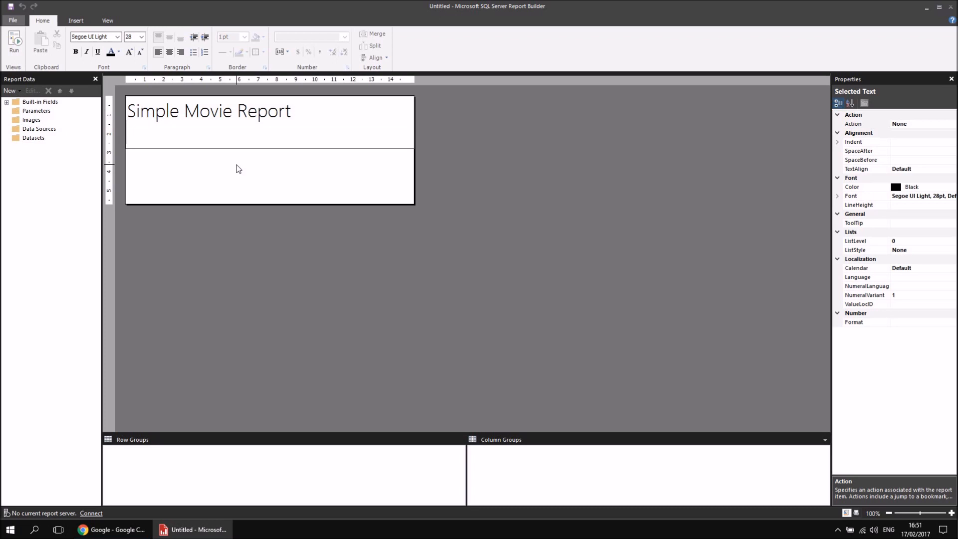
{"action": "key", "text": "BackSpace"}
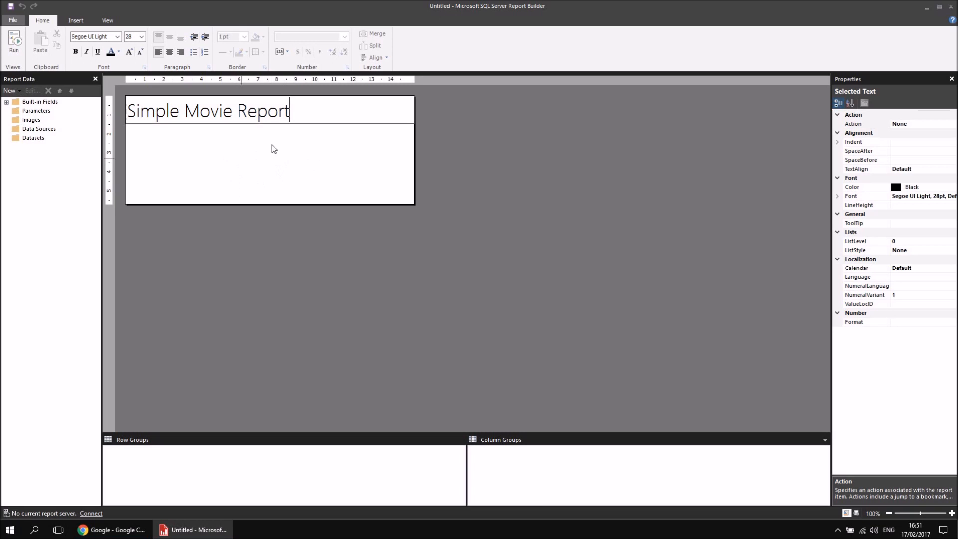
{"action": "left_click", "coordinate": [250, 162]}
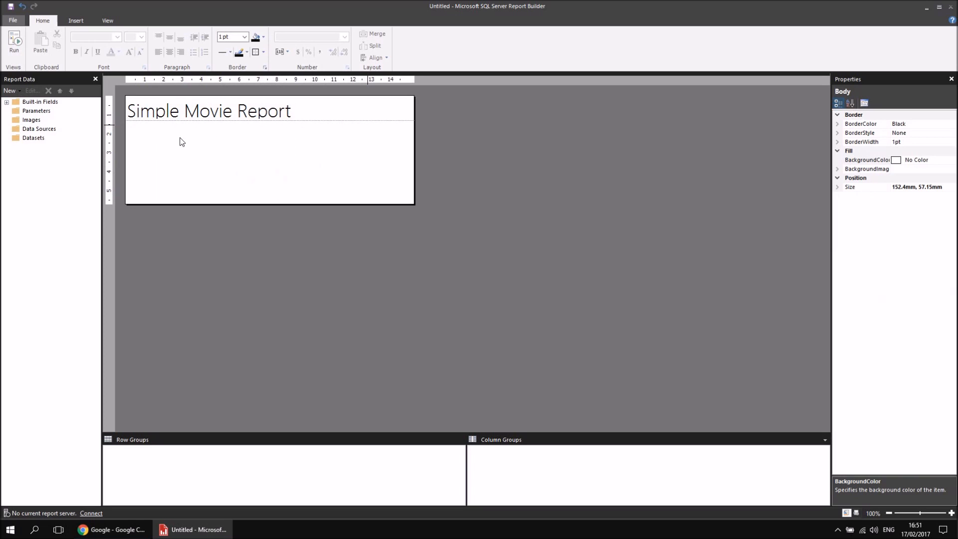
Fill the background of the report title text box with hot pink.
{"action": "left_click", "coordinate": [337, 110]}
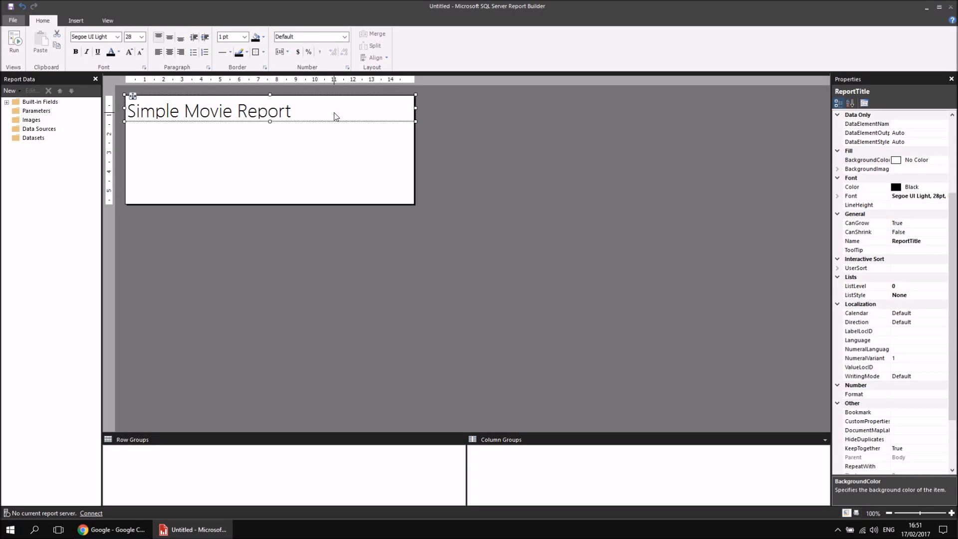
{"action": "left_click", "coordinate": [262, 38]}
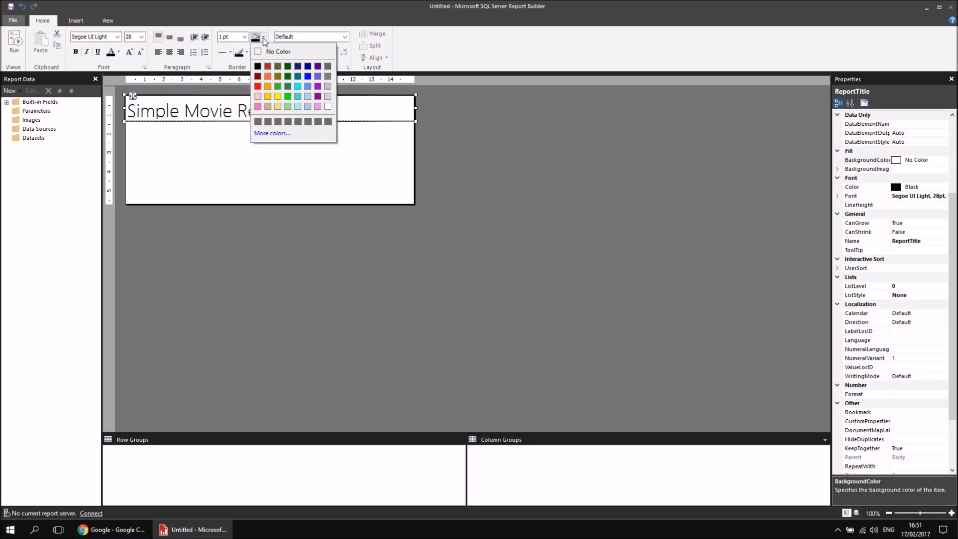
{"action": "left_click", "coordinate": [258, 108]}
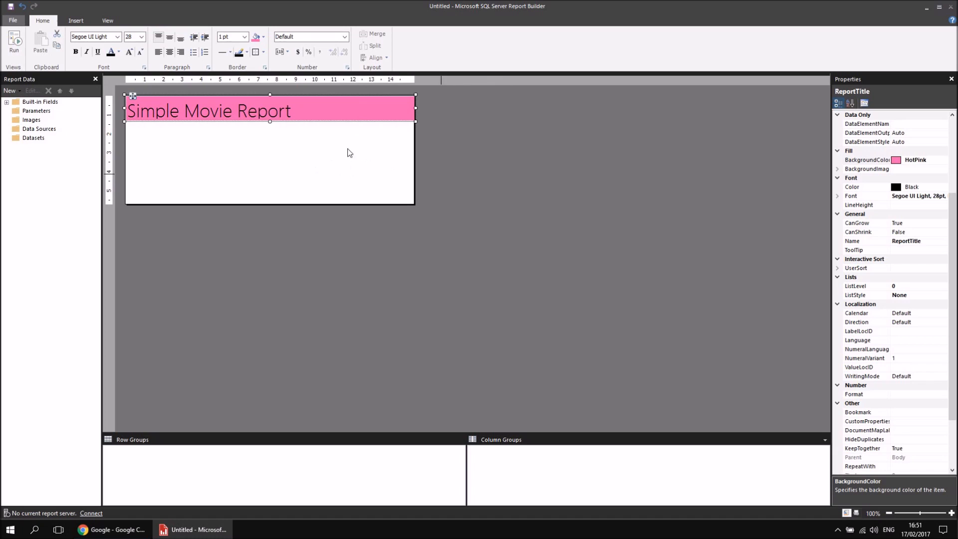
Set the BackgroundColor property of the report title text box to Aqua.
{"action": "left_click", "coordinate": [340, 170]}
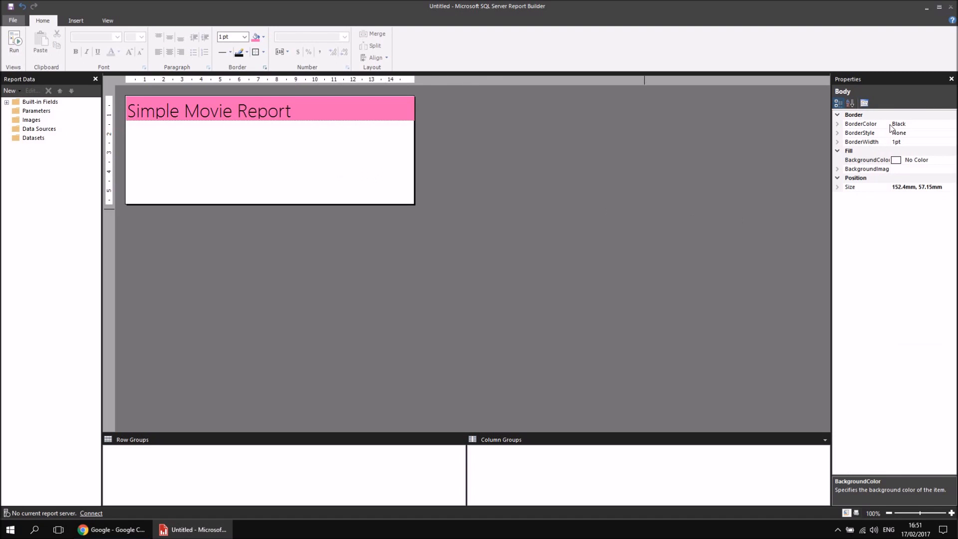
{"action": "left_click", "coordinate": [562, 193]}
{"action": "left_click", "coordinate": [368, 111]}
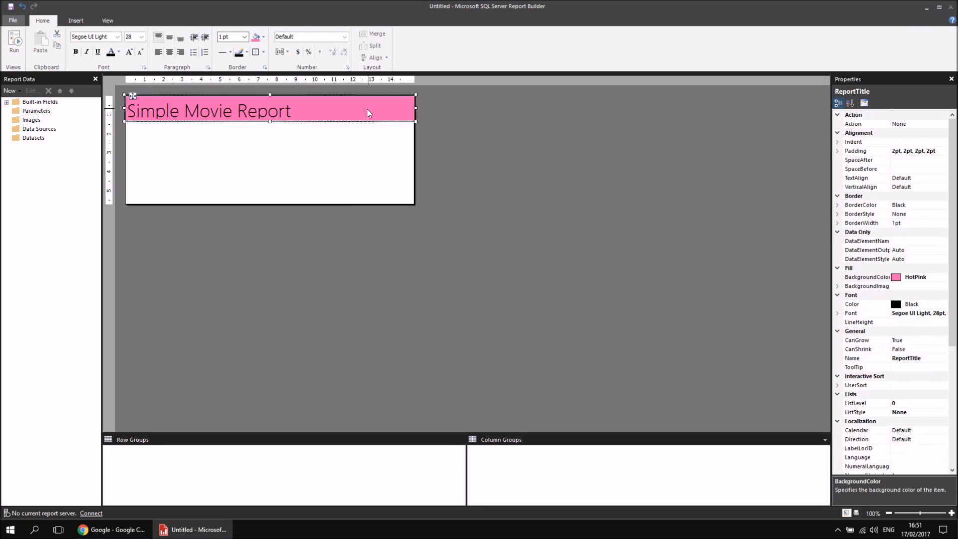
{"action": "left_click", "coordinate": [370, 177]}
{"action": "left_click", "coordinate": [468, 186]}
{"action": "left_click", "coordinate": [391, 112]}
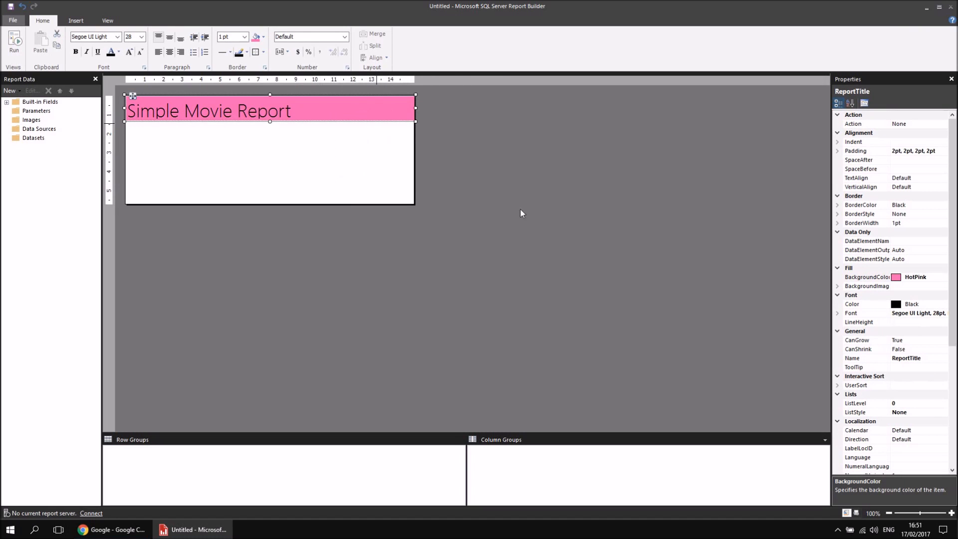
{"action": "left_click", "coordinate": [931, 278]}
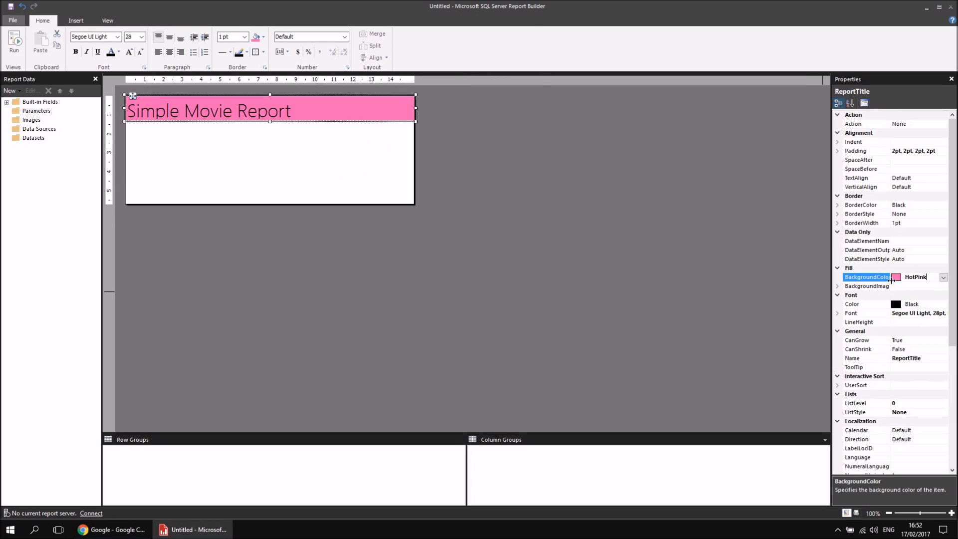
{"action": "left_click", "coordinate": [942, 277]}
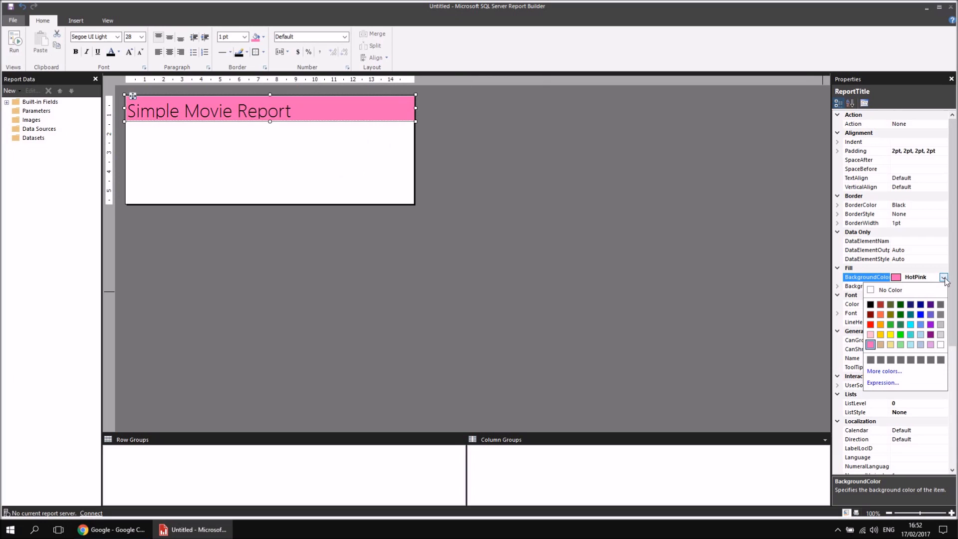
{"action": "left_click", "coordinate": [910, 324]}
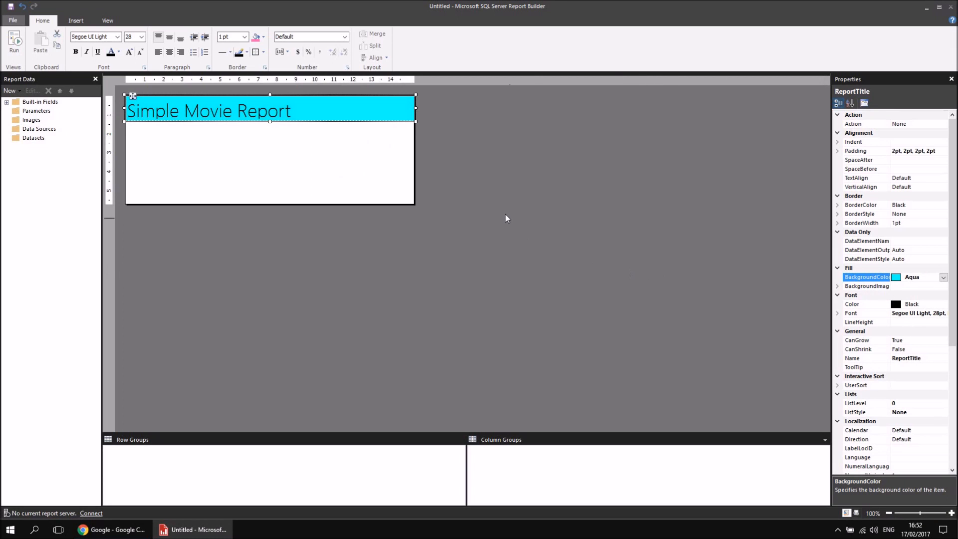
Change the report title's fill colour to Light Steel Blue in its Text Box Properties.
{"action": "right_click", "coordinate": [367, 109]}
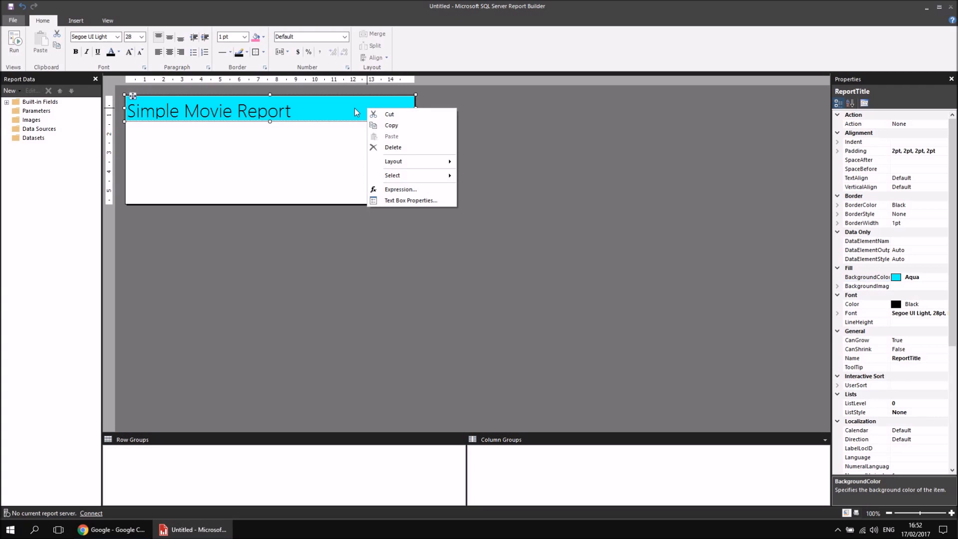
{"action": "left_click", "coordinate": [407, 202]}
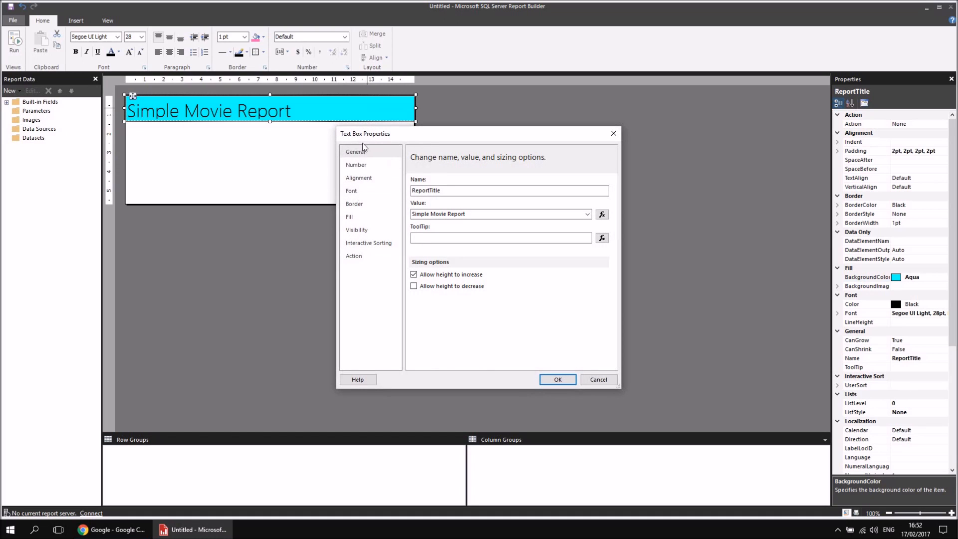
{"action": "left_click", "coordinate": [356, 219]}
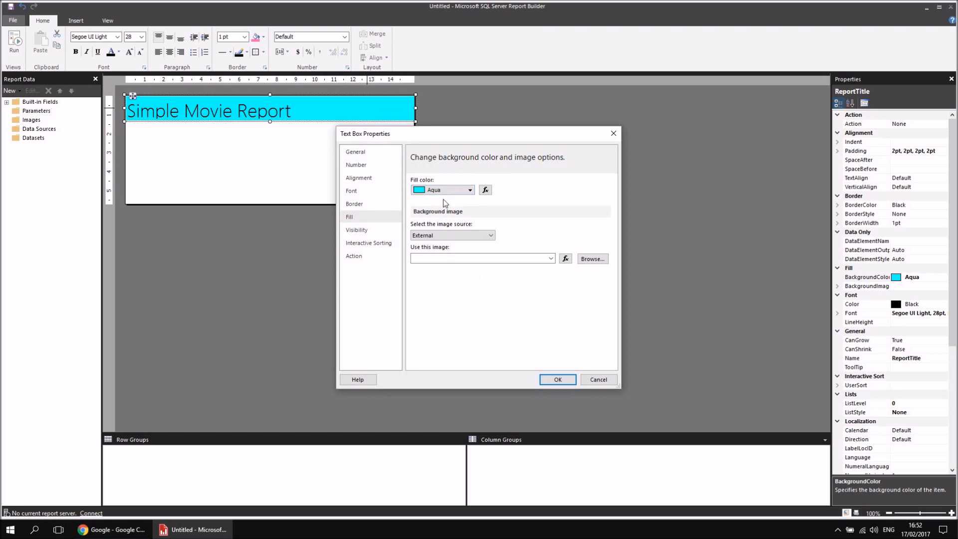
{"action": "left_click", "coordinate": [470, 190]}
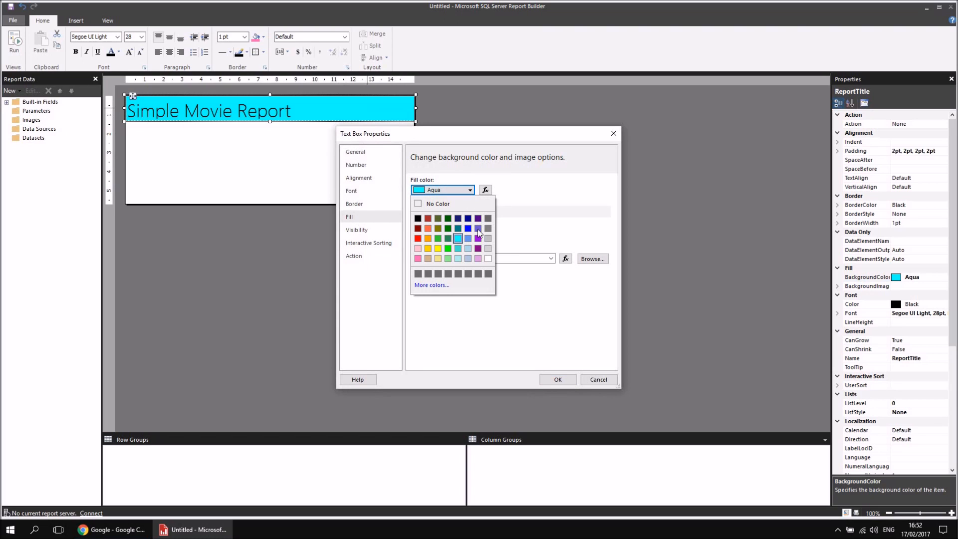
{"action": "left_click", "coordinate": [468, 258]}
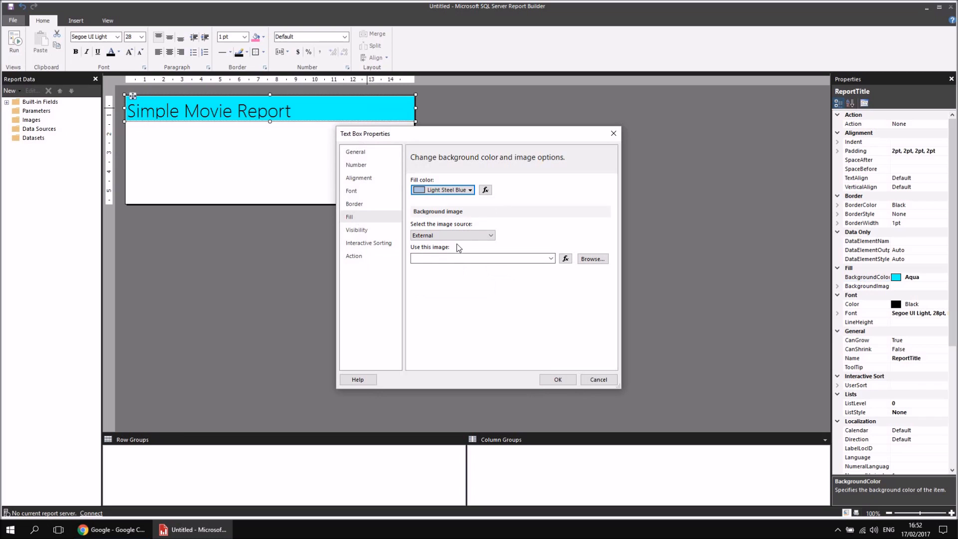
{"action": "left_click", "coordinate": [557, 380]}
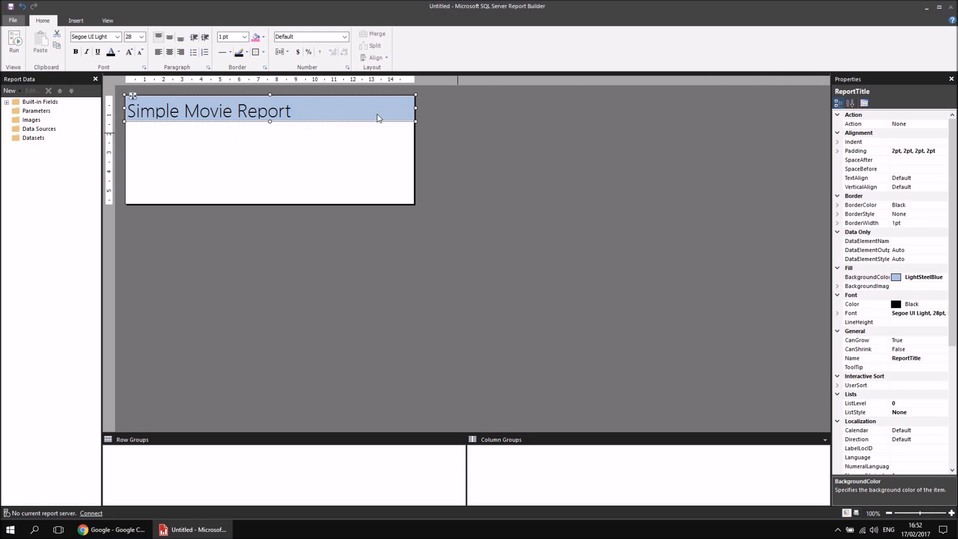
{"action": "right_click", "coordinate": [357, 110]}
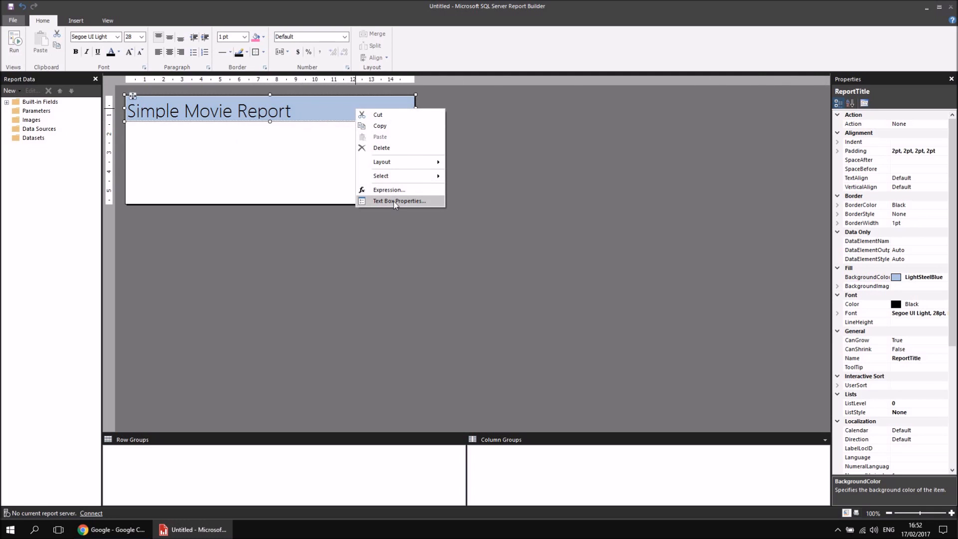
{"action": "left_click", "coordinate": [291, 173]}
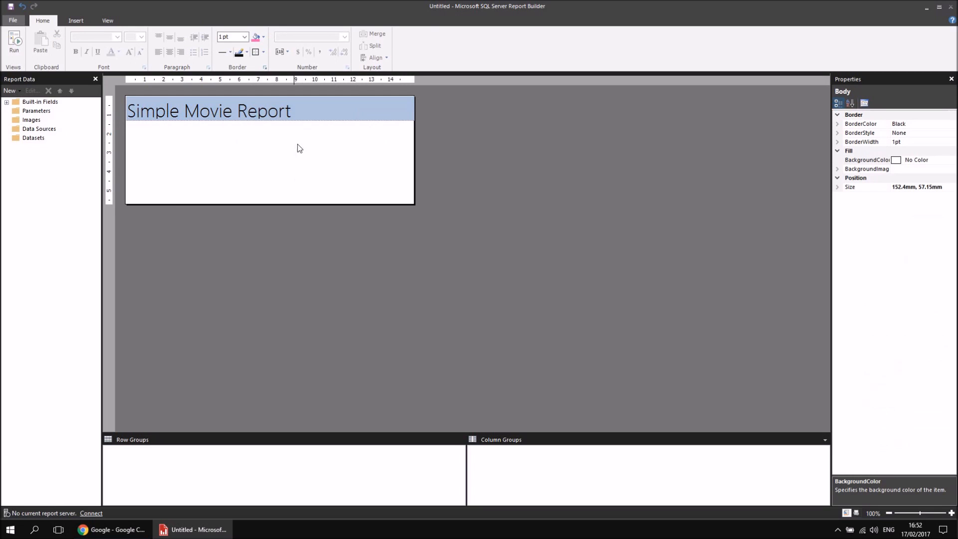
Make the whole report title bold and set its font colour to Slate Blue.
{"action": "left_click", "coordinate": [358, 107]}
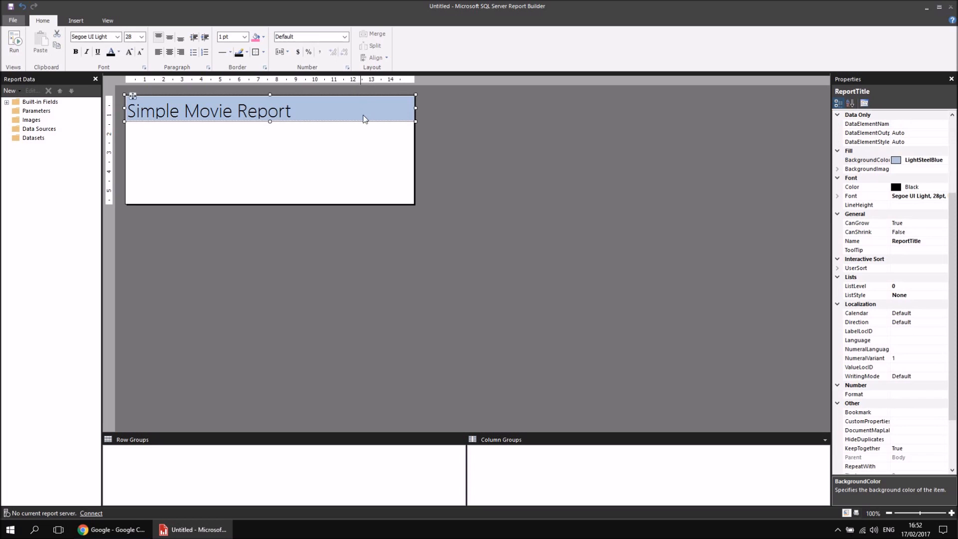
{"action": "left_click", "coordinate": [77, 56]}
{"action": "left_click", "coordinate": [119, 52]}
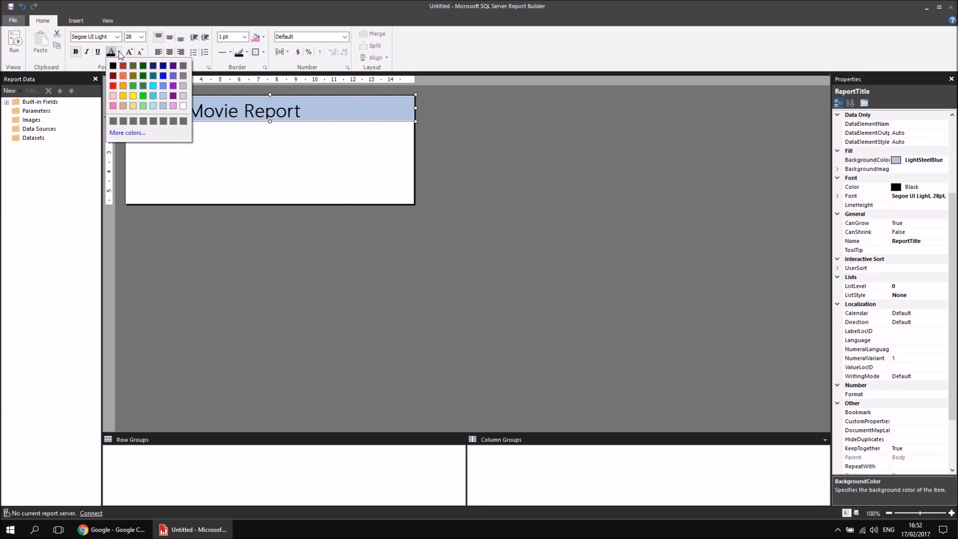
{"action": "left_click", "coordinate": [173, 76]}
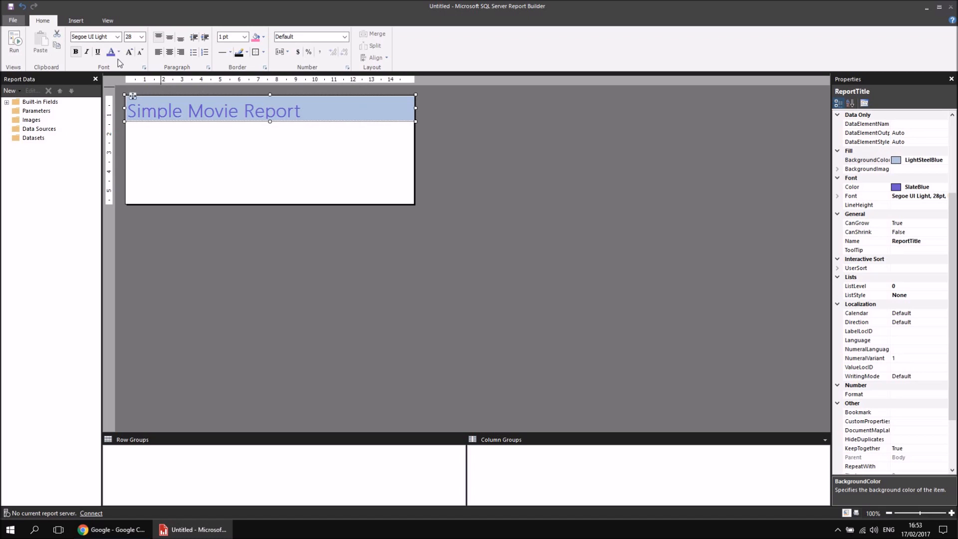
Italicise only the word "Movie" in the report title and colour it hot pink.
{"action": "left_click", "coordinate": [188, 110]}
{"action": "left_click_drag", "start_coordinate": [189, 111], "coordinate": [238, 111]}
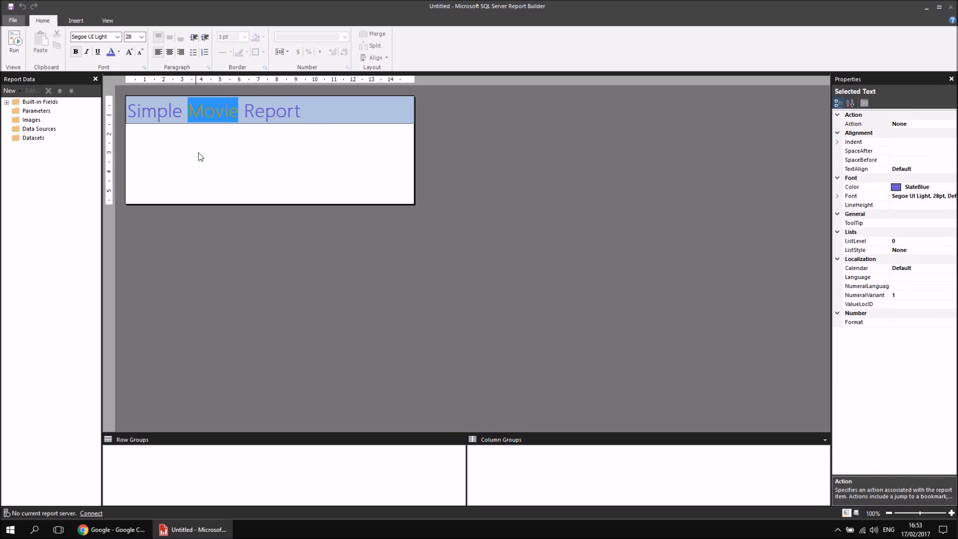
{"action": "left_click_drag", "start_coordinate": [244, 112], "coordinate": [301, 111]}
{"action": "left_click_drag", "start_coordinate": [188, 110], "coordinate": [240, 115]}
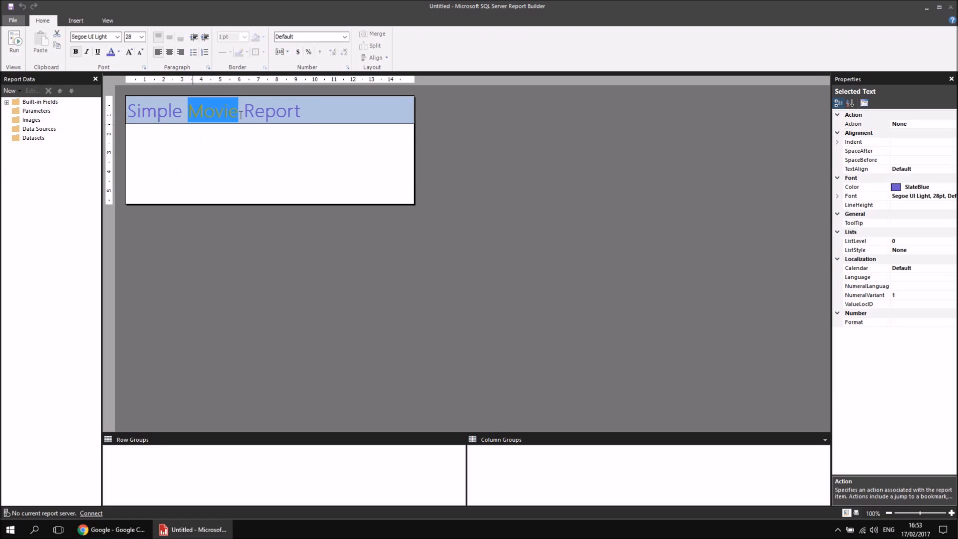
{"action": "left_click", "coordinate": [87, 53]}
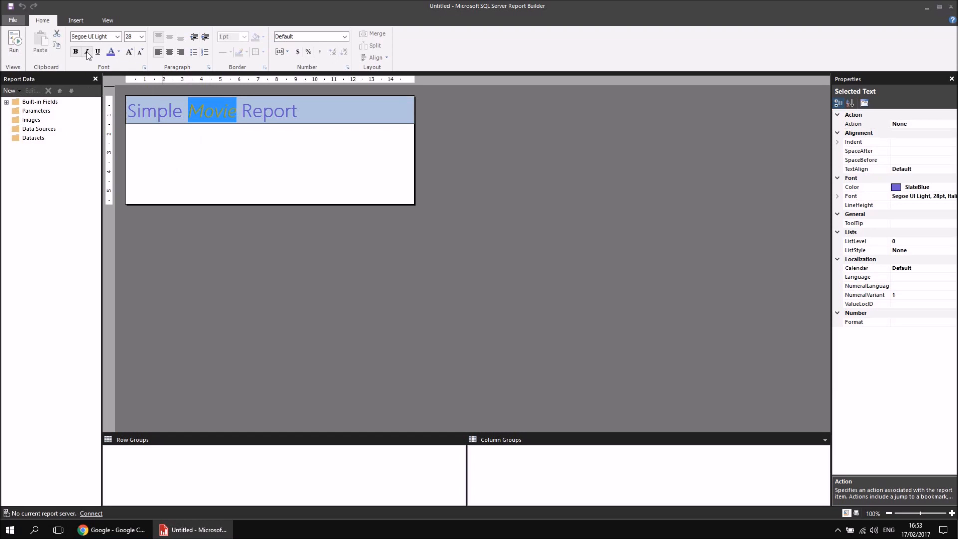
{"action": "left_click", "coordinate": [119, 53]}
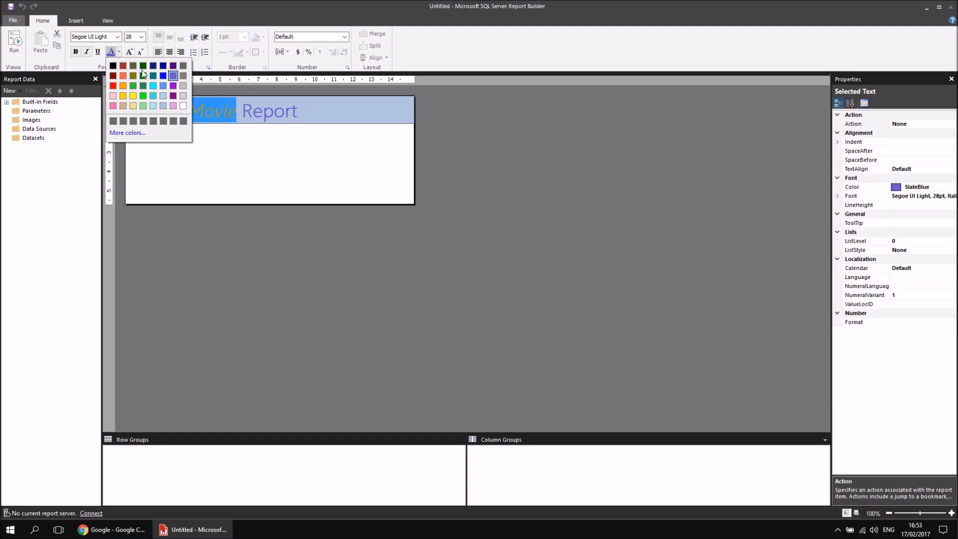
{"action": "left_click", "coordinate": [112, 106]}
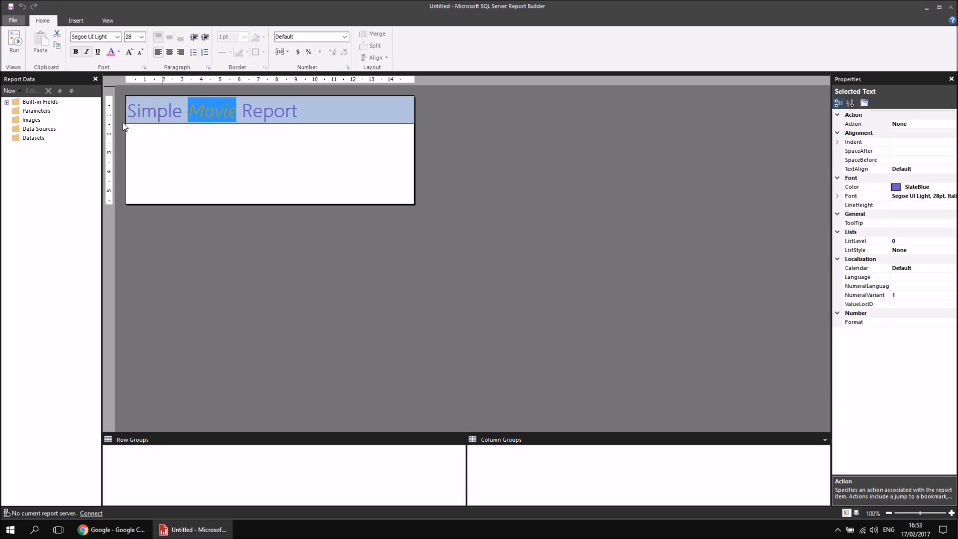
{"action": "left_click", "coordinate": [252, 146]}
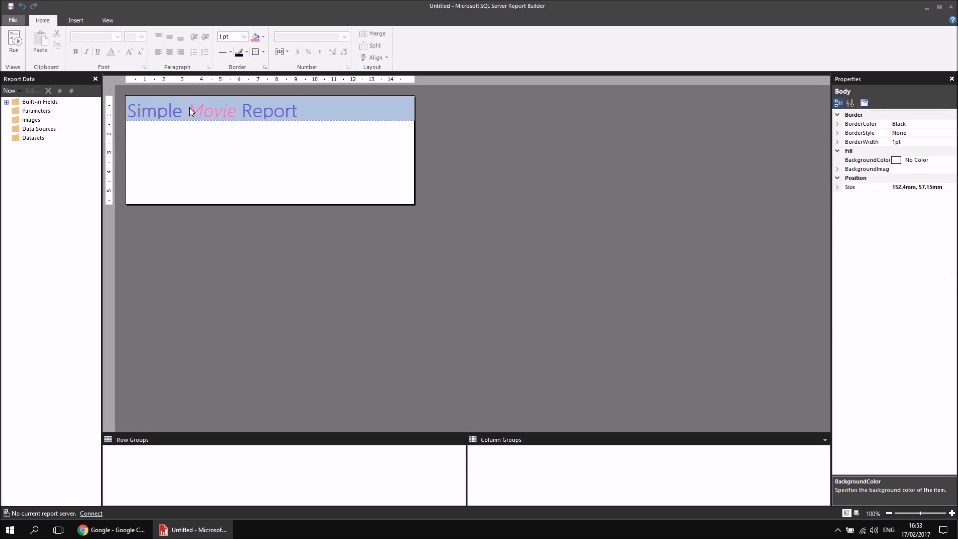
Increase the height of the report title text box slightly by extending its lower edge.
{"action": "left_click", "coordinate": [355, 118]}
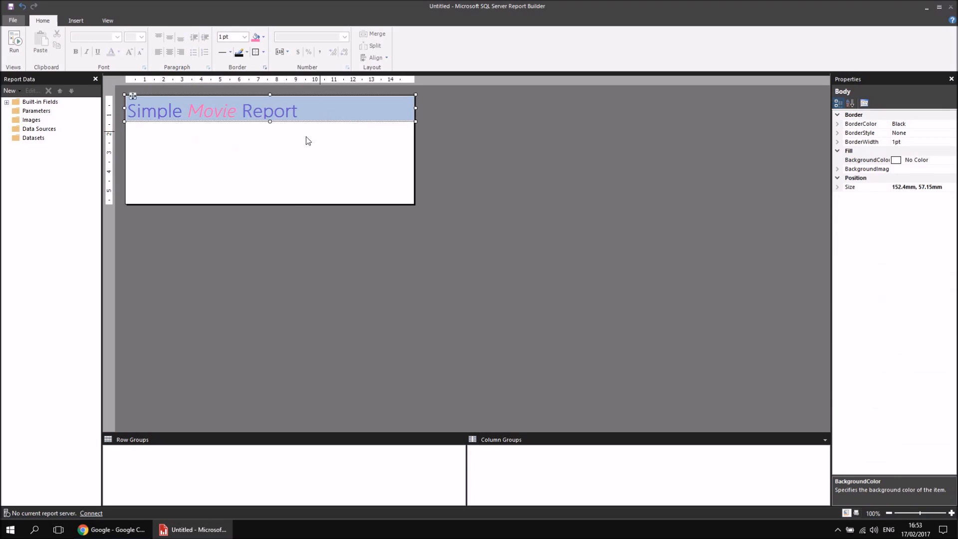
{"action": "left_click_drag", "start_coordinate": [270, 122], "coordinate": [270, 126]}
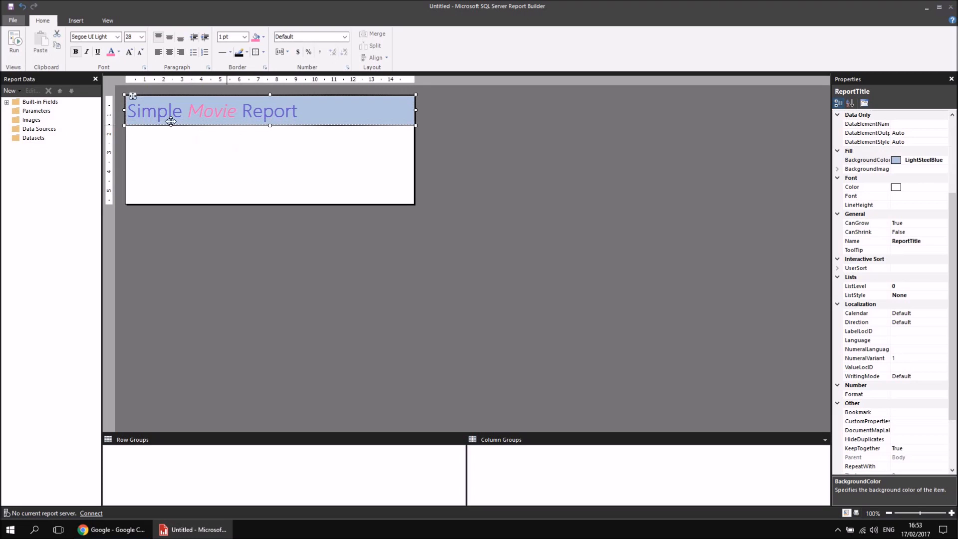
{"action": "left_click", "coordinate": [295, 153]}
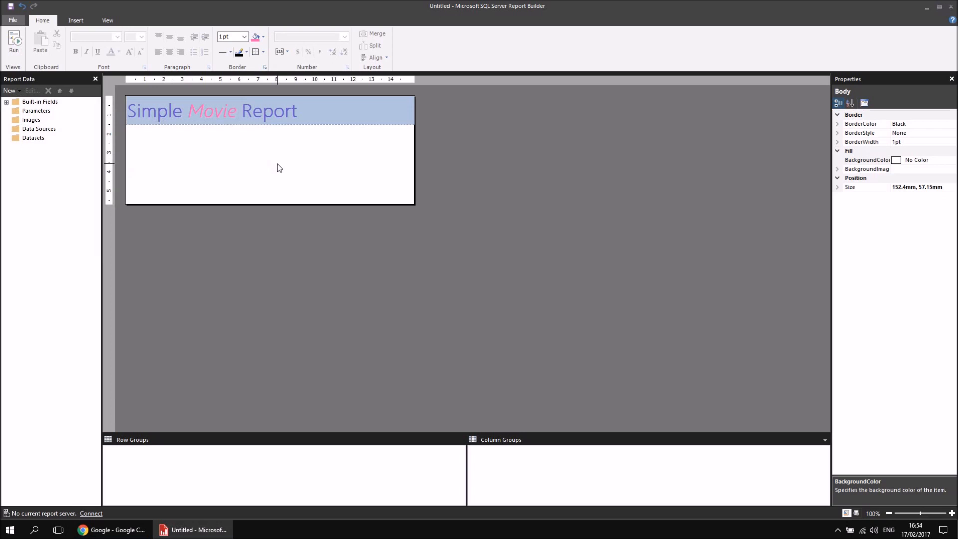
Delete the report title text box from the report body.
{"action": "left_click", "coordinate": [391, 112]}
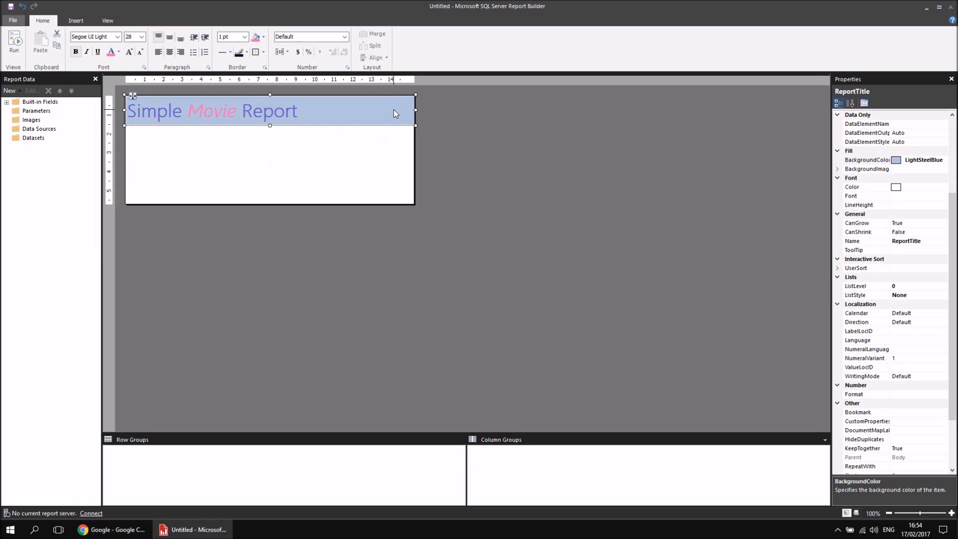
{"action": "key", "text": "Delete"}
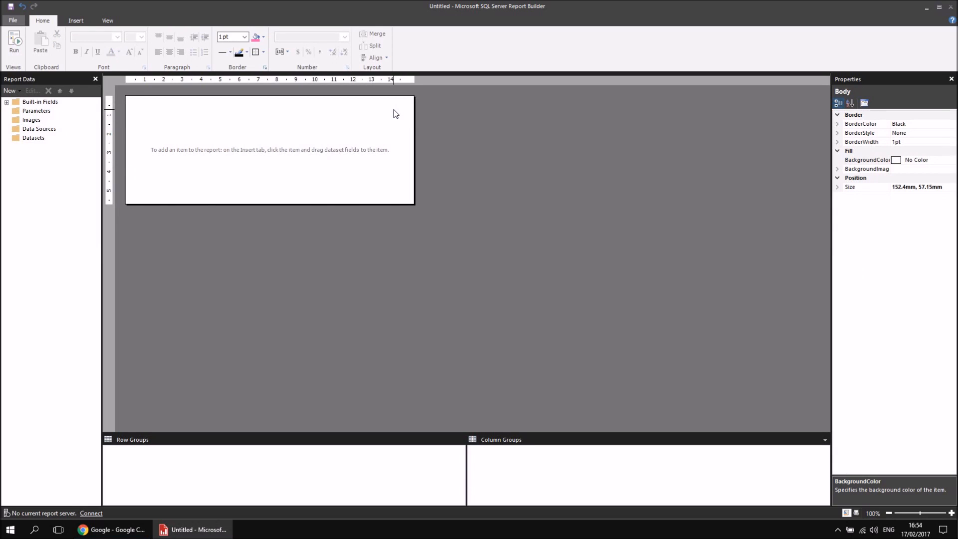
Insert a text box reading "Simple Movie Report" and extend it from the report body's upper-left corner to about 9 cm wide.
{"action": "left_click", "coordinate": [81, 23]}
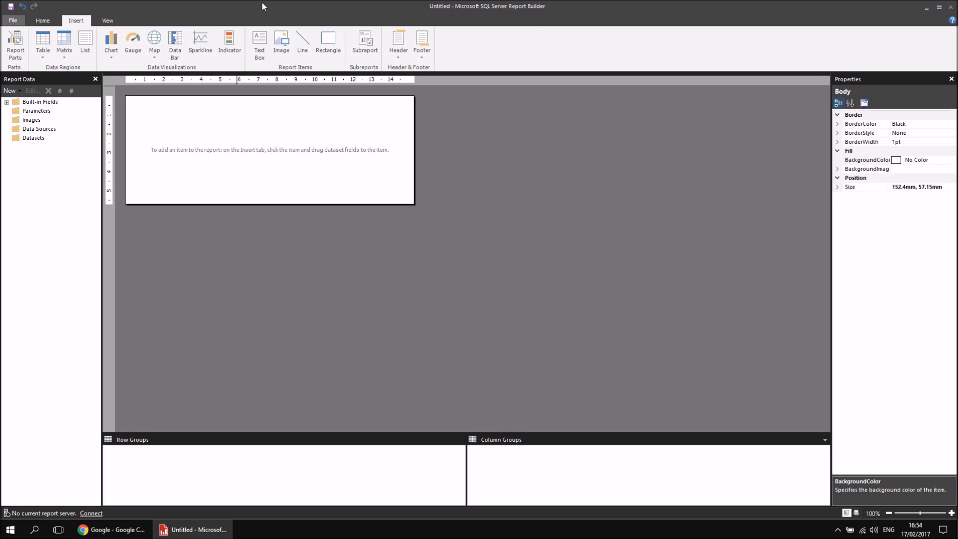
{"action": "left_click", "coordinate": [259, 44]}
{"action": "left_click", "coordinate": [133, 102]}
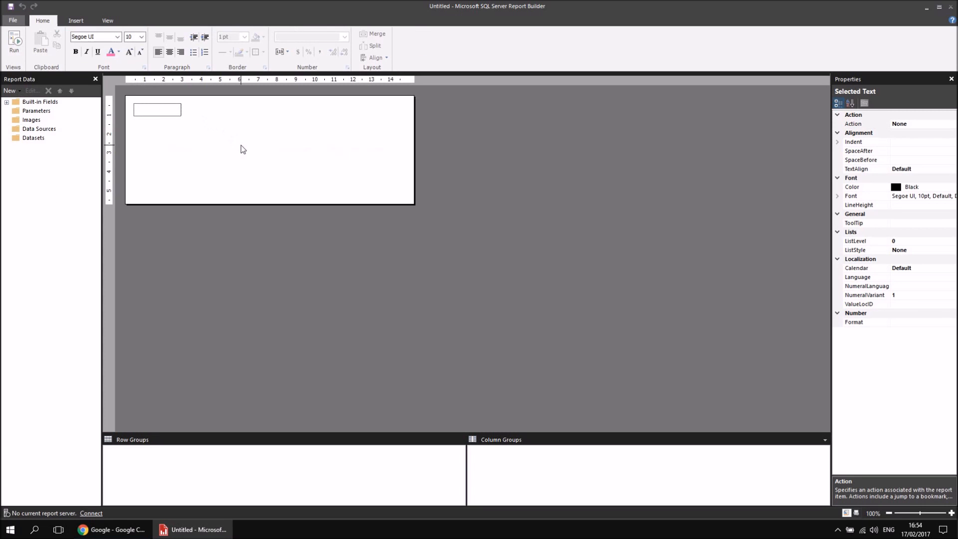
{"action": "type", "text": "Simple Movie Report"}
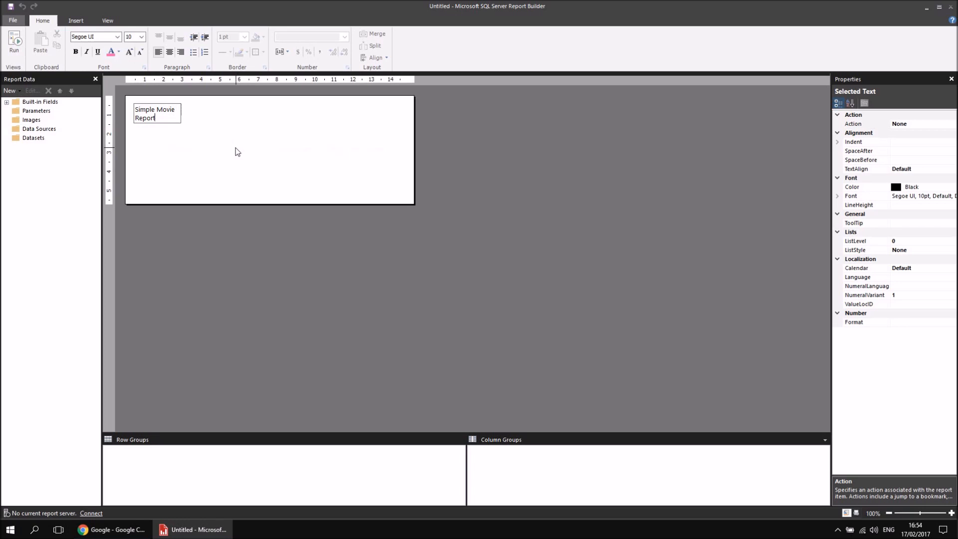
{"action": "left_click", "coordinate": [215, 142]}
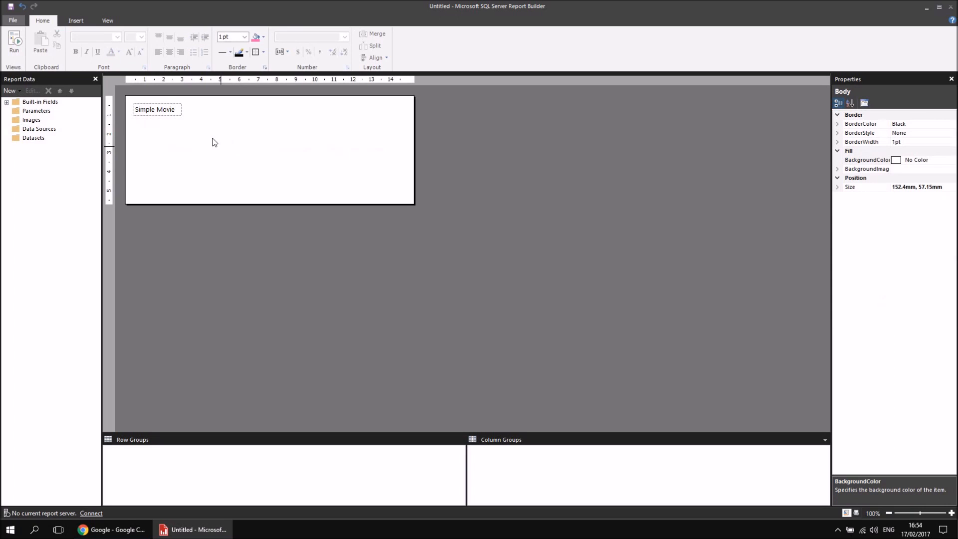
{"action": "left_click", "coordinate": [178, 114]}
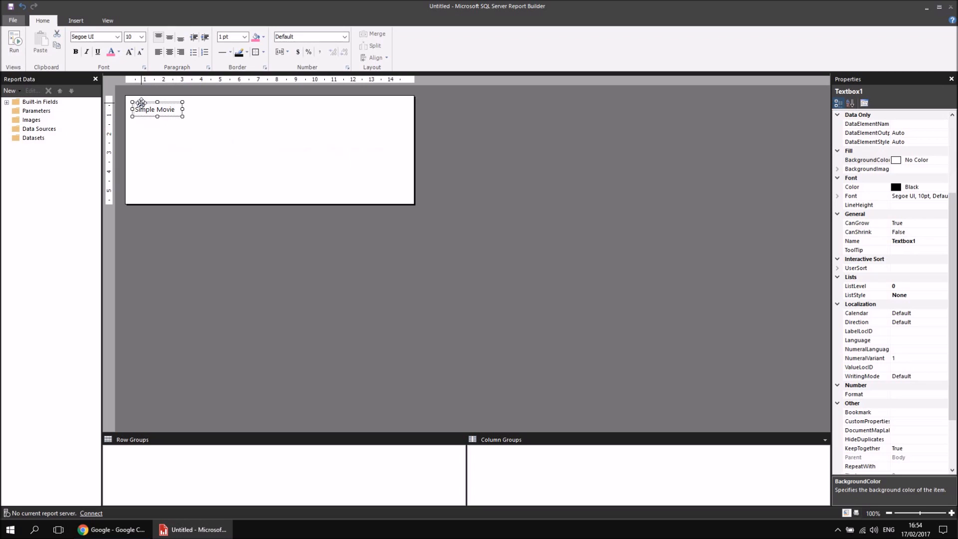
{"action": "mouse_move", "coordinate": [142, 103]}
{"action": "left_mouse_down"}
{"action": "mouse_move", "coordinate": [134, 95]}
{"action": "mouse_move", "coordinate": [296, 117]}
{"action": "left_mouse_up"}
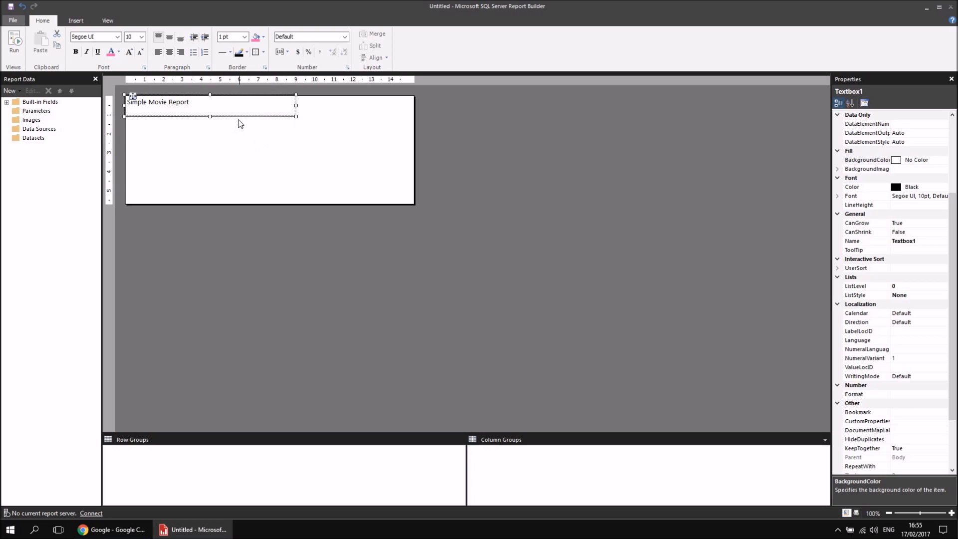
Try font sizes 28 and 24 on the report title.
{"action": "left_click", "coordinate": [142, 37]}
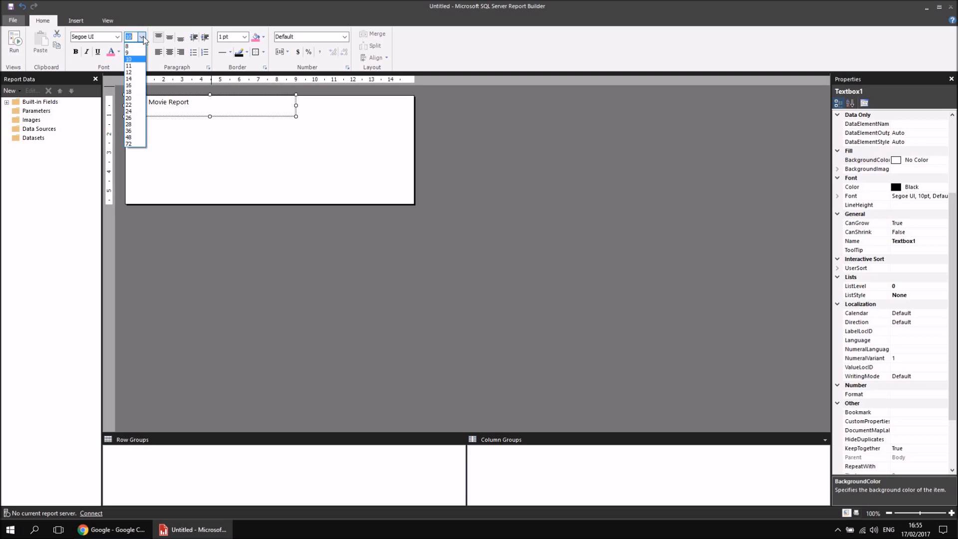
{"action": "left_click", "coordinate": [132, 124]}
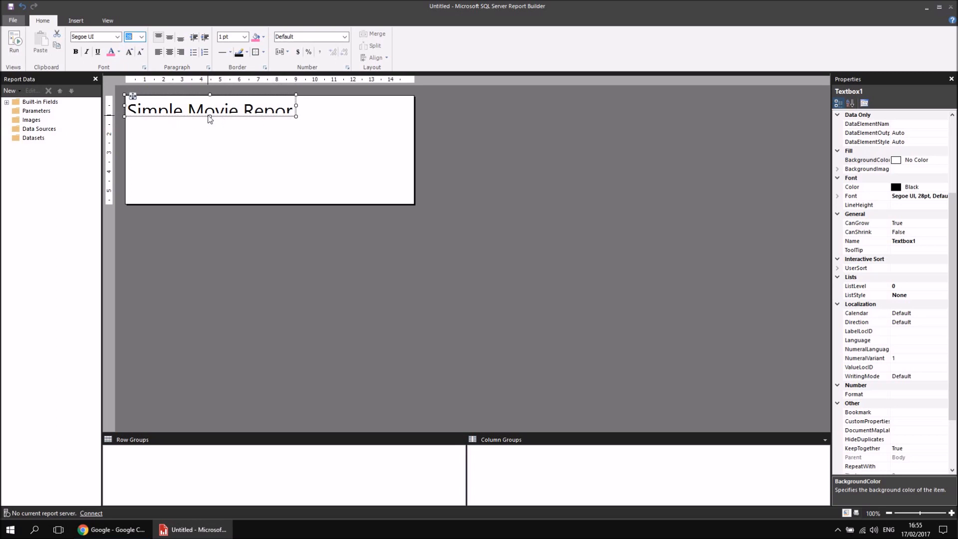
{"action": "left_click", "coordinate": [141, 37]}
{"action": "left_click", "coordinate": [139, 111]}
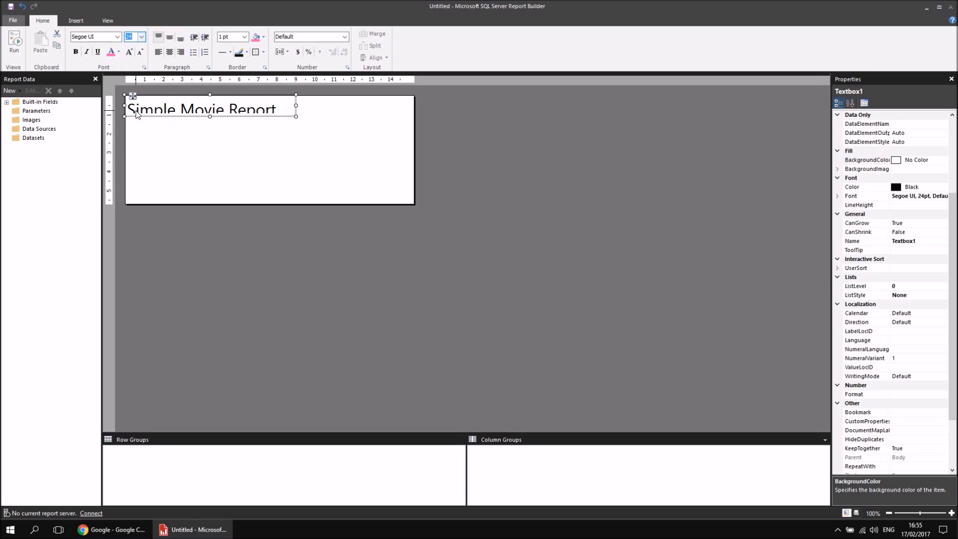
Set the report title's font size to 20 and extend the lower edge of its text box slightly.
{"action": "left_click", "coordinate": [142, 36]}
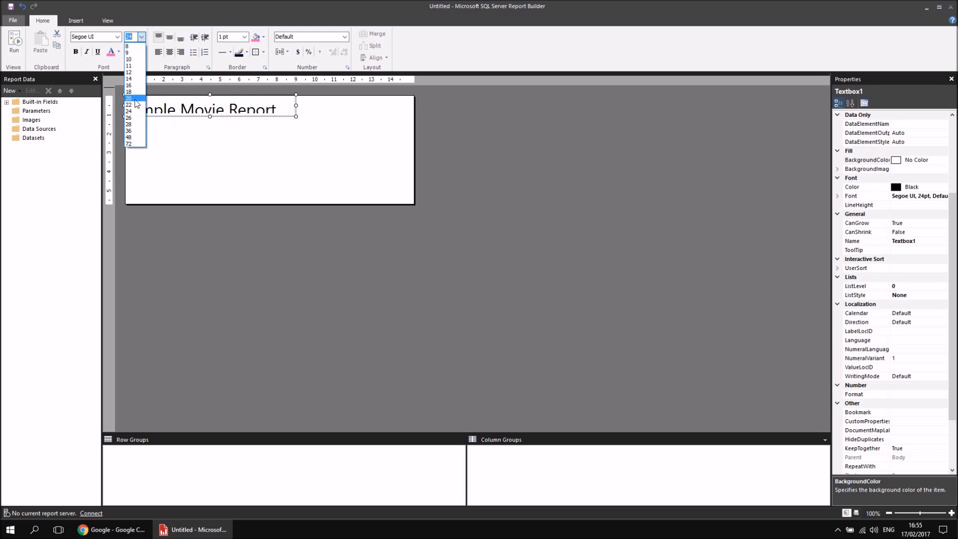
{"action": "left_click", "coordinate": [136, 97]}
{"action": "left_click_drag", "start_coordinate": [209, 116], "coordinate": [210, 120]}
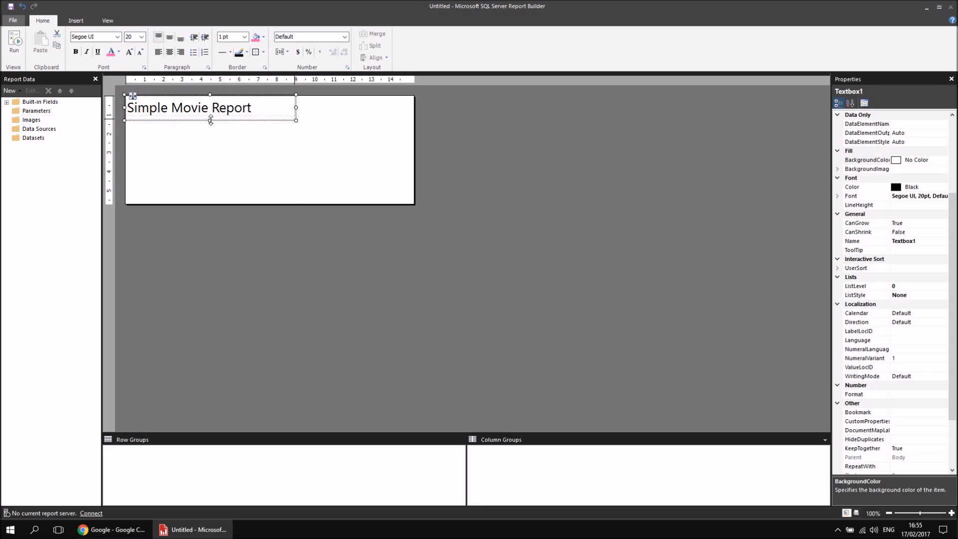
Fill the title text box with Light Grey and format its text as bold Slate Blue.
{"action": "left_click", "coordinate": [264, 37]}
{"action": "left_click", "coordinate": [327, 96]}
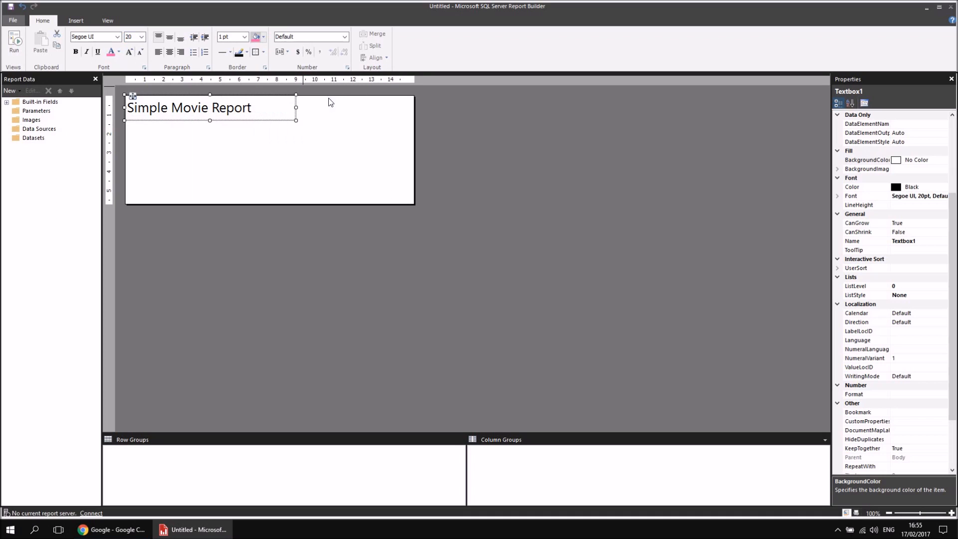
{"action": "left_click", "coordinate": [120, 54]}
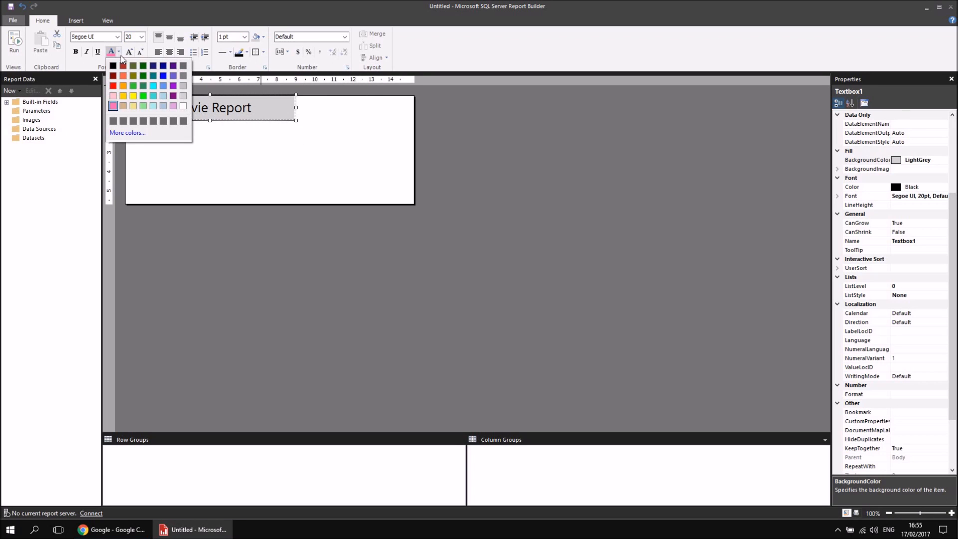
{"action": "left_click", "coordinate": [173, 76]}
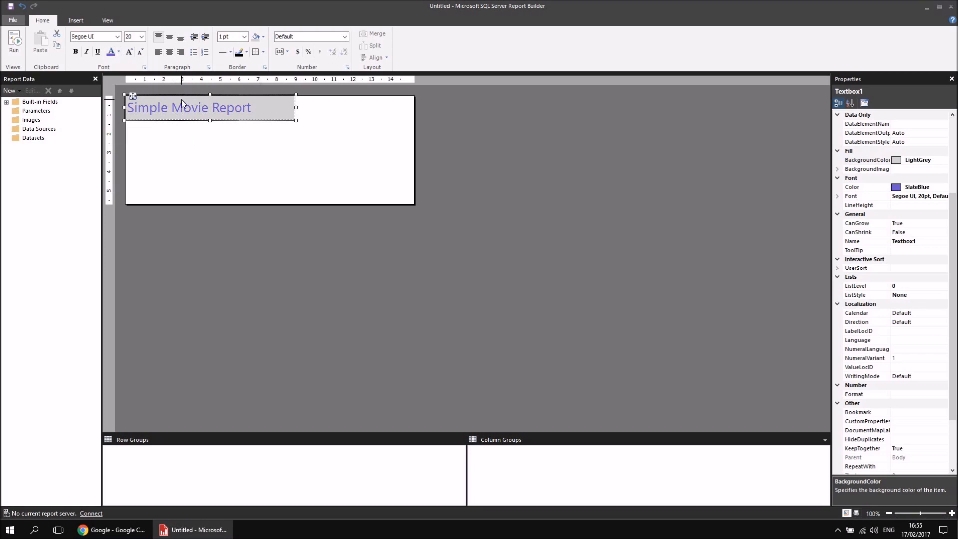
{"action": "left_click", "coordinate": [77, 53]}
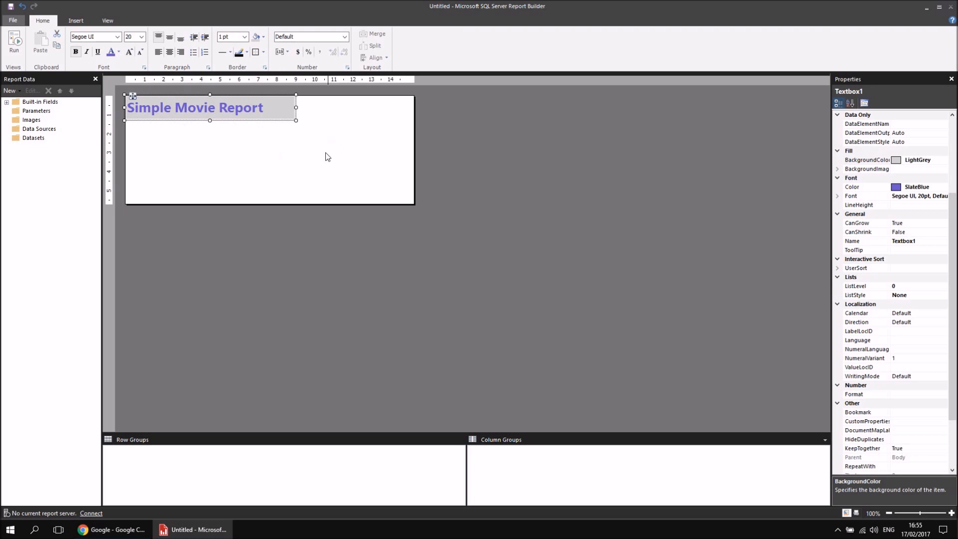
{"action": "right_click", "coordinate": [310, 104]}
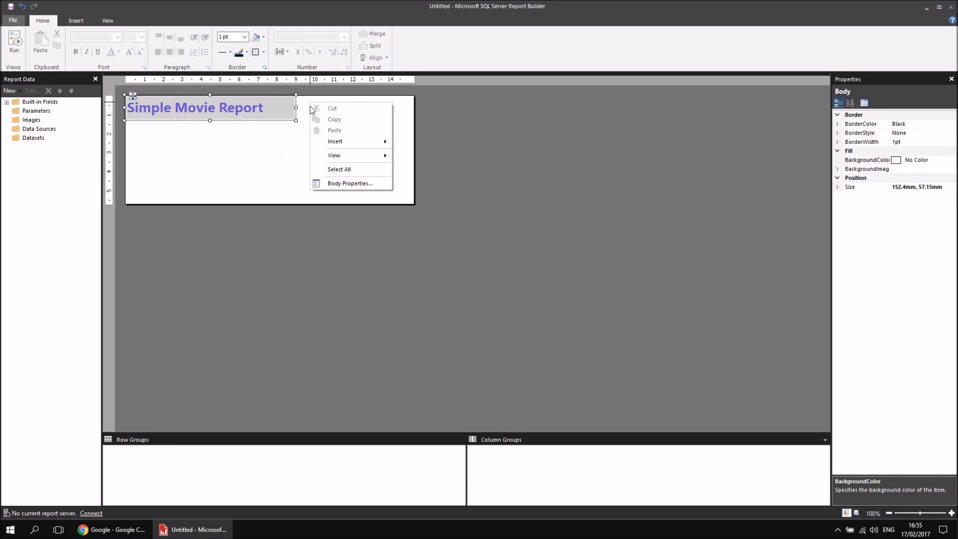
{"action": "mouse_move", "coordinate": [328, 142]}
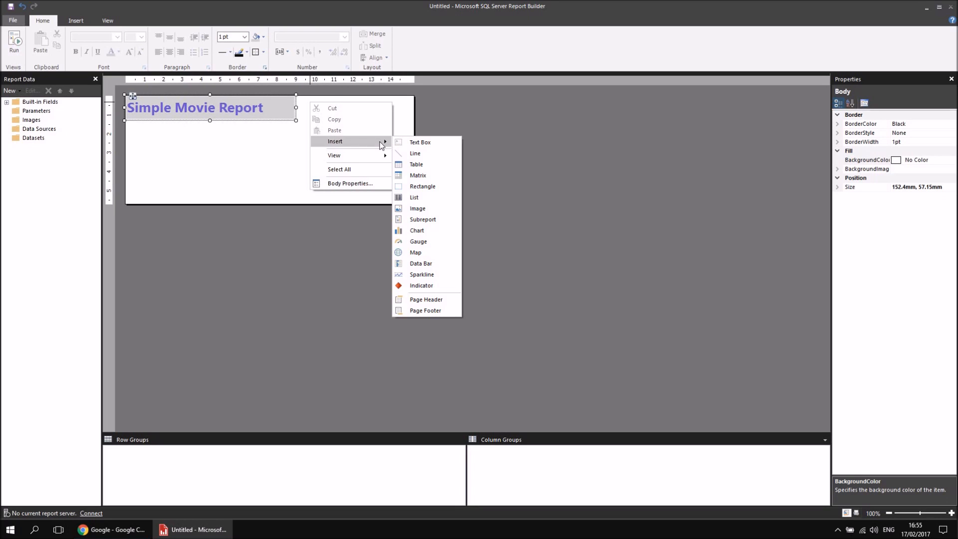
{"action": "left_click", "coordinate": [75, 20]}
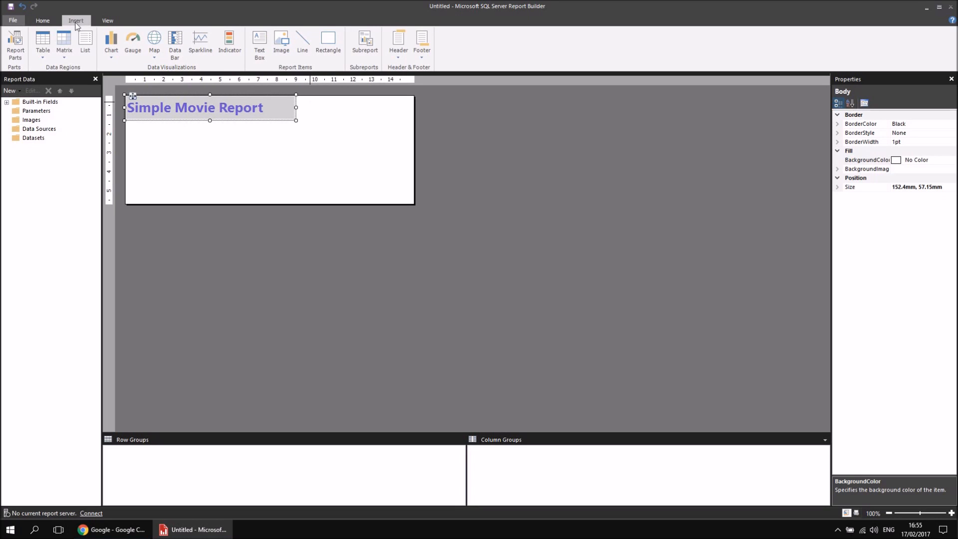
Insert a second text box beside the report title, stretching it to the upper and right edges of the report body.
{"action": "right_click", "coordinate": [313, 108]}
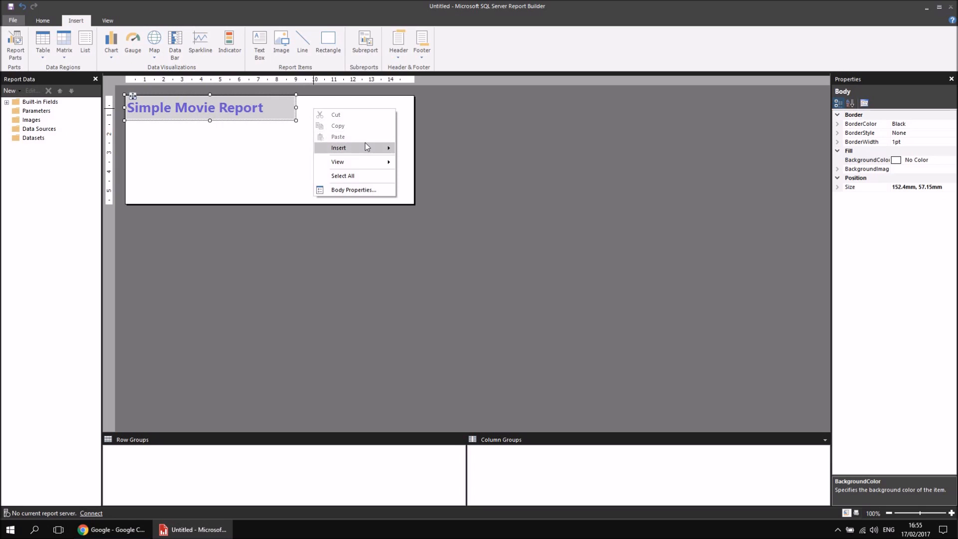
{"action": "mouse_move", "coordinate": [367, 149]}
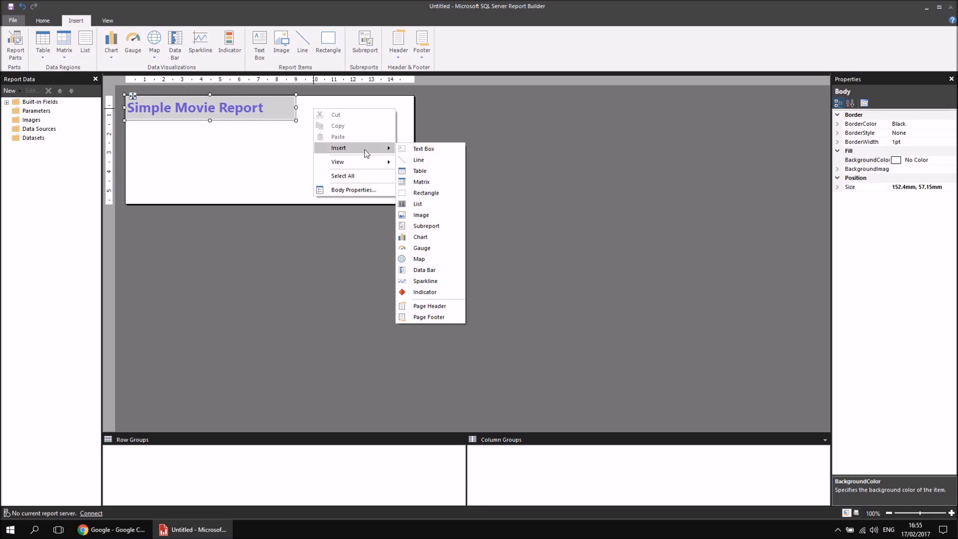
{"action": "left_click", "coordinate": [422, 149]}
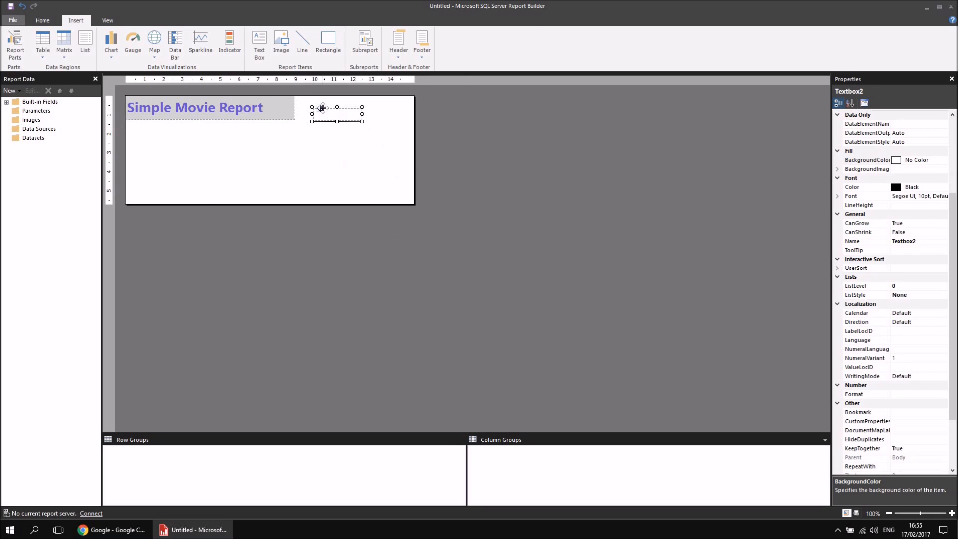
{"action": "left_click_drag", "start_coordinate": [336, 106], "coordinate": [363, 112]}
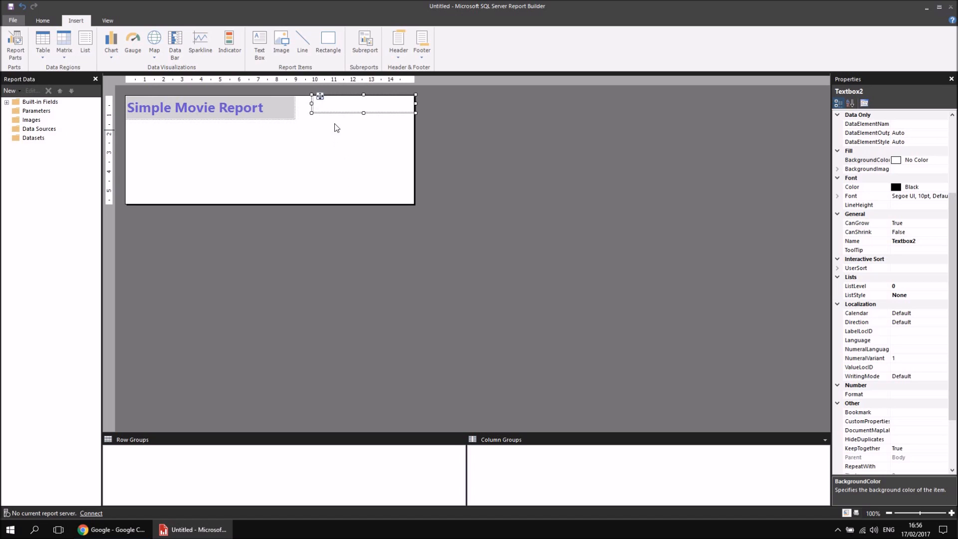
Set the second text box's expression to =Globals!ExecutionTime and reduce the height of the box slightly.
{"action": "right_click", "coordinate": [340, 105]}
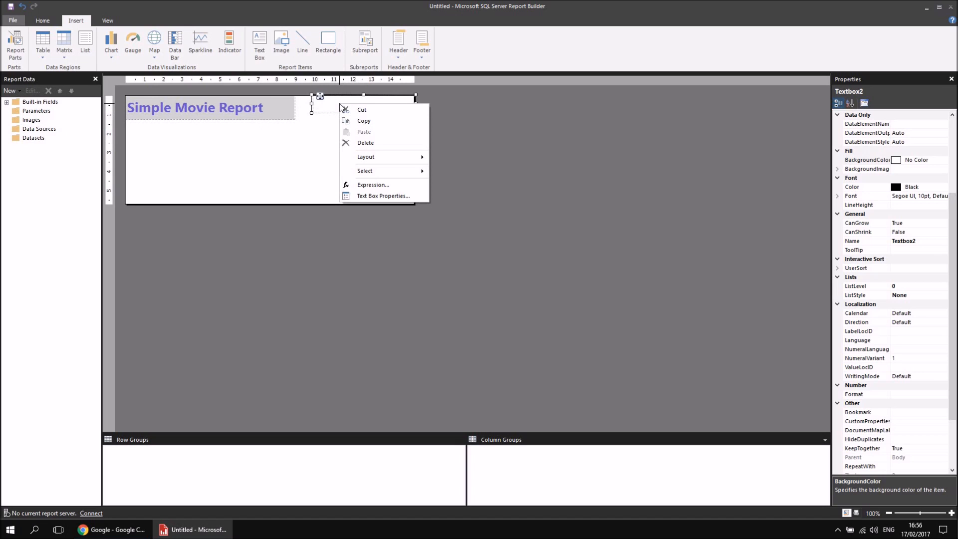
{"action": "left_click", "coordinate": [371, 186]}
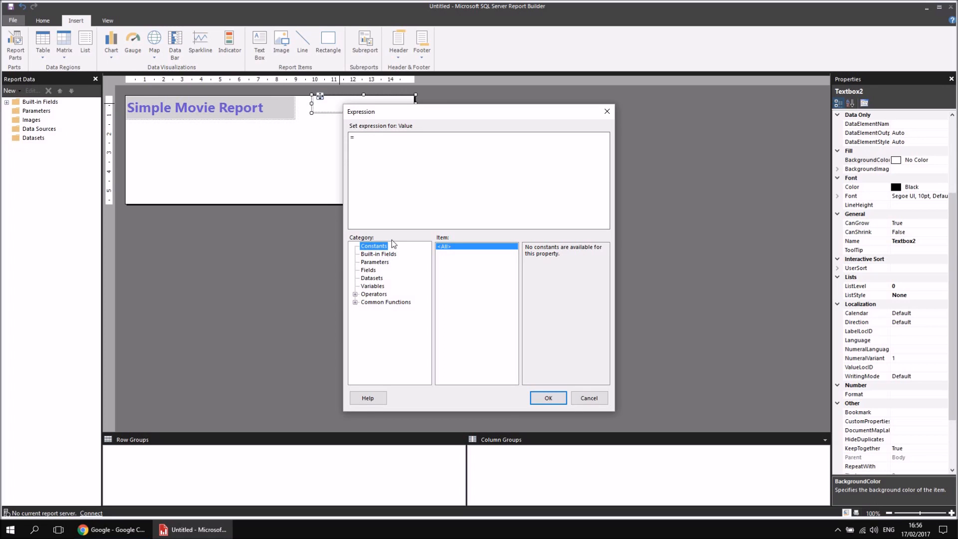
{"action": "left_click", "coordinate": [367, 256]}
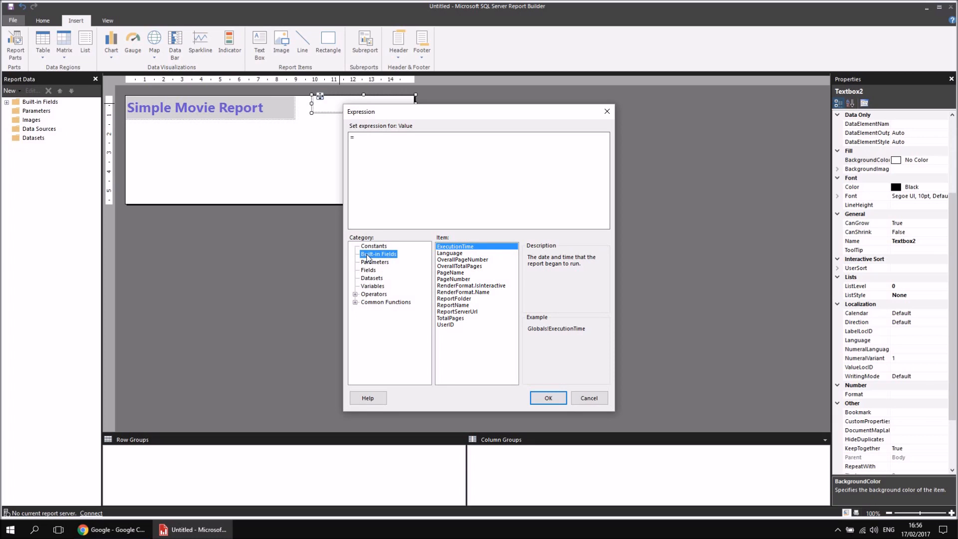
{"action": "double_click", "coordinate": [455, 246]}
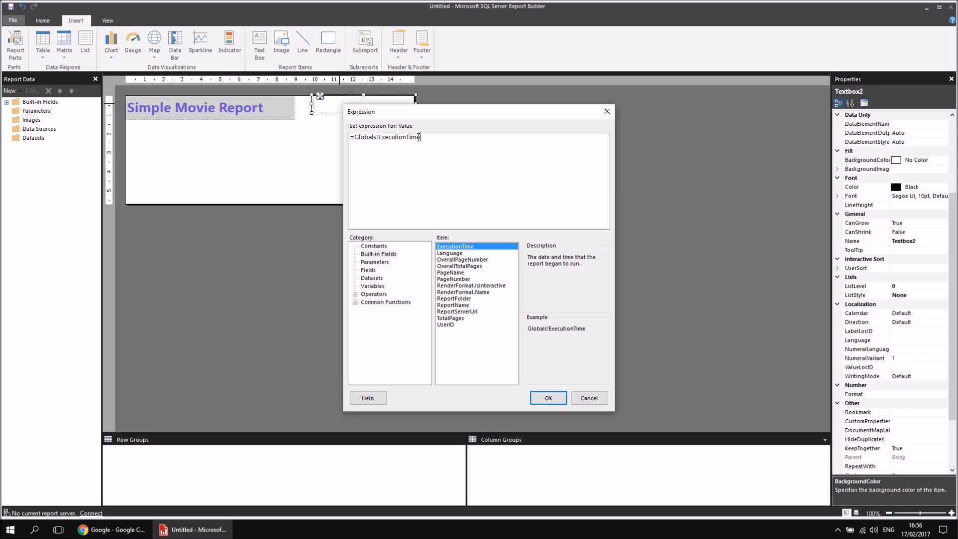
{"action": "left_click", "coordinate": [547, 399]}
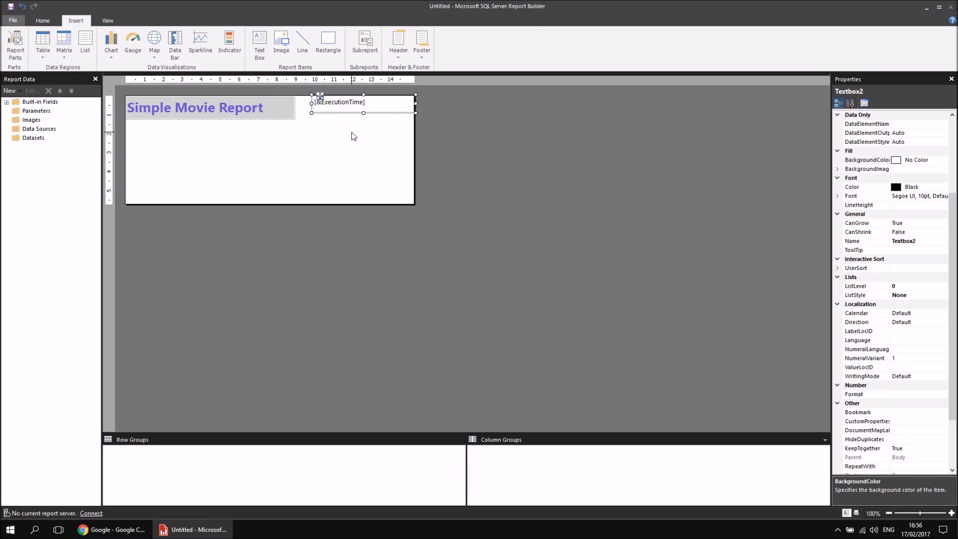
{"action": "left_click_drag", "start_coordinate": [364, 113], "coordinate": [364, 111]}
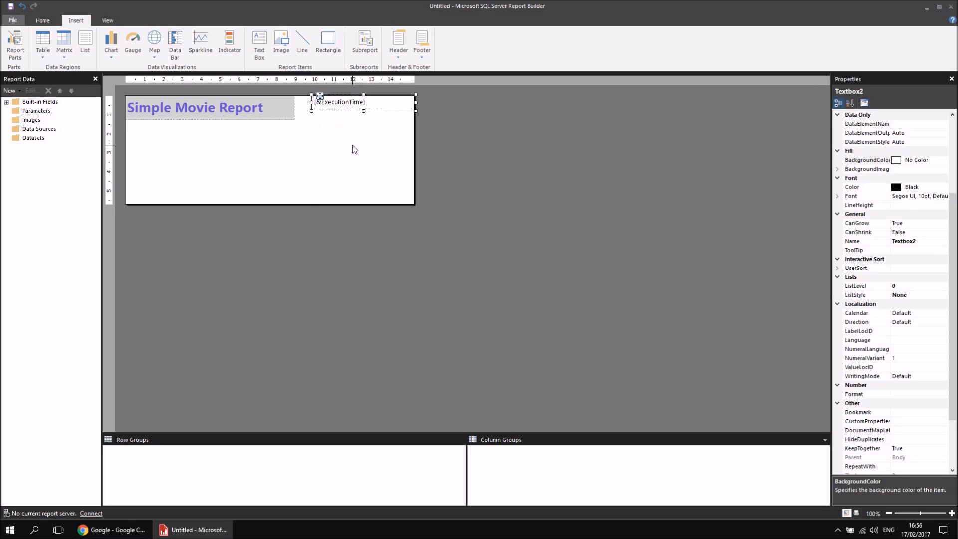
{"action": "left_click", "coordinate": [354, 149]}
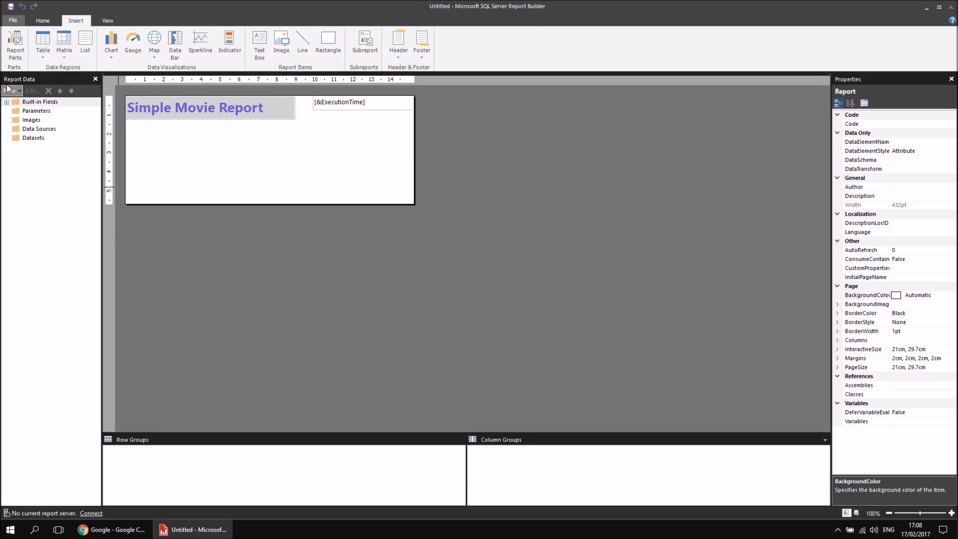
Start adding a new data source to the report and name it Movies.
{"action": "right_click", "coordinate": [49, 131]}
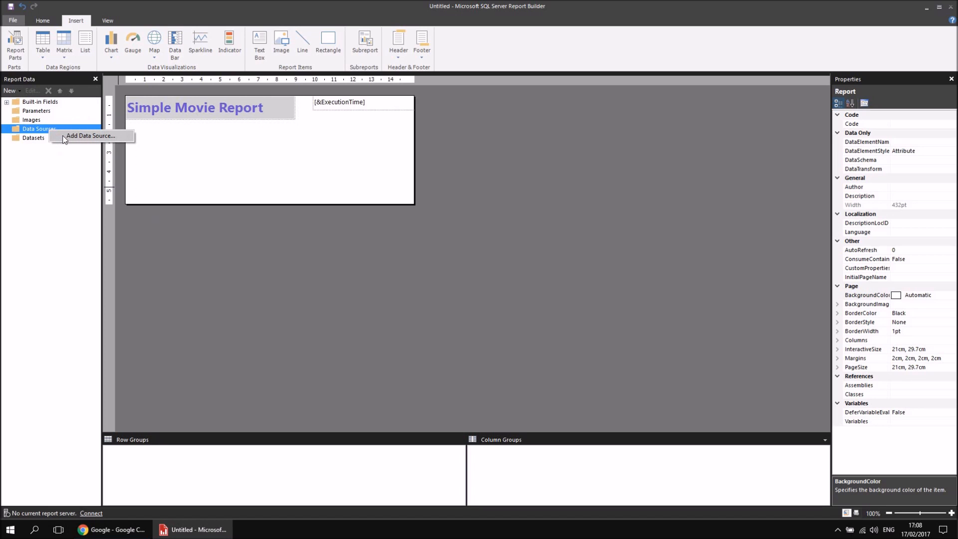
{"action": "left_click", "coordinate": [64, 137]}
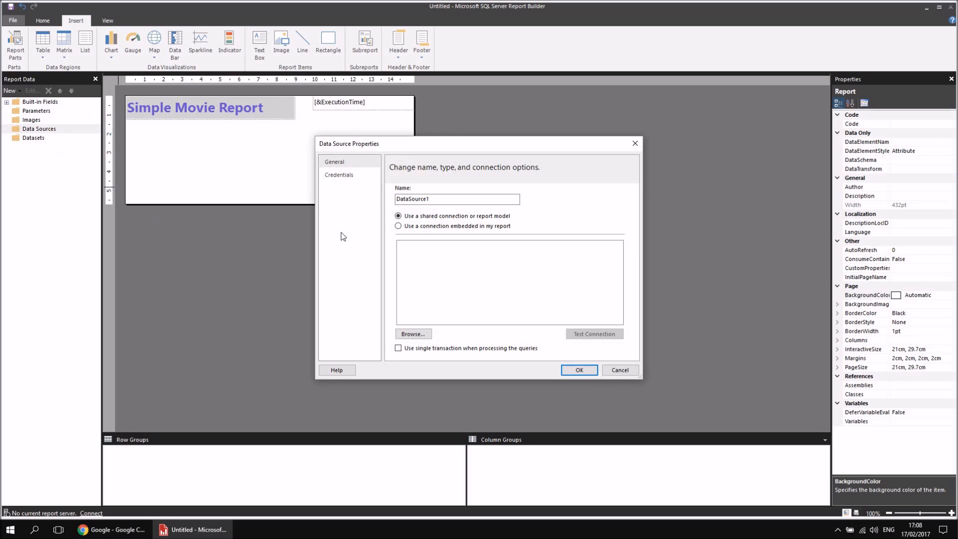
{"action": "left_click", "coordinate": [437, 198]}
{"action": "left_click_drag", "start_coordinate": [430, 199], "coordinate": [395, 199]}
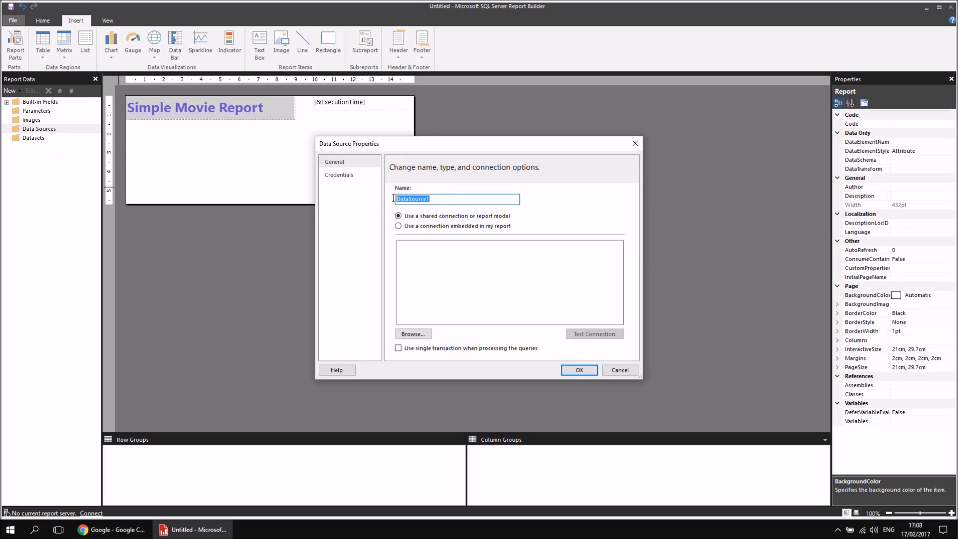
{"action": "type", "text": "Movies"}
Make the Movies data source use a connection embedded in the report, with Microsoft SQL Server as the connection type.
{"action": "left_click", "coordinate": [398, 226]}
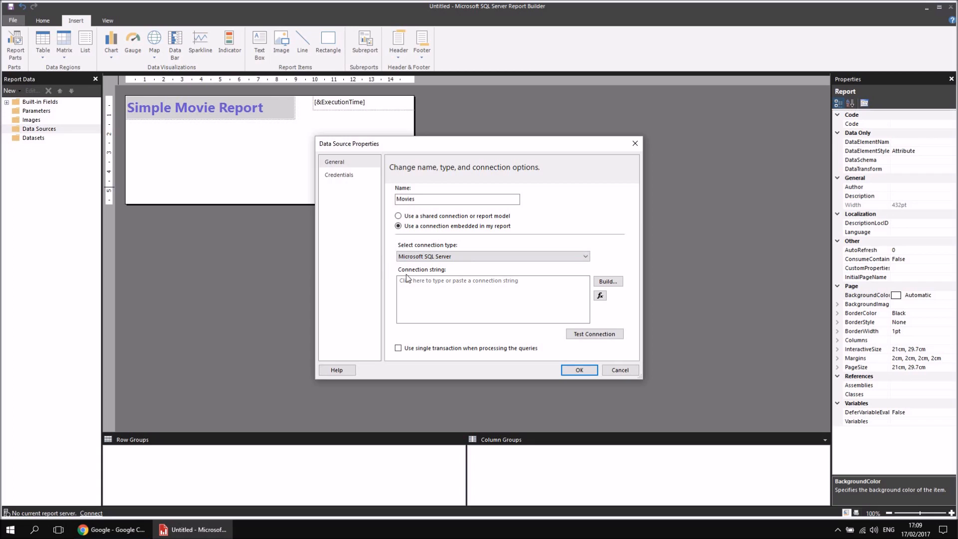
{"action": "left_click", "coordinate": [585, 256]}
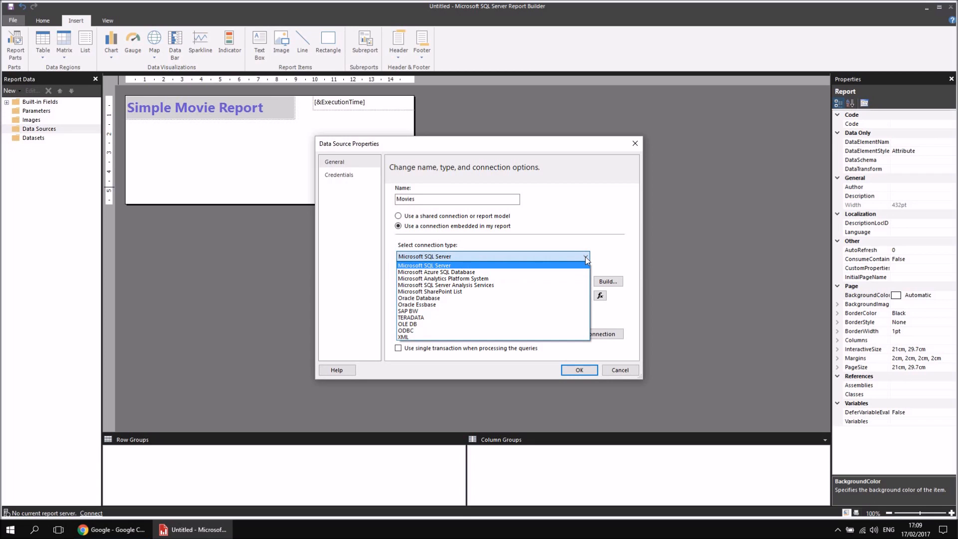
{"action": "left_click", "coordinate": [474, 263]}
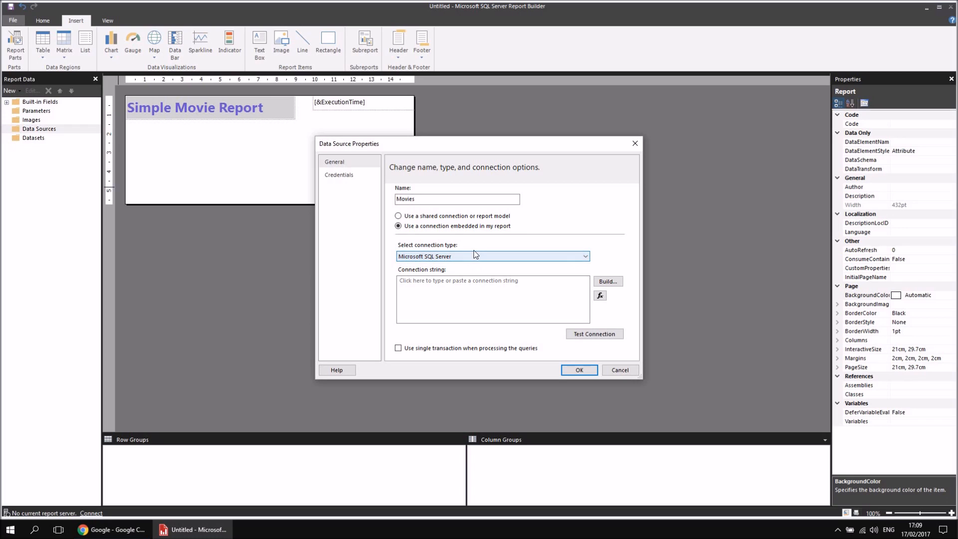
Start building the connection string for the Movies data source.
{"action": "left_click", "coordinate": [470, 315]}
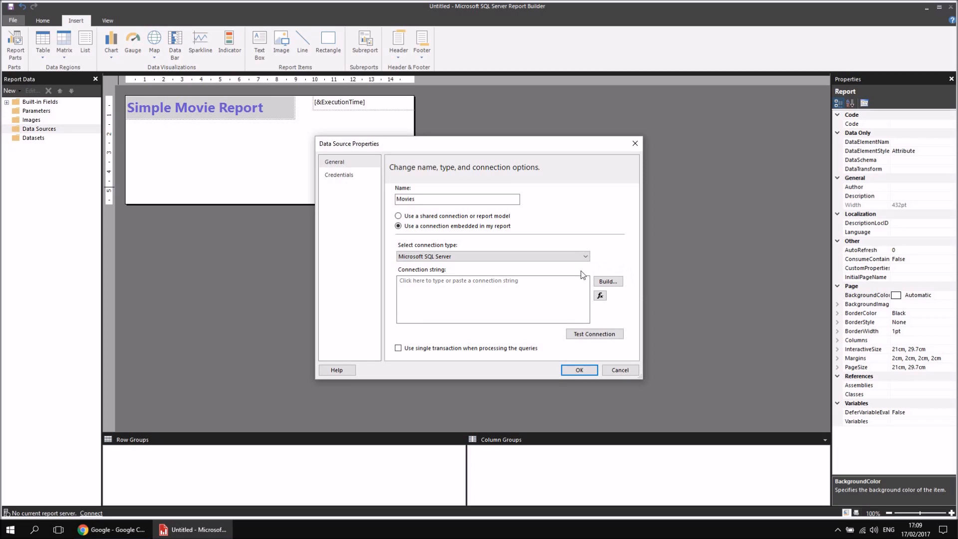
{"action": "left_click", "coordinate": [614, 282]}
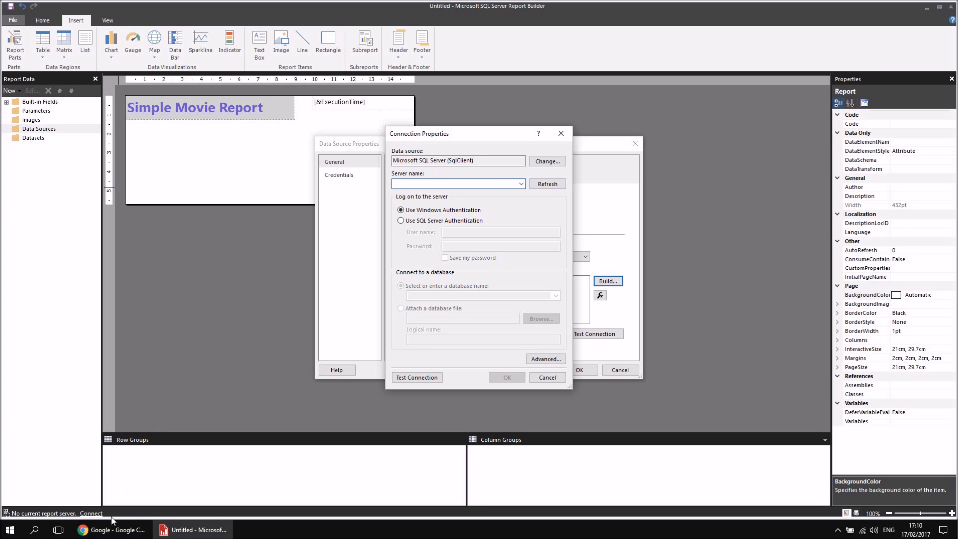
Switch to Chrome to view the SQL Server 2016 - Getting Started playlist, and return to Report Builder.
{"action": "left_click", "coordinate": [110, 532]}
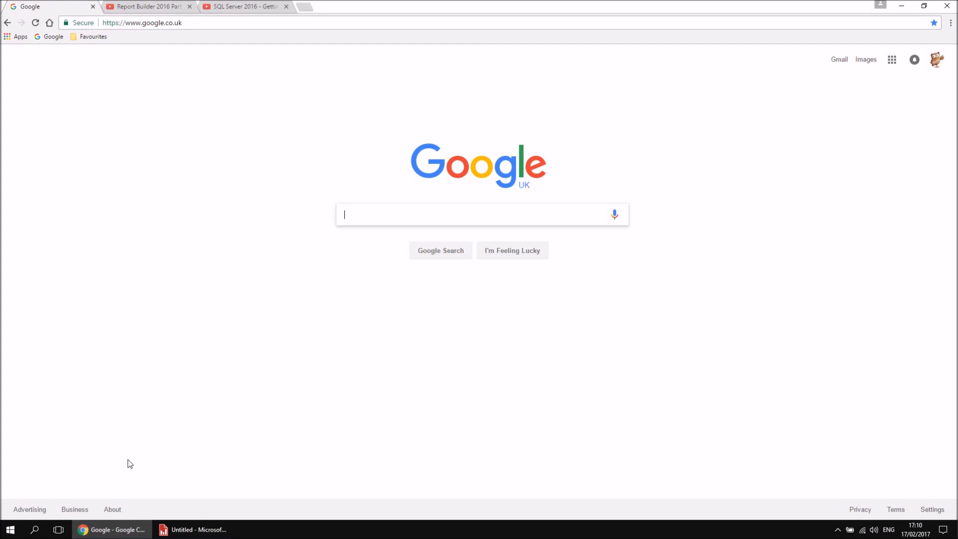
{"action": "left_click", "coordinate": [236, 7]}
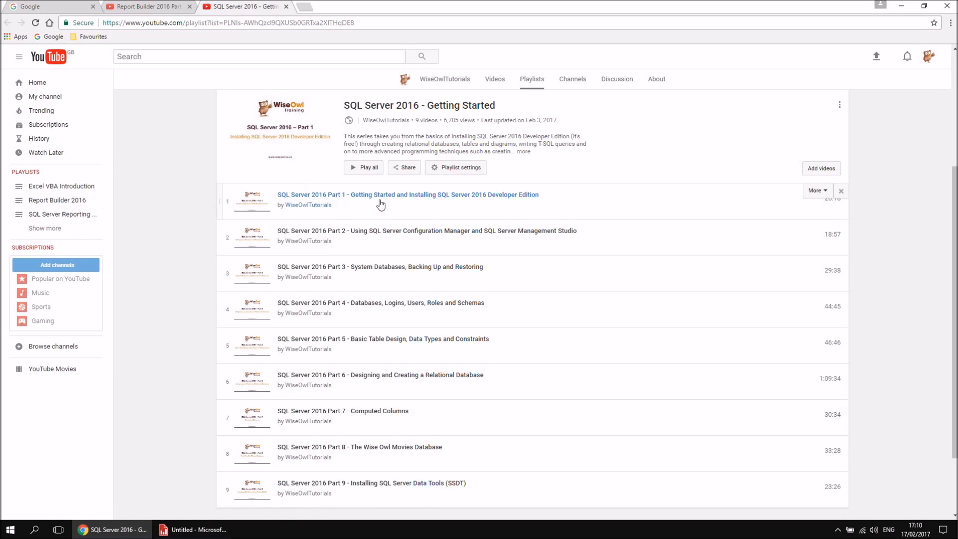
{"action": "left_click", "coordinate": [189, 532]}
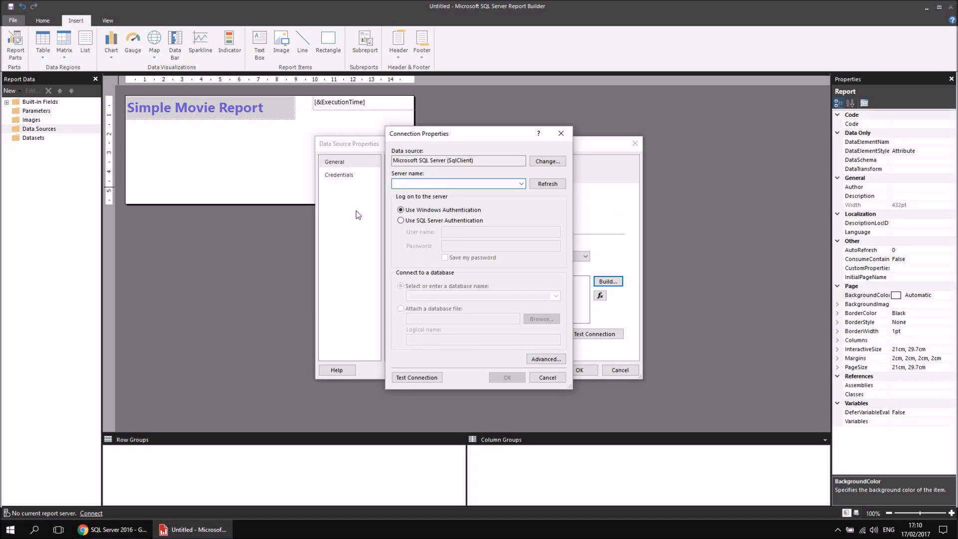
Set the connection's server name to .\sql2016training and choose Movies as its database.
{"action": "type", "text": ".\\sql2016training"}
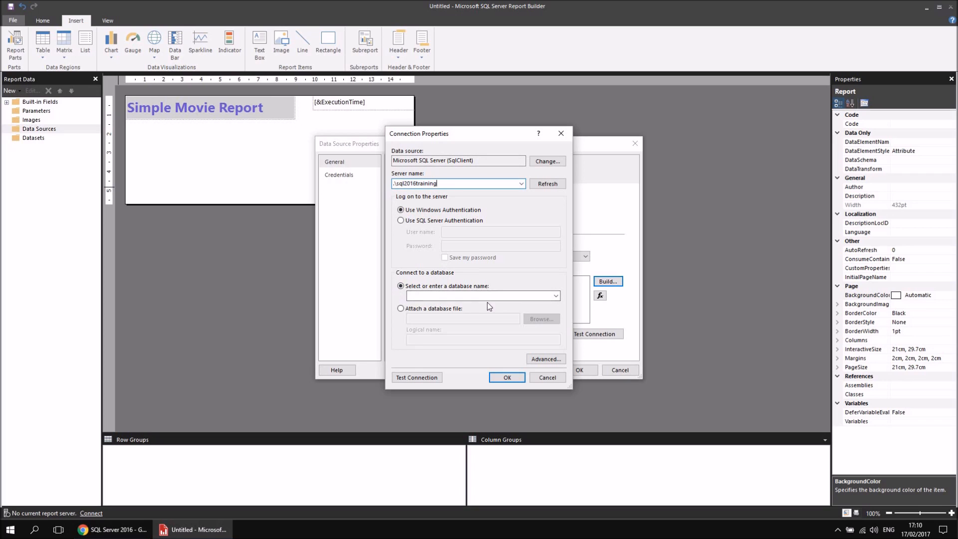
{"action": "left_click", "coordinate": [557, 295]}
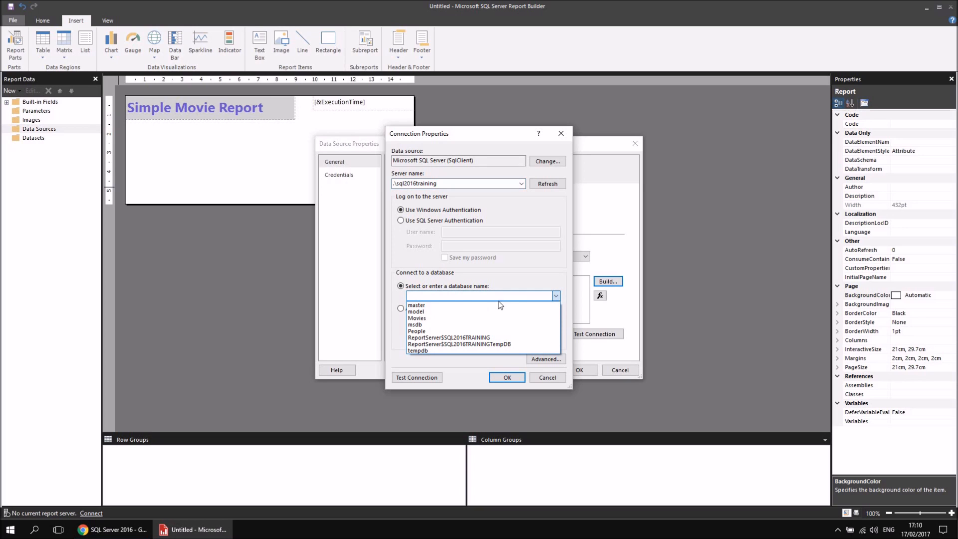
{"action": "left_click", "coordinate": [432, 316]}
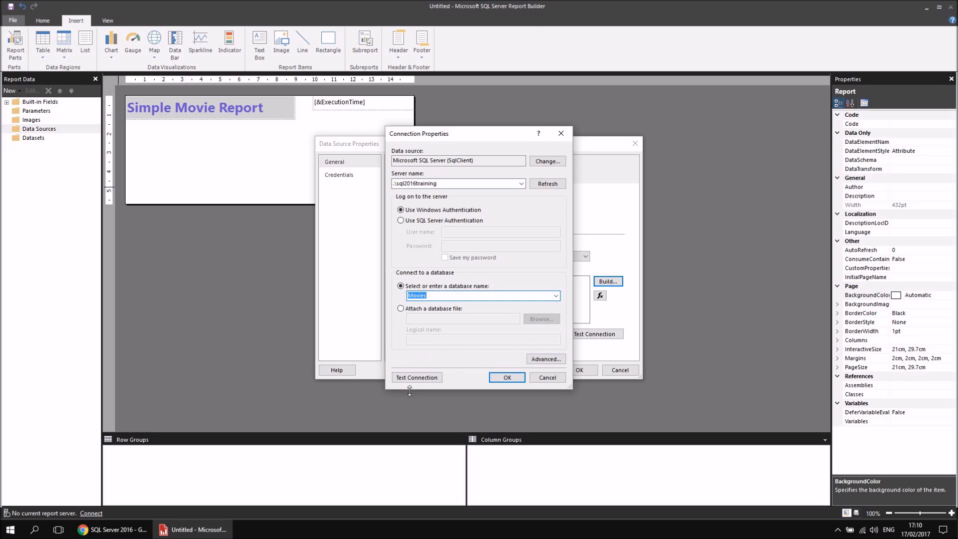
Test the database connection, and accept the connection and the Movies data source.
{"action": "left_click", "coordinate": [414, 378]}
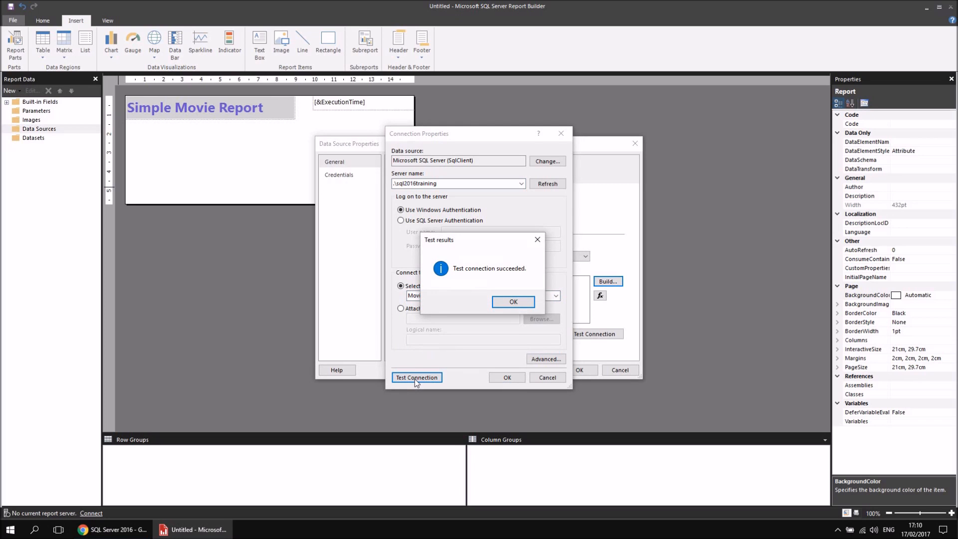
{"action": "left_click", "coordinate": [513, 301]}
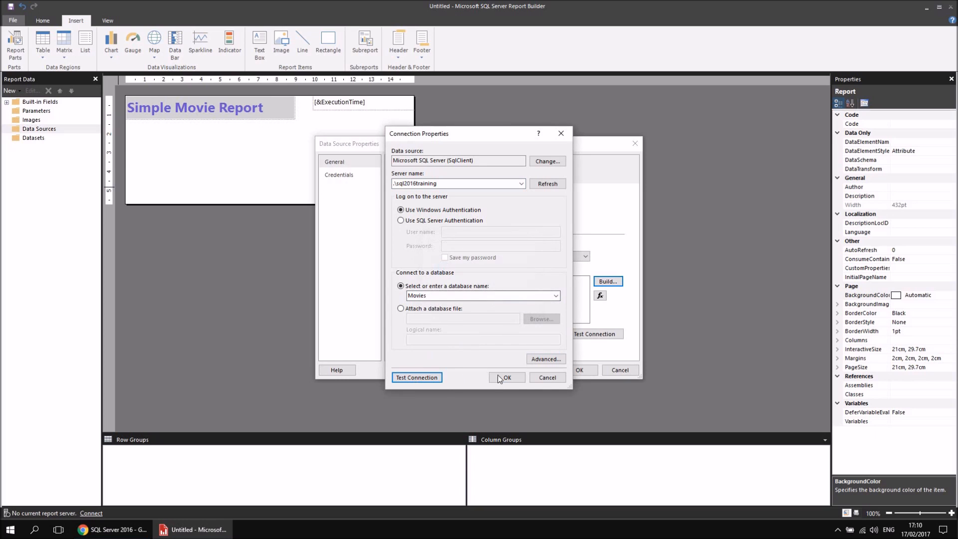
{"action": "left_click", "coordinate": [505, 377]}
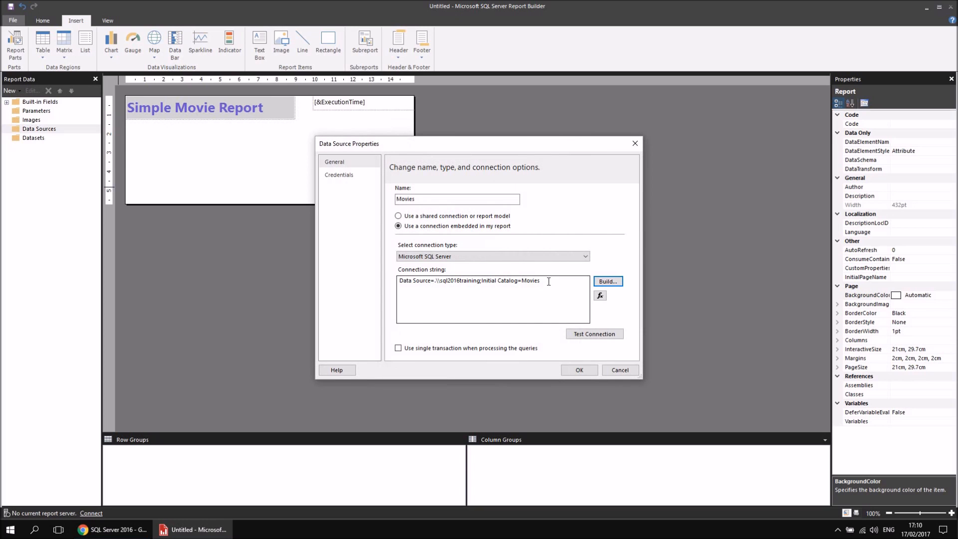
{"action": "left_click", "coordinate": [579, 370]}
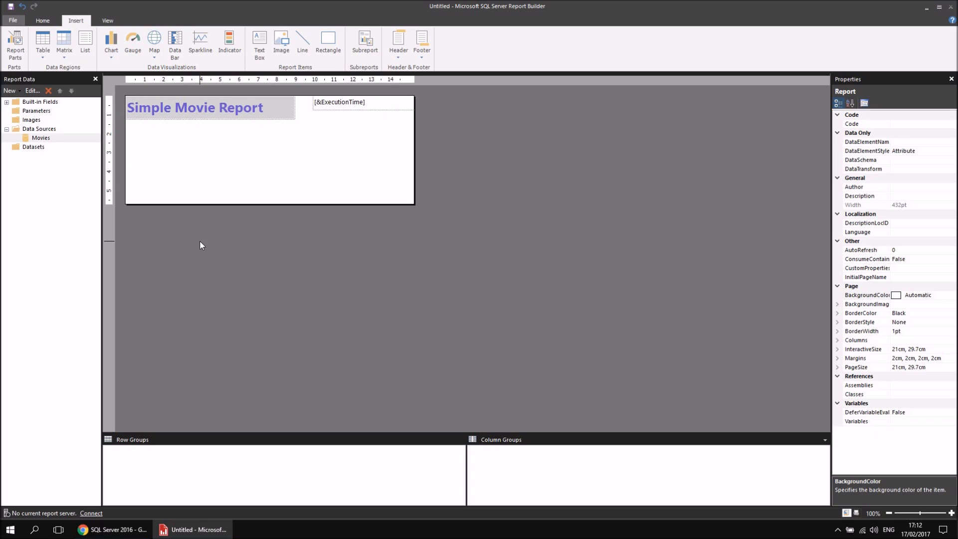
Add a dataset based on the Movies data source and name it MoviesAndDirectors.
{"action": "right_click", "coordinate": [52, 144]}
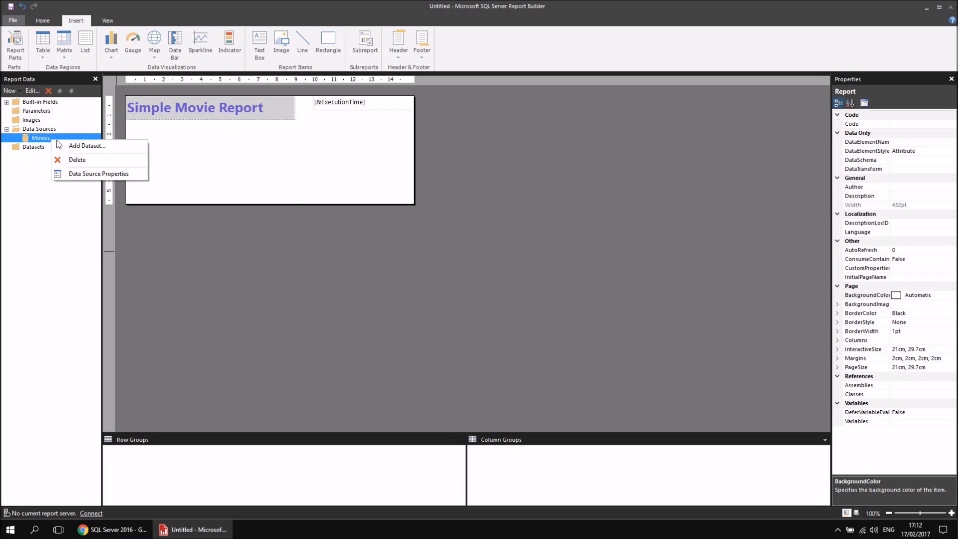
{"action": "left_click", "coordinate": [64, 146]}
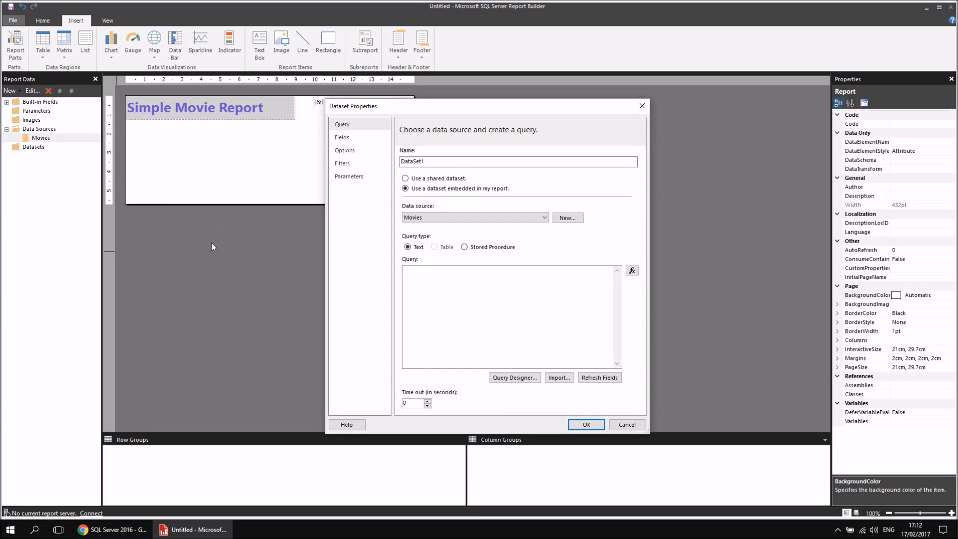
{"action": "left_click", "coordinate": [427, 299]}
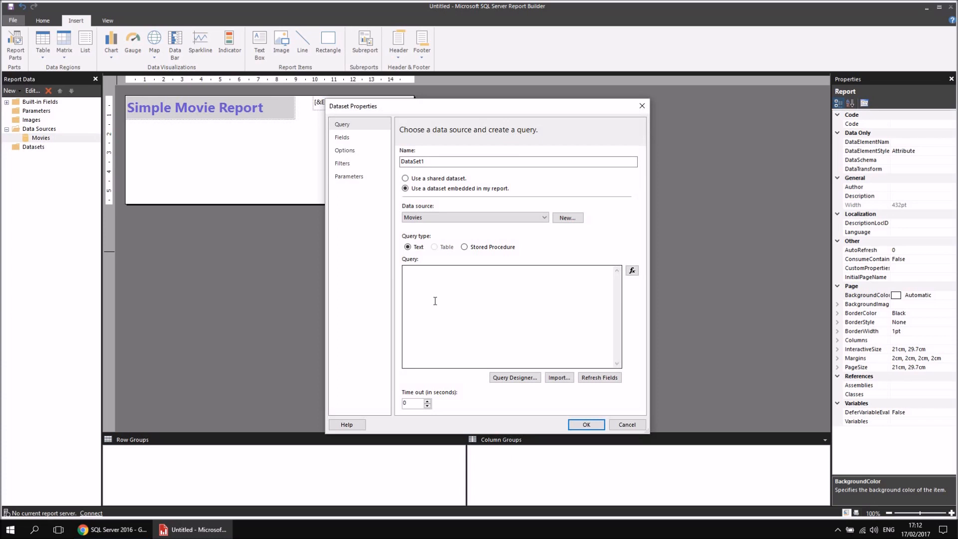
{"action": "double_click", "coordinate": [429, 163]}
{"action": "key", "text": "BackSpace"}
{"action": "key", "text": "ctrl+z"}
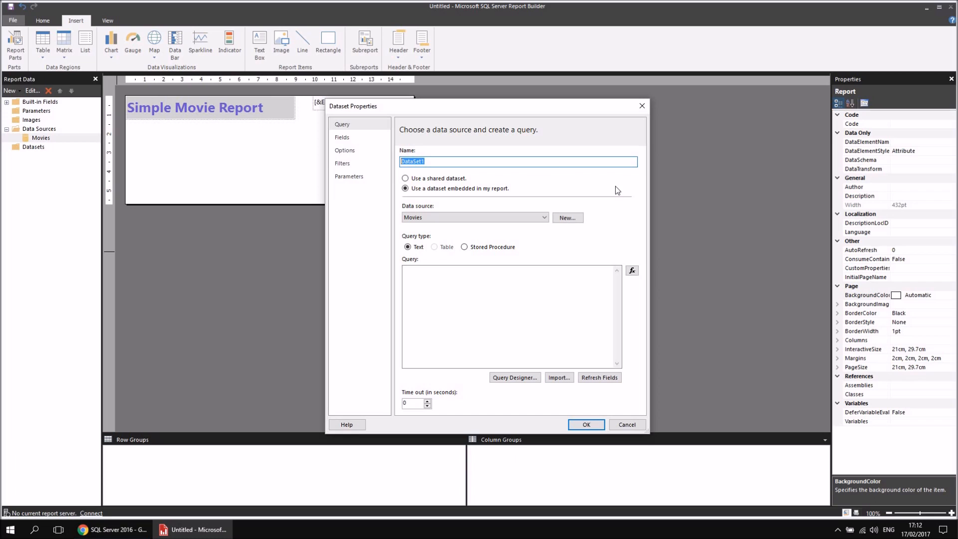
{"action": "key", "text": "BackSpace"}
{"action": "type", "text": "MoviesAndDirectors"}
Design the dataset's query with Query Designer, including Title, ReleaseDate, RunTimeMinutes and OscarWins from the Film table.
{"action": "left_click", "coordinate": [423, 280]}
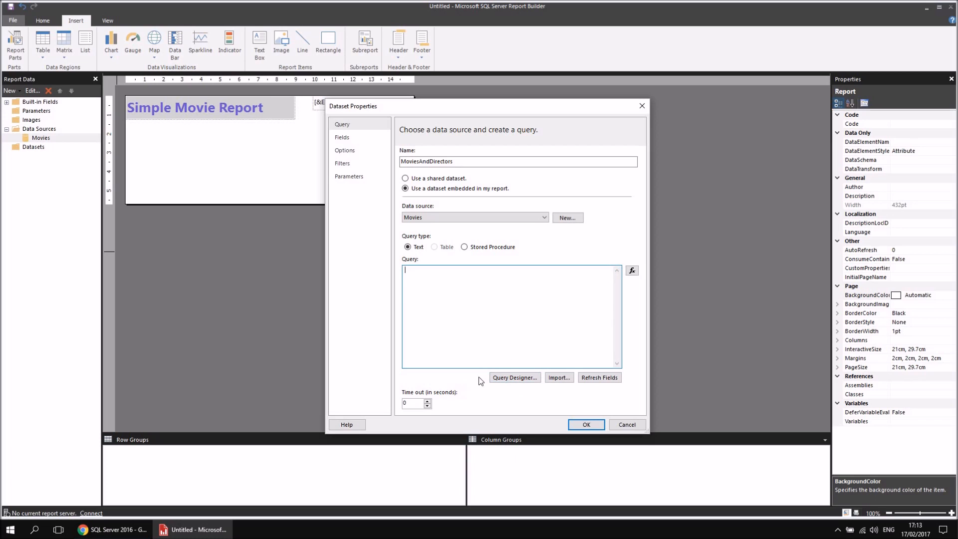
{"action": "left_click", "coordinate": [509, 379]}
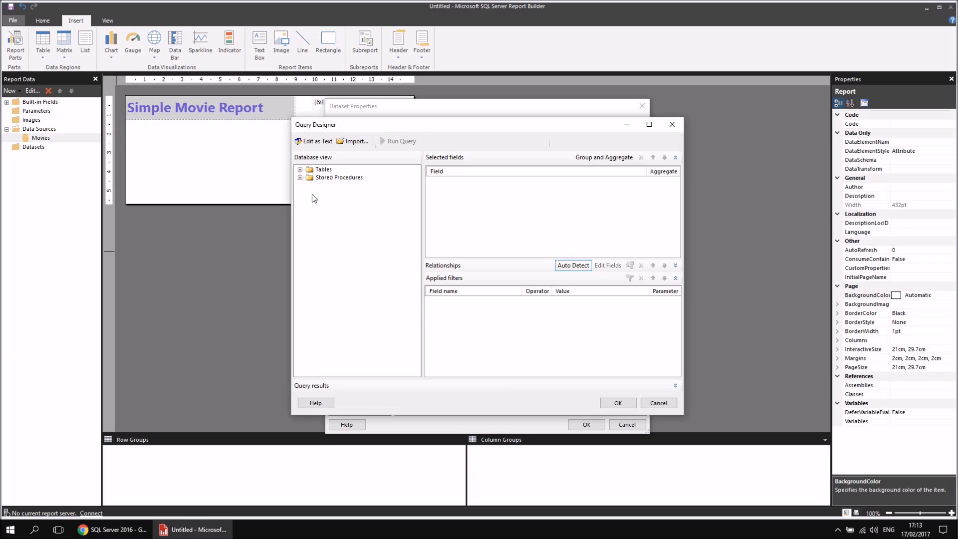
{"action": "left_click", "coordinate": [300, 170]}
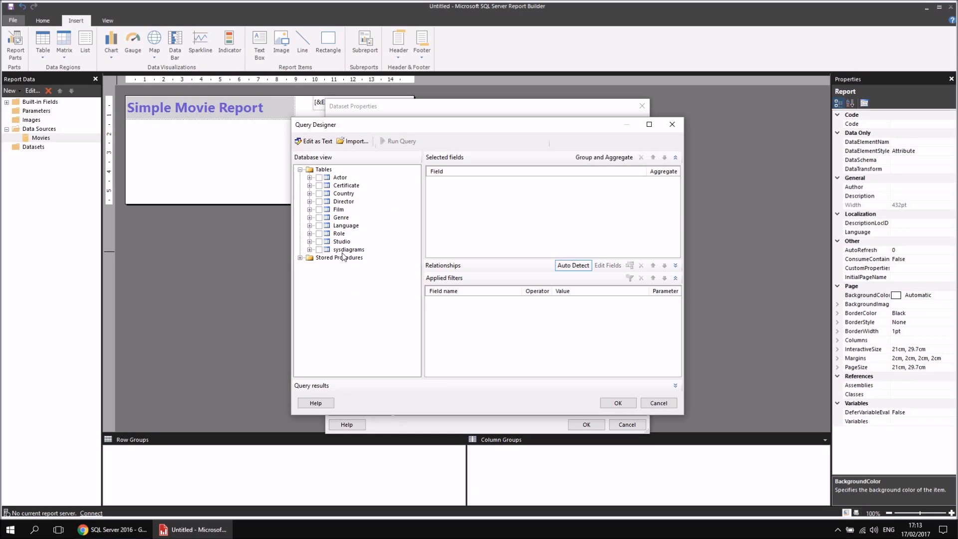
{"action": "left_click", "coordinate": [309, 209]}
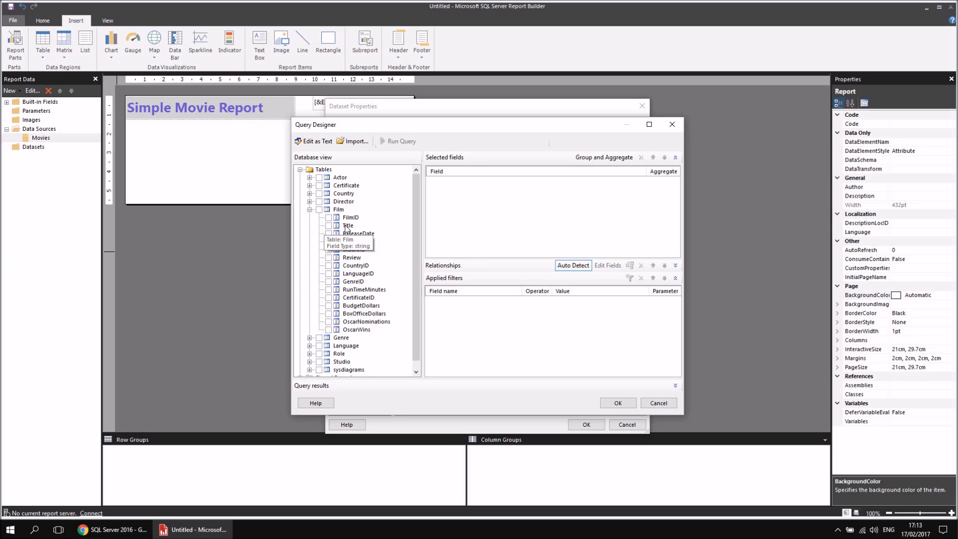
{"action": "left_click", "coordinate": [328, 225]}
{"action": "left_click", "coordinate": [328, 233]}
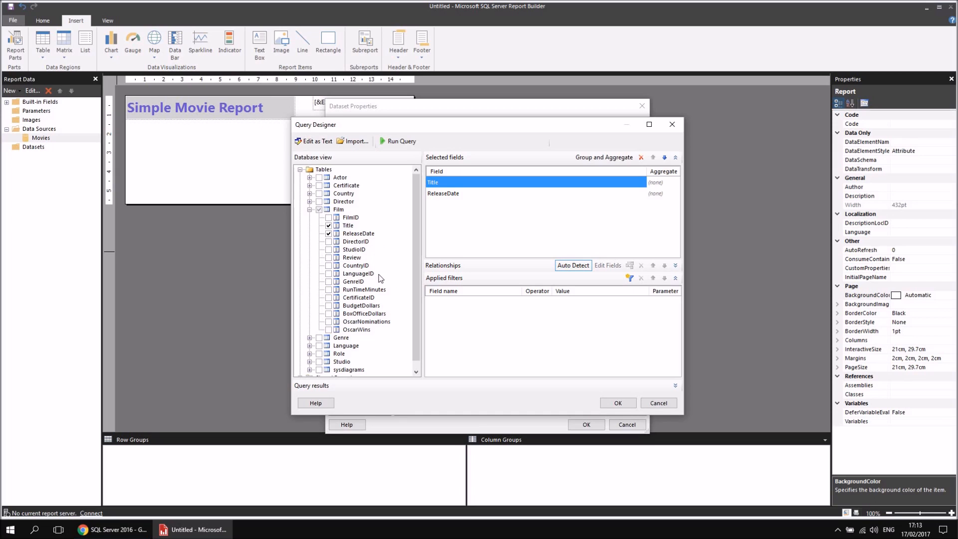
{"action": "left_click", "coordinate": [328, 290]}
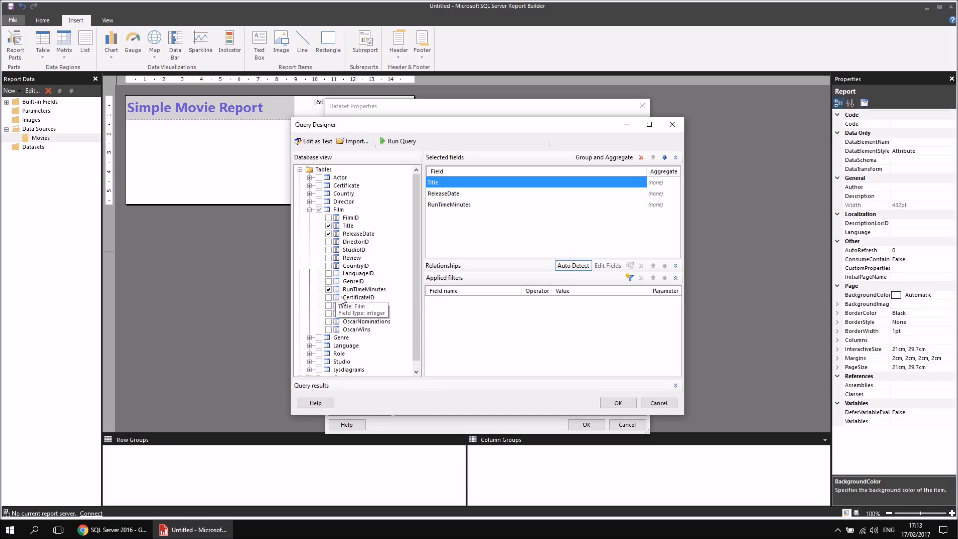
{"action": "left_click", "coordinate": [329, 330]}
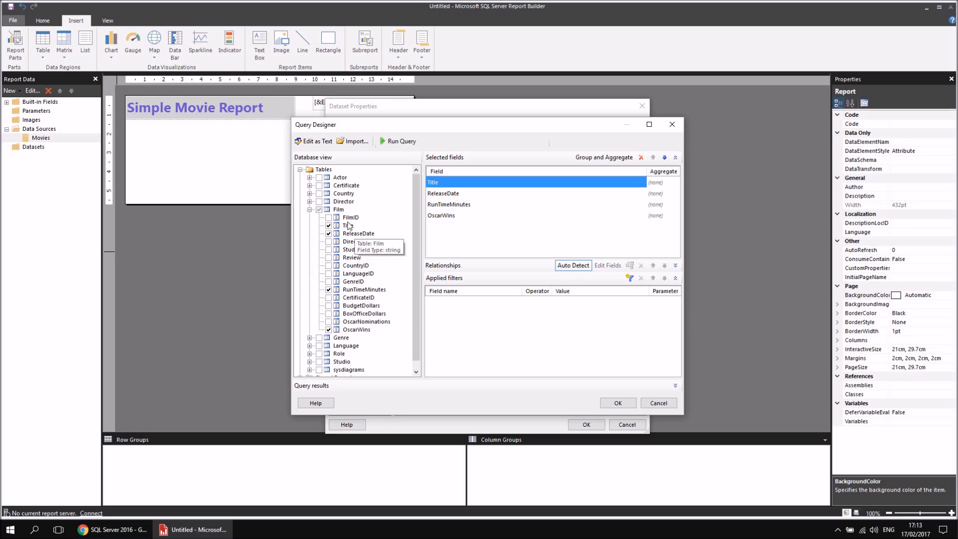
Add the FullName and DoB fields of the Director table to the query.
{"action": "left_click", "coordinate": [310, 202]}
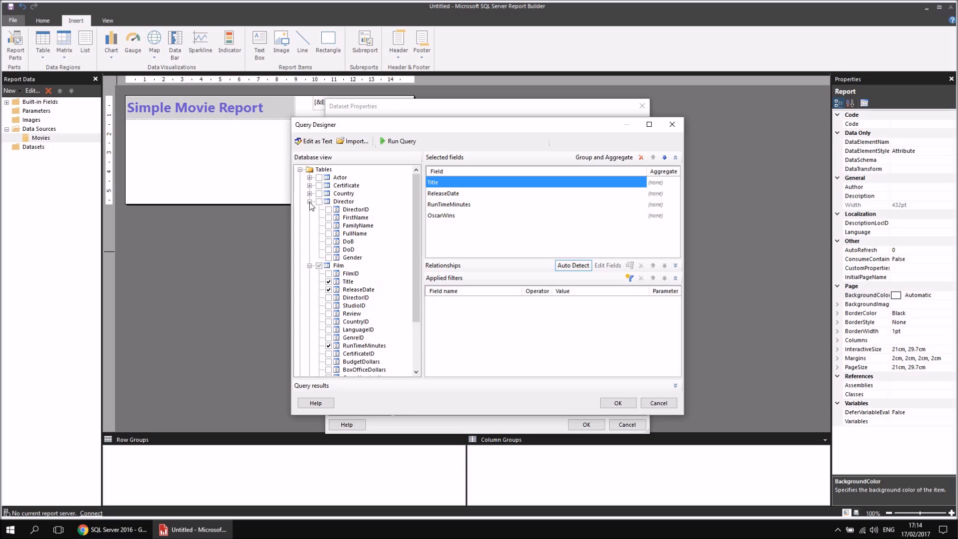
{"action": "left_click", "coordinate": [329, 234]}
{"action": "left_click", "coordinate": [329, 241]}
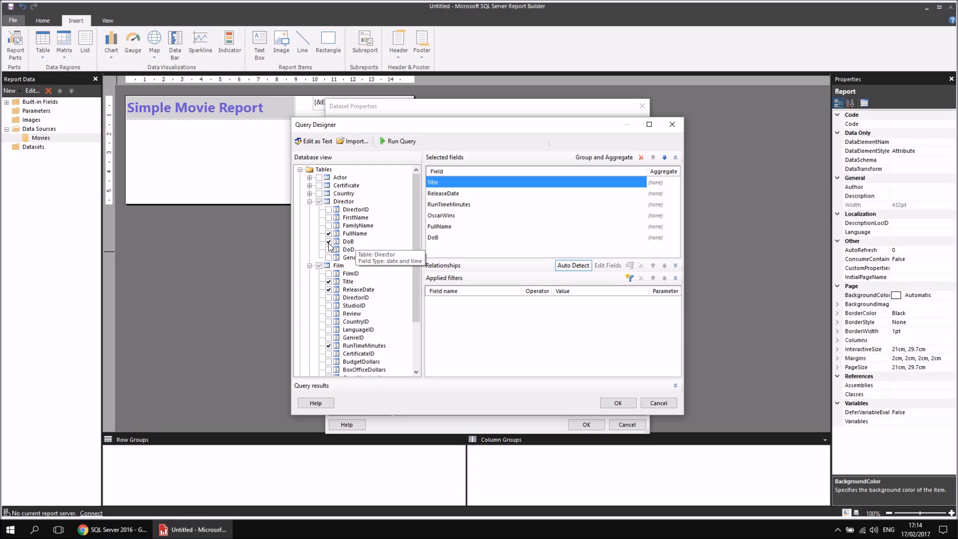
Run the query to preview its rows, and accept the query and the MoviesAndDirectors dataset.
{"action": "left_click", "coordinate": [392, 143]}
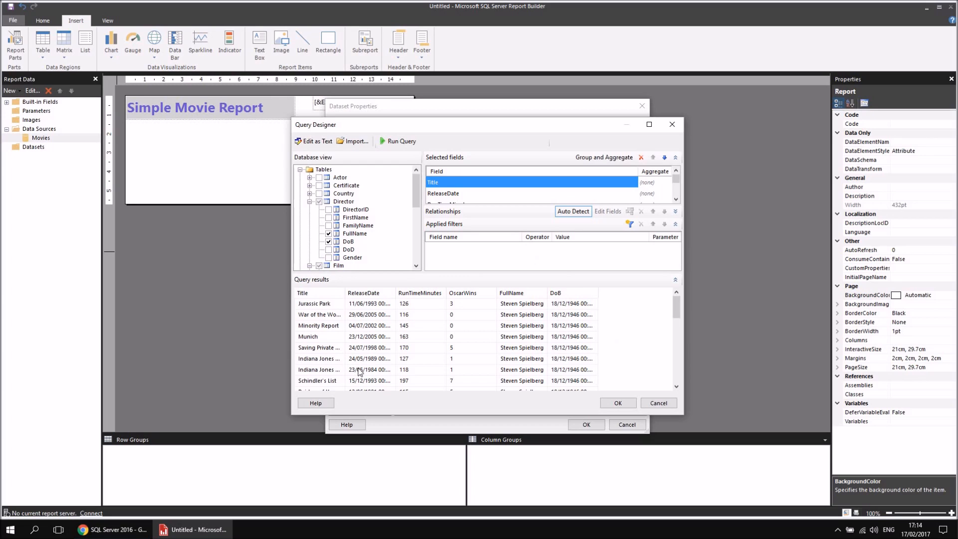
{"action": "left_click", "coordinate": [617, 404]}
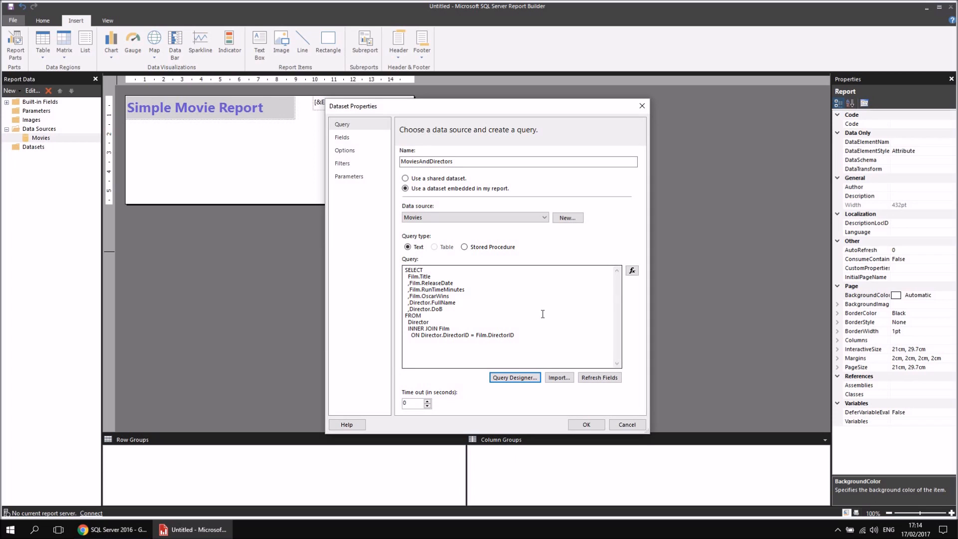
{"action": "left_click", "coordinate": [582, 423]}
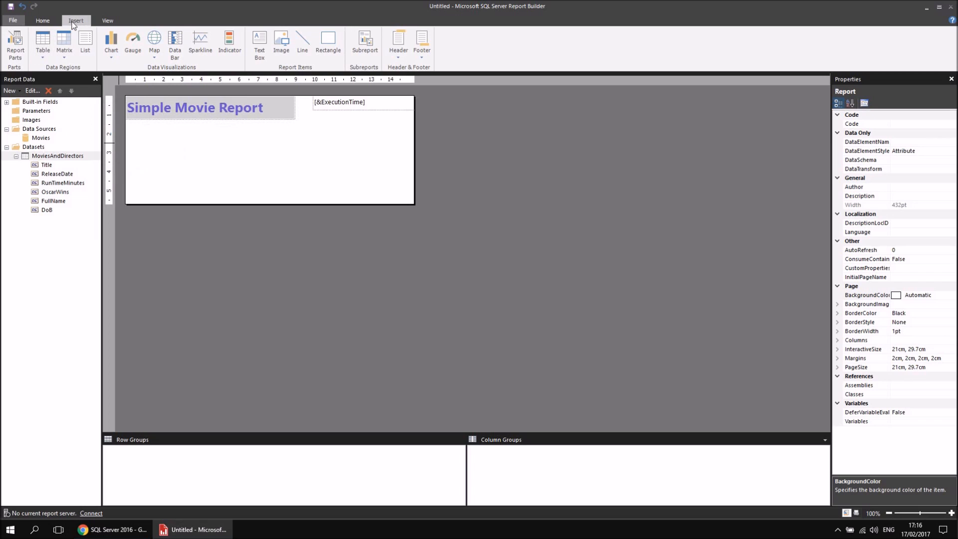
Insert a table into the report body just below the report title.
{"action": "right_click", "coordinate": [127, 130]}
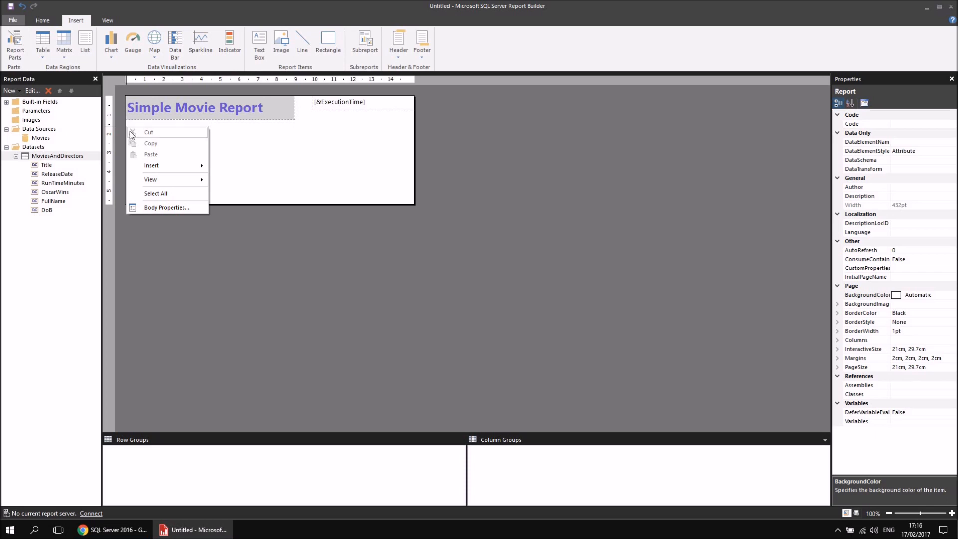
{"action": "mouse_move", "coordinate": [197, 165]}
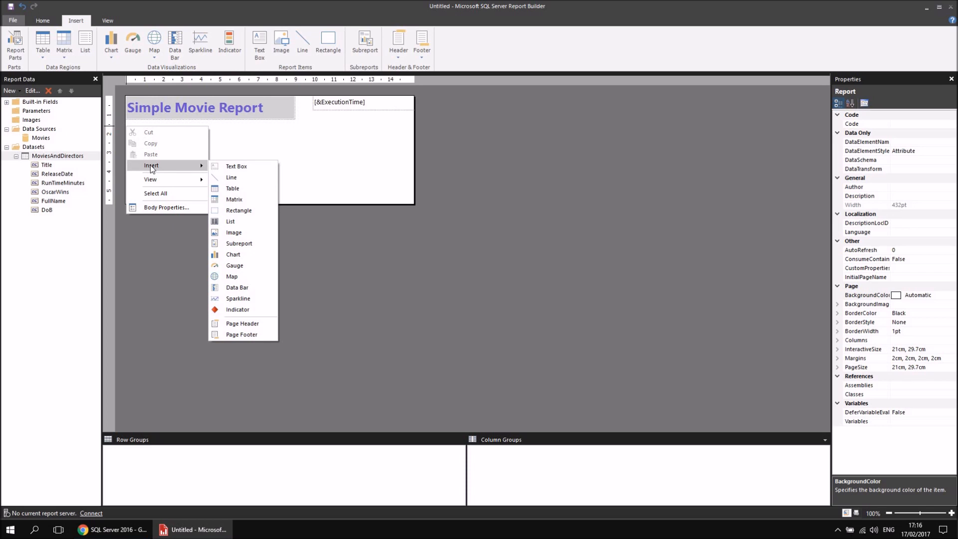
{"action": "left_click", "coordinate": [237, 188]}
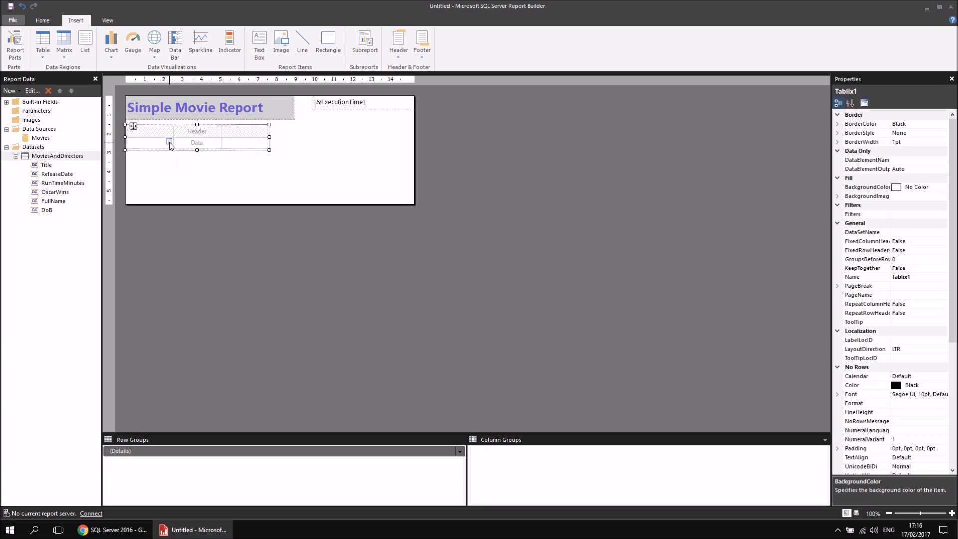
Assign the Title field to the table's first data cell and open that column's header text for editing.
{"action": "left_click", "coordinate": [169, 141]}
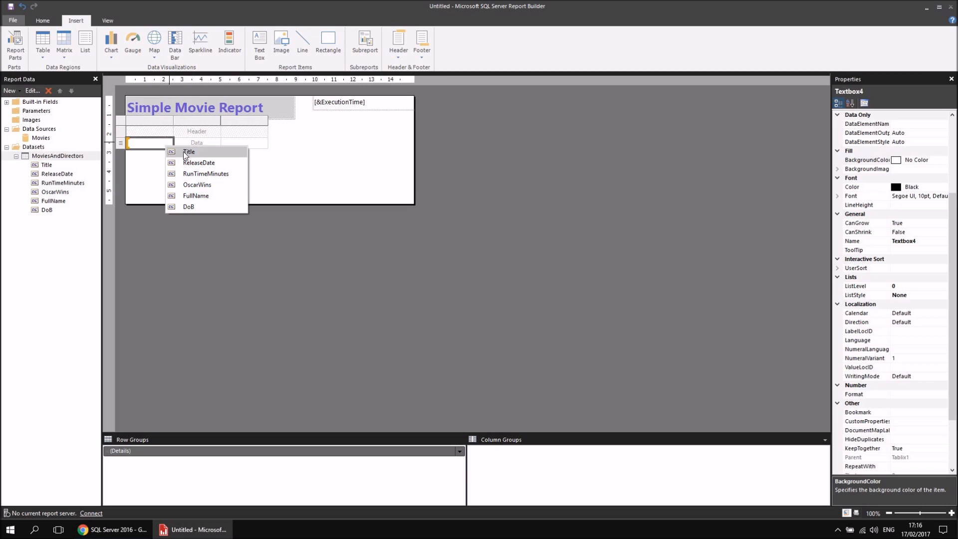
{"action": "left_click", "coordinate": [188, 152]}
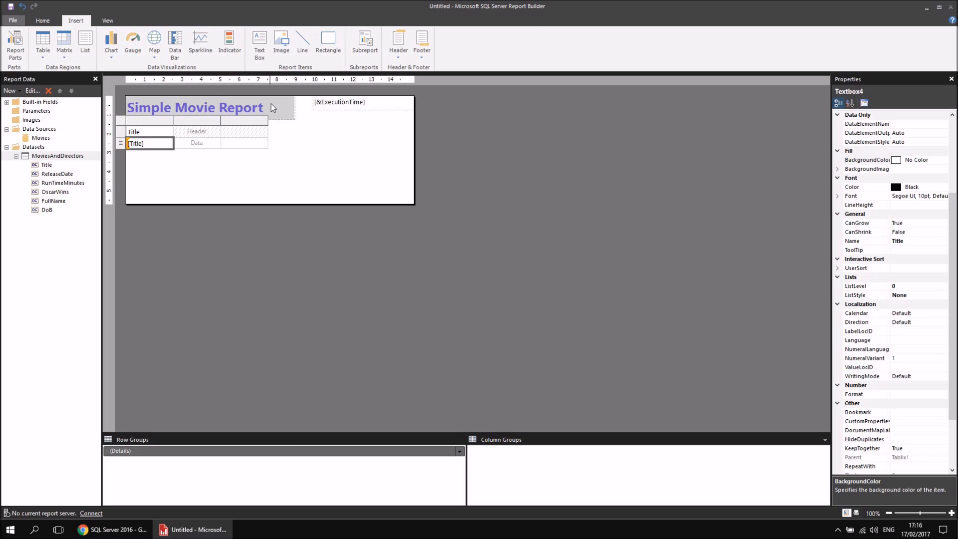
{"action": "double_click", "coordinate": [139, 131]}
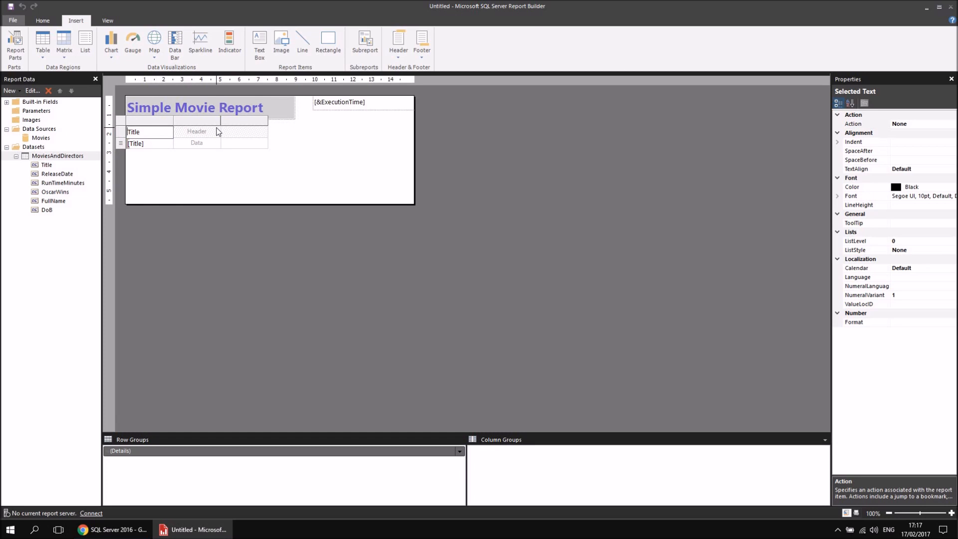
Change the first column's header to "Movie Title" and assign the ReleaseDate field to the second column's data cell.
{"action": "type", "text": "Movie"}
{"action": "mouse_move", "coordinate": [194, 147]}
{"action": "left_click", "coordinate": [217, 143]}
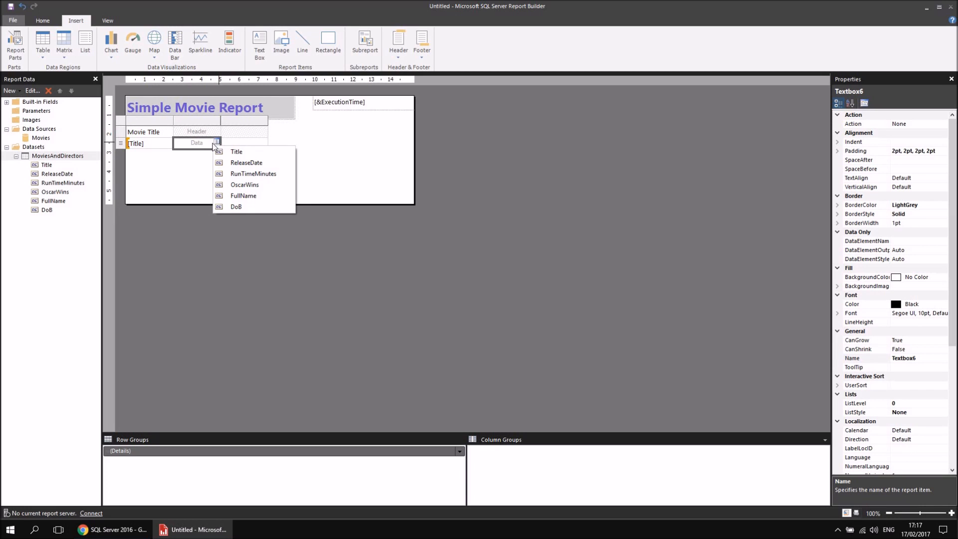
{"action": "left_click", "coordinate": [238, 164]}
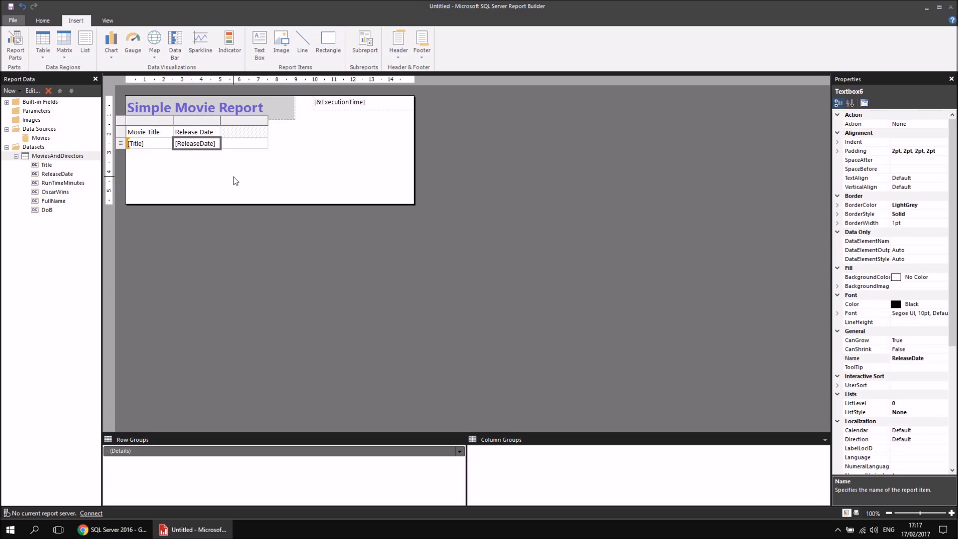
Add the RunTimeMinutes field from the MoviesAndDirectors dataset to the table's empty third column.
{"action": "mouse_move", "coordinate": [244, 147]}
{"action": "mouse_move", "coordinate": [34, 183]}
{"action": "left_mouse_down"}
{"action": "mouse_move", "coordinate": [199, 161]}
{"action": "mouse_move", "coordinate": [236, 143]}
{"action": "left_mouse_up"}
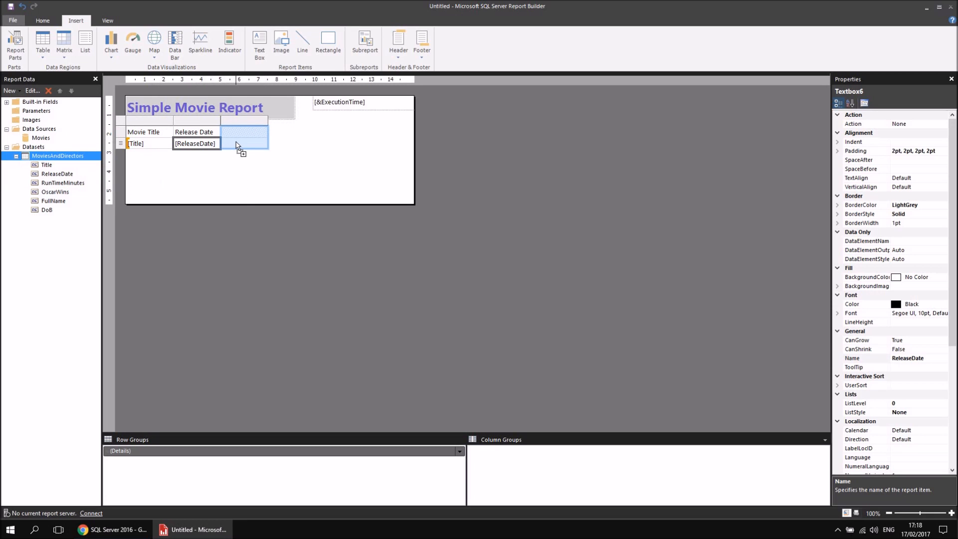
{"action": "left_click_drag", "start_coordinate": [236, 144], "coordinate": [237, 145]}
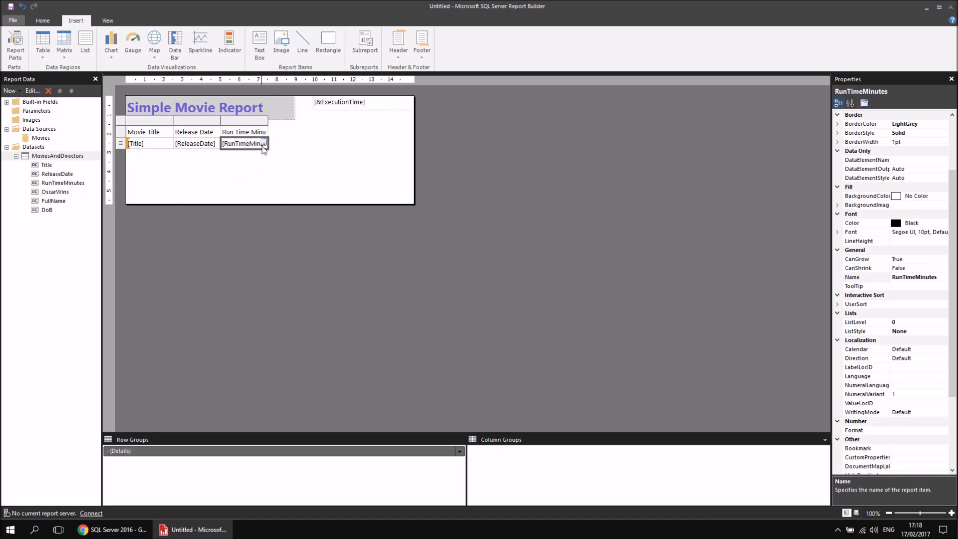
Extend the table after the run time column with new columns for the OscarWins, FullName and DoB fields.
{"action": "right_click", "coordinate": [256, 124]}
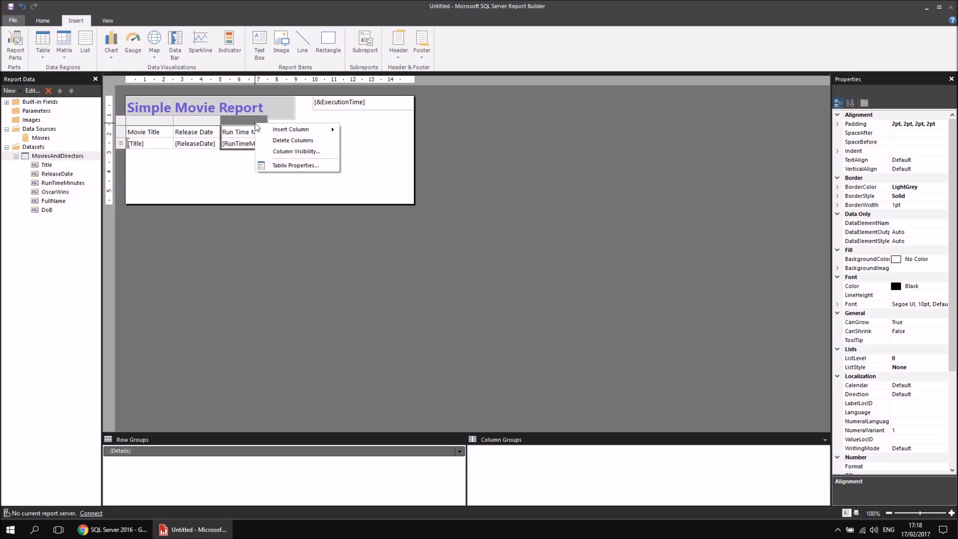
{"action": "mouse_move", "coordinate": [271, 133]}
{"action": "left_click", "coordinate": [365, 142]}
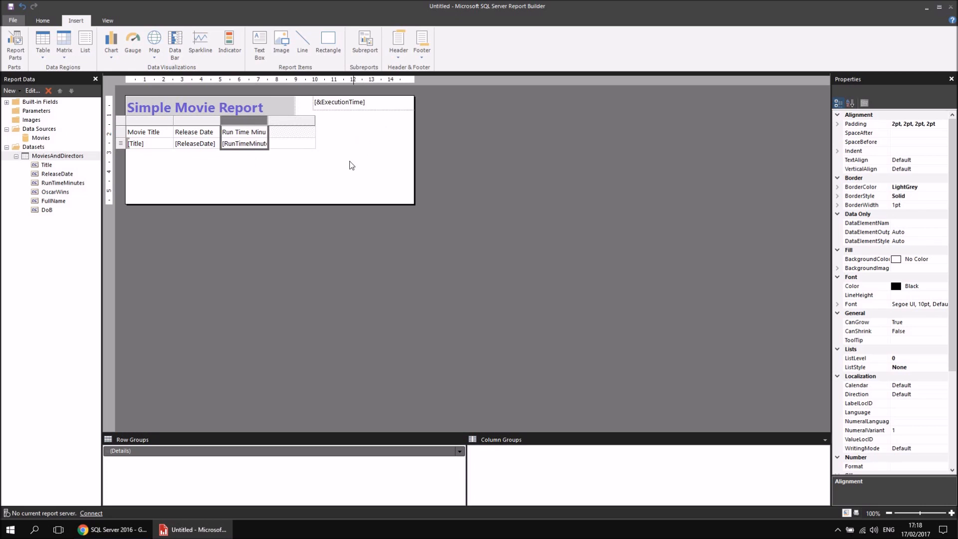
{"action": "left_click", "coordinate": [312, 142]}
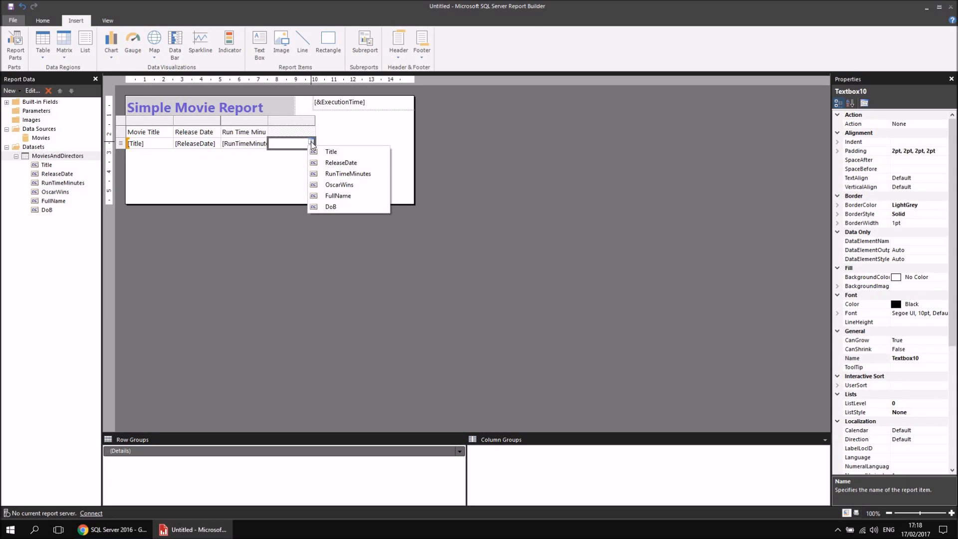
{"action": "left_click", "coordinate": [332, 185]}
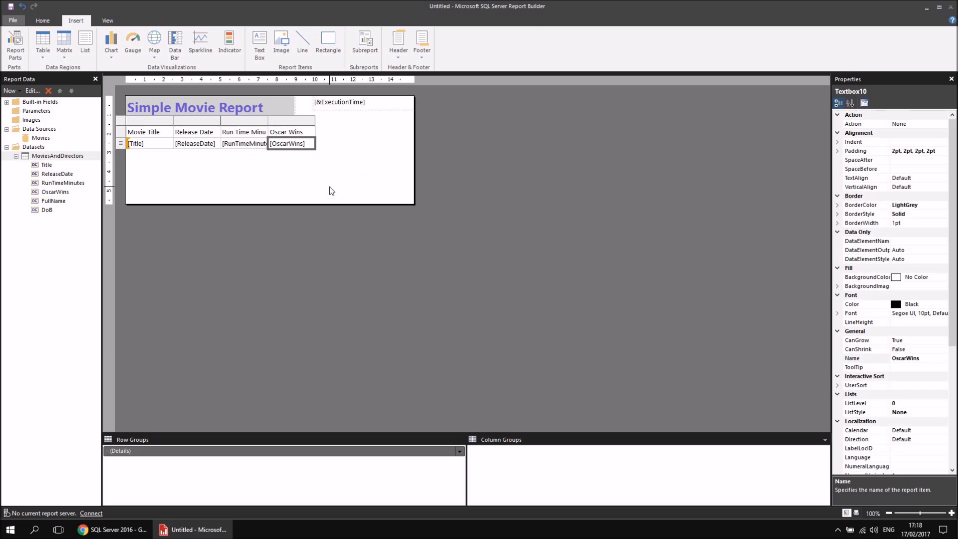
{"action": "left_click_drag", "start_coordinate": [41, 201], "coordinate": [309, 141]}
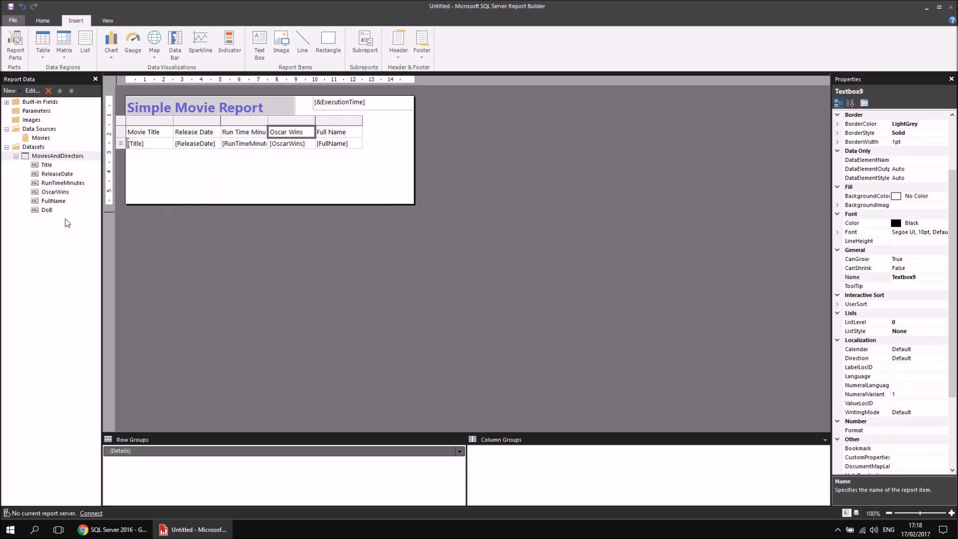
{"action": "left_click_drag", "start_coordinate": [43, 210], "coordinate": [361, 144]}
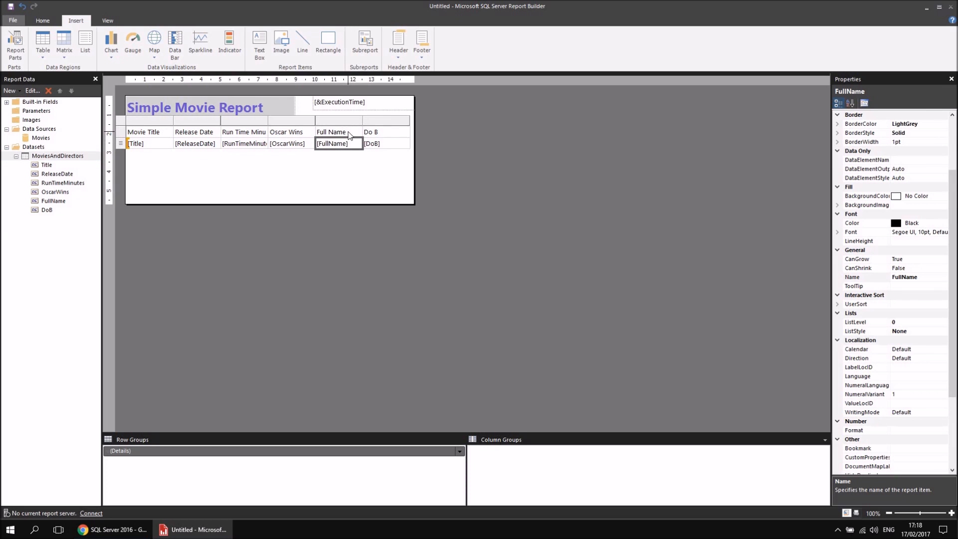
Replace the header text of the FullName column with "Director".
{"action": "double_click", "coordinate": [348, 132]}
{"action": "left_click_drag", "start_coordinate": [350, 132], "coordinate": [316, 132]}
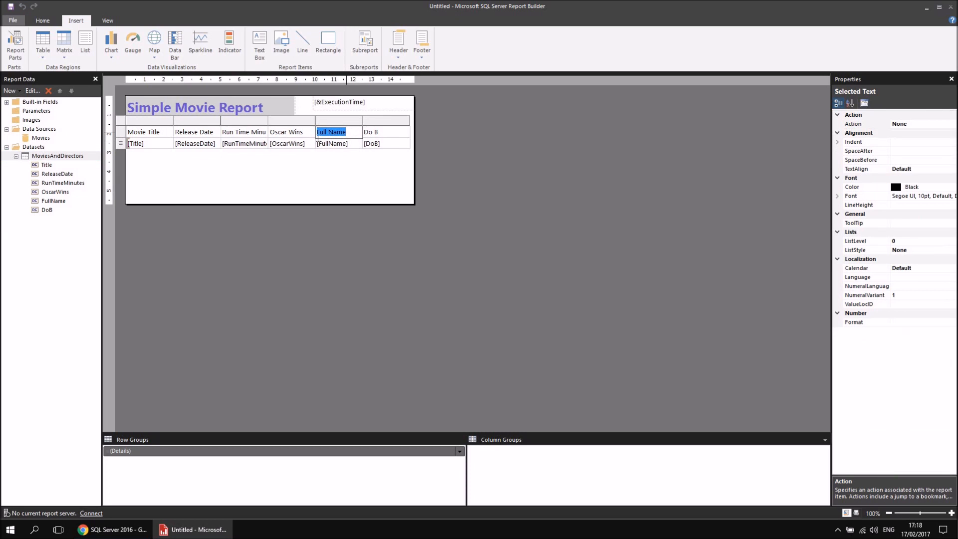
{"action": "type", "text": "Director"}
{"action": "left_click", "coordinate": [366, 169]}
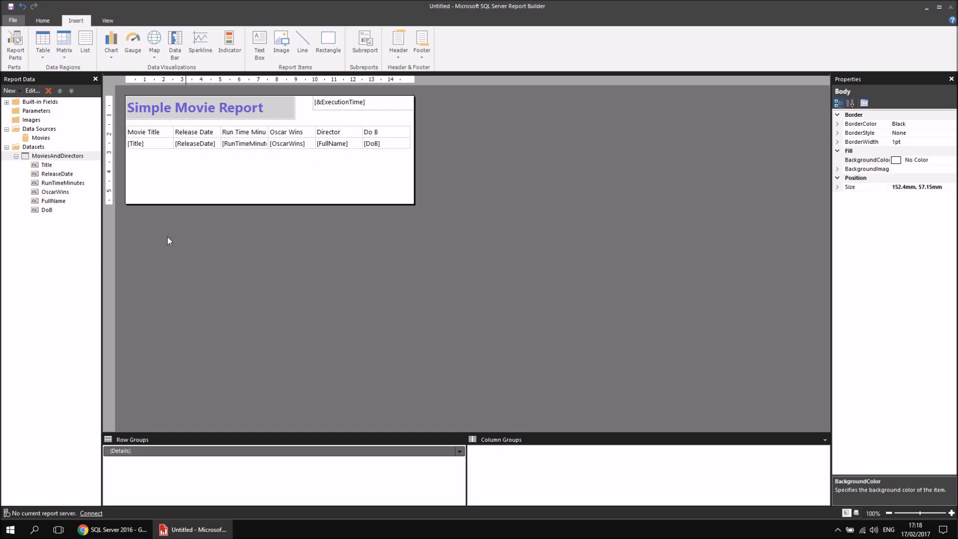
Change the header text of the DoB column to "Date of Birth".
{"action": "left_click_drag", "start_coordinate": [47, 210], "coordinate": [355, 142]}
{"action": "left_click", "coordinate": [378, 133]}
{"action": "left_click_drag", "start_coordinate": [378, 133], "coordinate": [367, 133]}
{"action": "type", "text": "ate of Birth"}
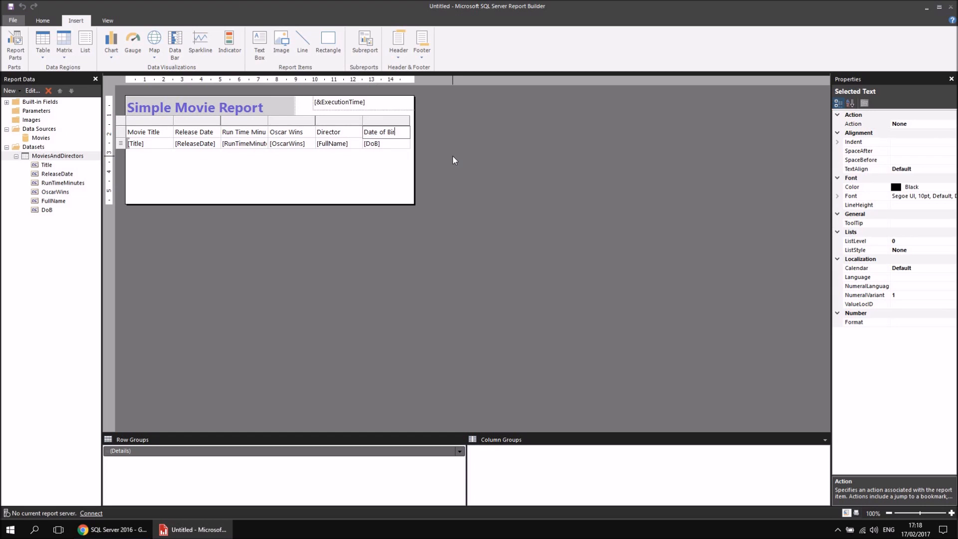
{"action": "left_click", "coordinate": [352, 173]}
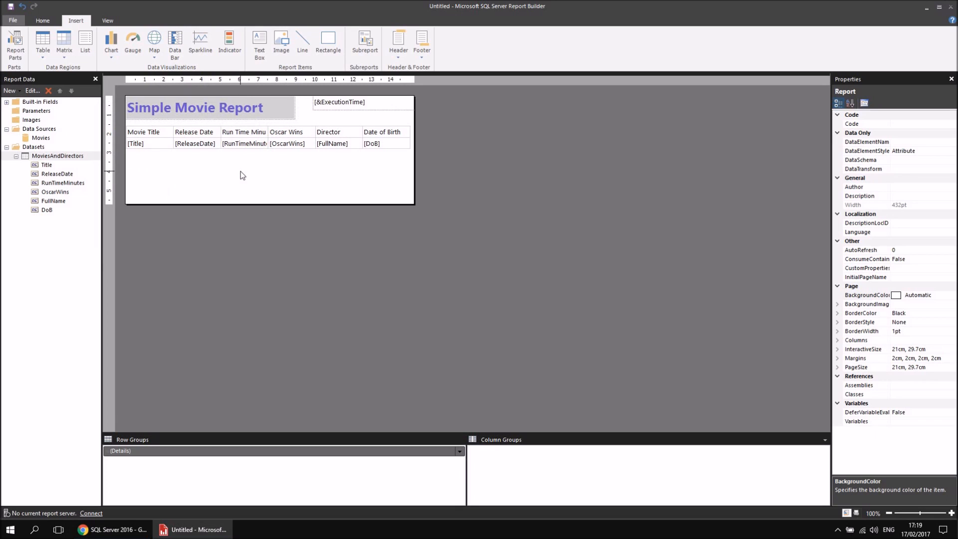
Run the report to preview the movie table with its data.
{"action": "left_click", "coordinate": [152, 143]}
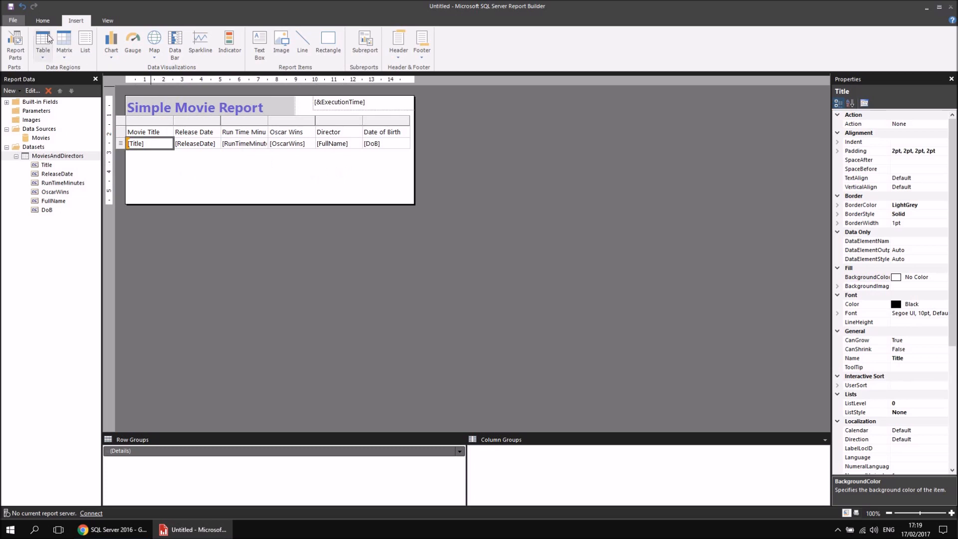
{"action": "left_click", "coordinate": [44, 20]}
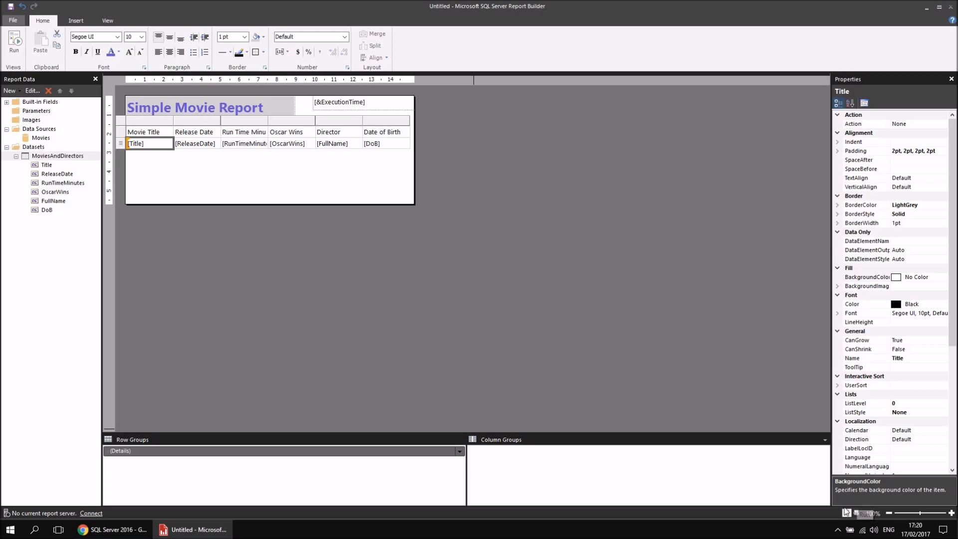
{"action": "left_click", "coordinate": [15, 42]}
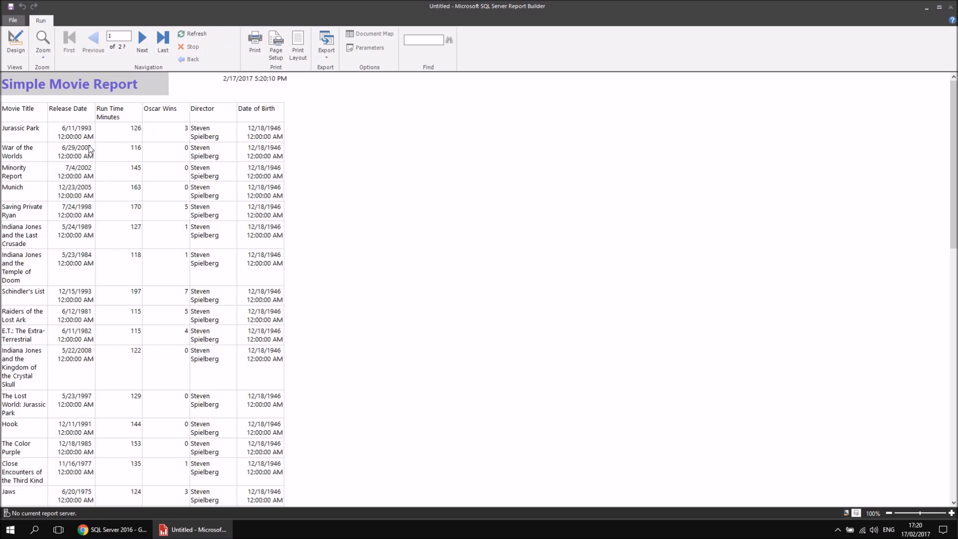
Page forward through the report preview, jump to its last page and return to the first page.
{"action": "left_click", "coordinate": [144, 40]}
{"action": "left_click", "coordinate": [144, 40]}
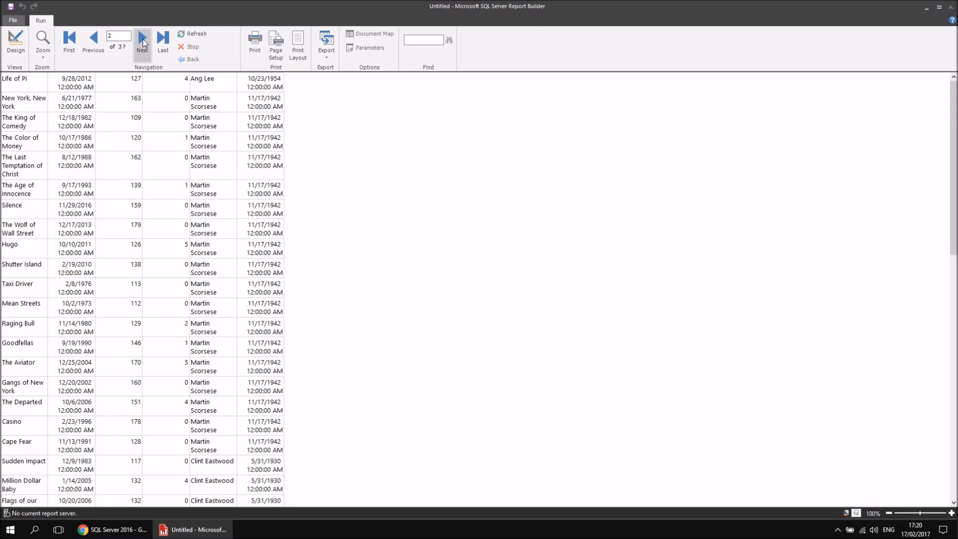
{"action": "left_click", "coordinate": [144, 40]}
{"action": "left_click", "coordinate": [144, 40]}
{"action": "left_click", "coordinate": [144, 40]}
{"action": "left_click", "coordinate": [144, 40]}
{"action": "left_click", "coordinate": [144, 40]}
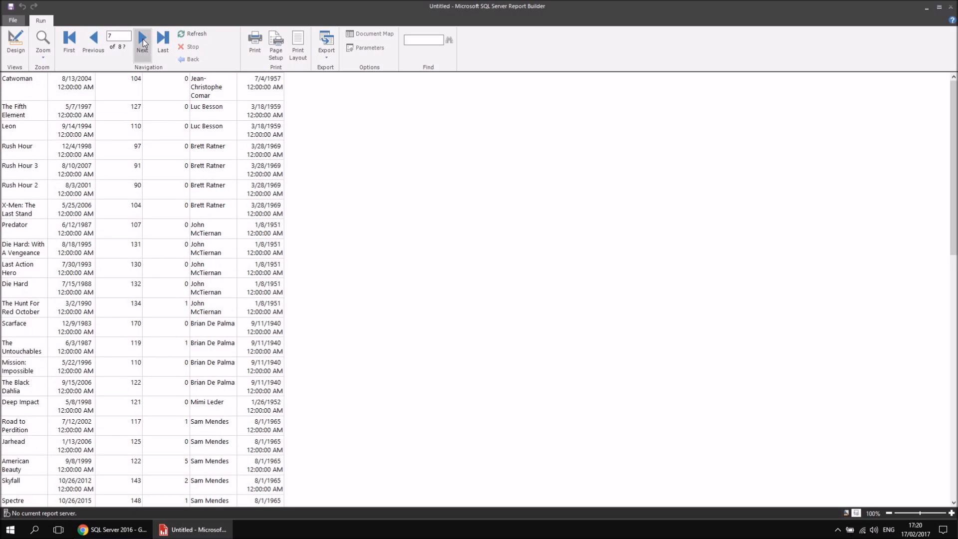
{"action": "left_click", "coordinate": [144, 40]}
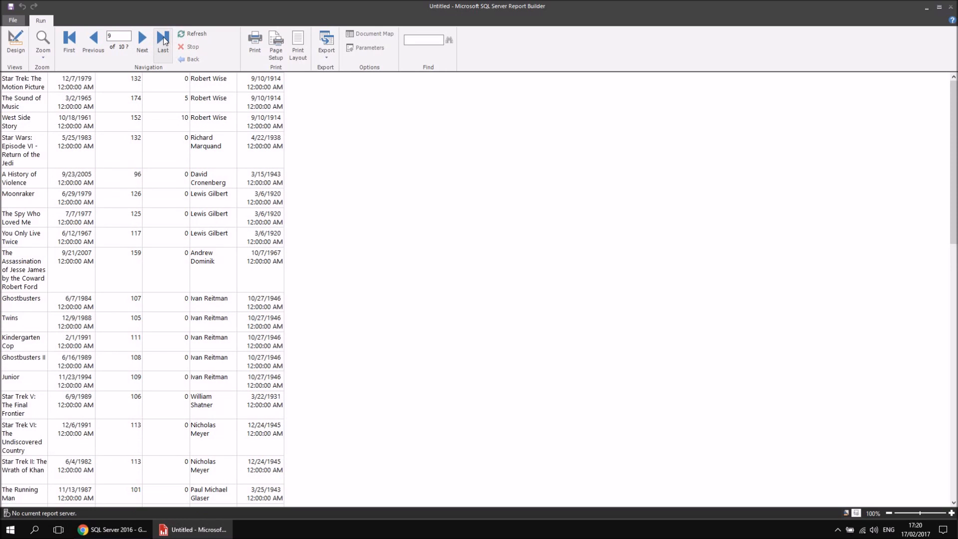
{"action": "left_click", "coordinate": [163, 38]}
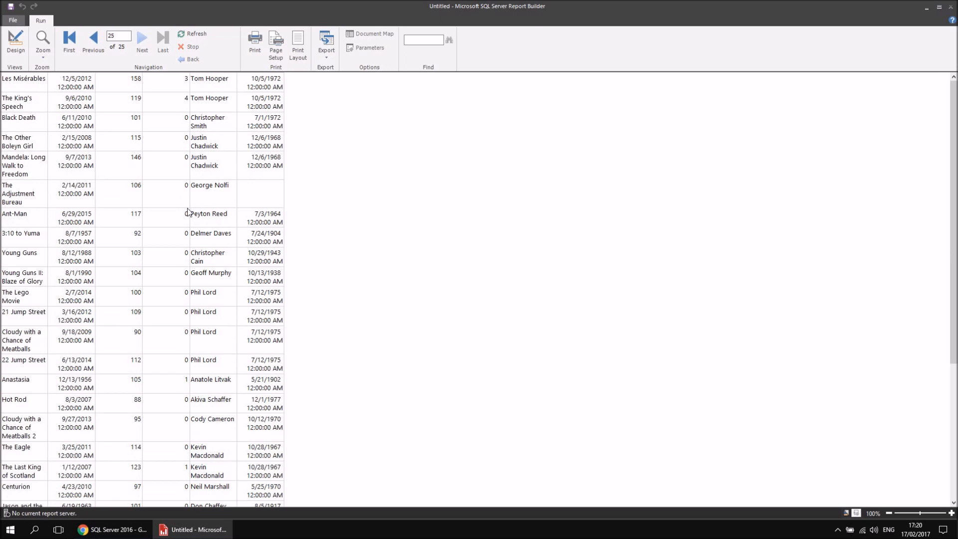
{"action": "left_click", "coordinate": [70, 40]}
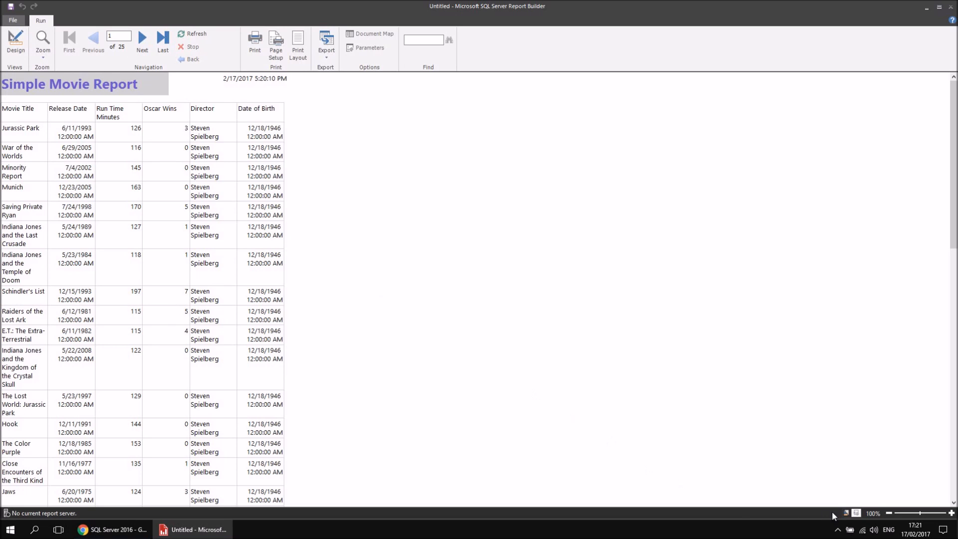
Return to the report design, widen the Movie Title column to about 7.7 cm and preview the report.
{"action": "left_click", "coordinate": [846, 514]}
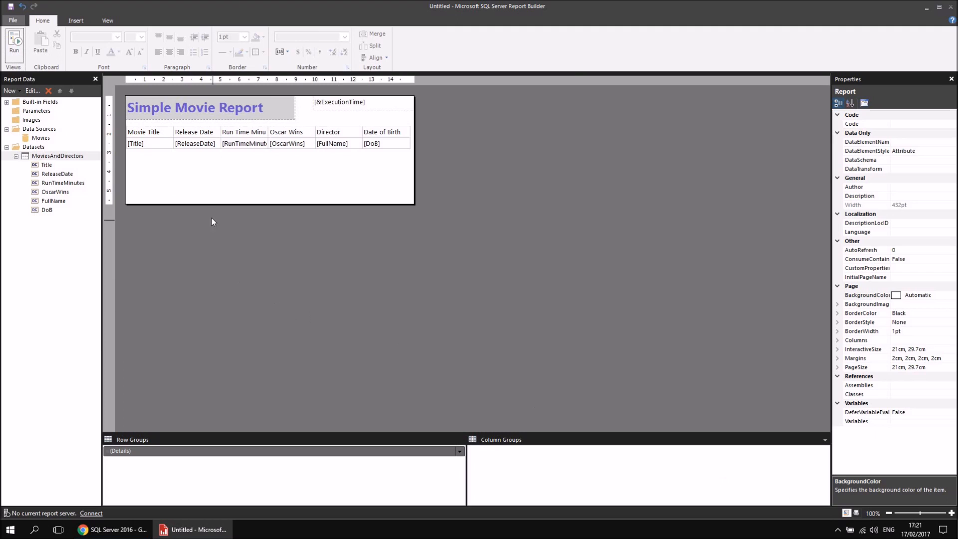
{"action": "left_click", "coordinate": [153, 145]}
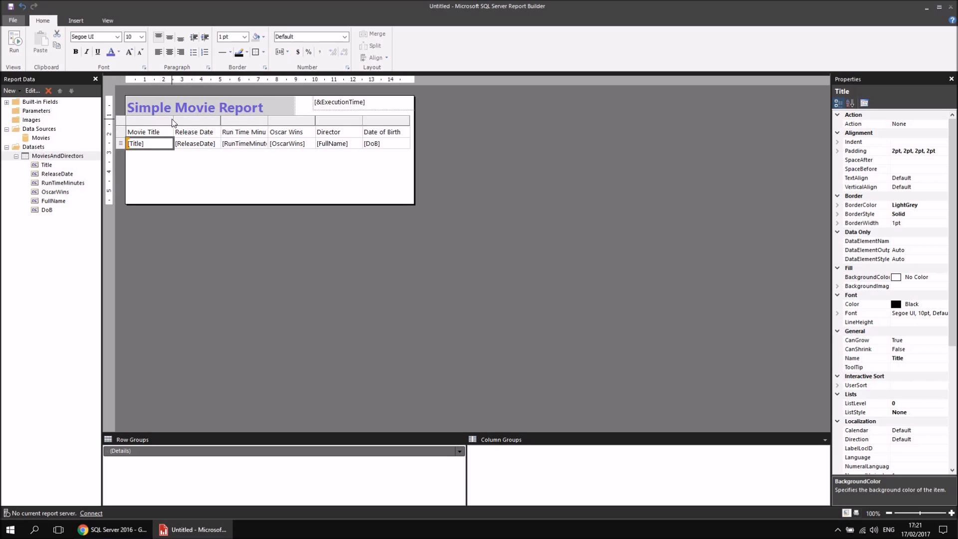
{"action": "left_click_drag", "start_coordinate": [173, 120], "coordinate": [246, 120]}
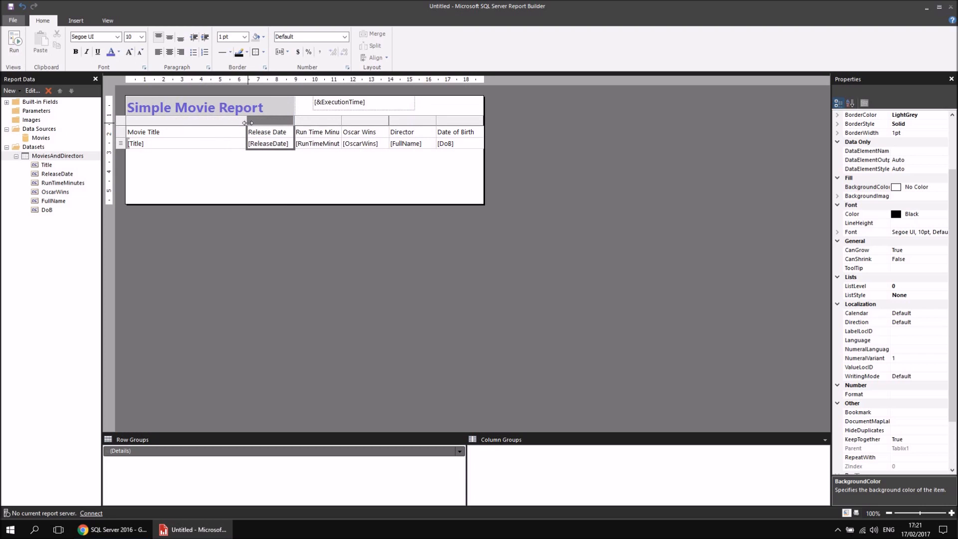
{"action": "left_click", "coordinate": [245, 120]}
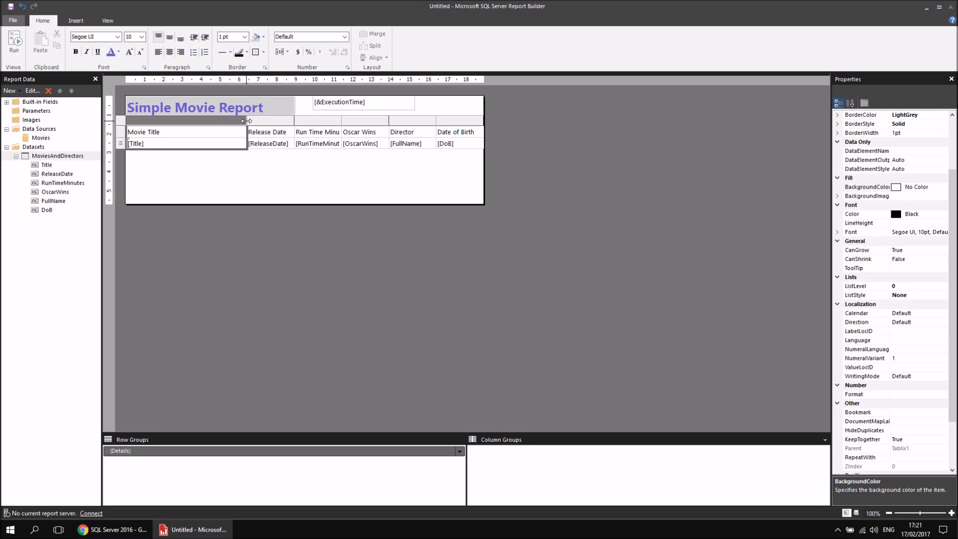
{"action": "left_click_drag", "start_coordinate": [246, 120], "coordinate": [272, 119]}
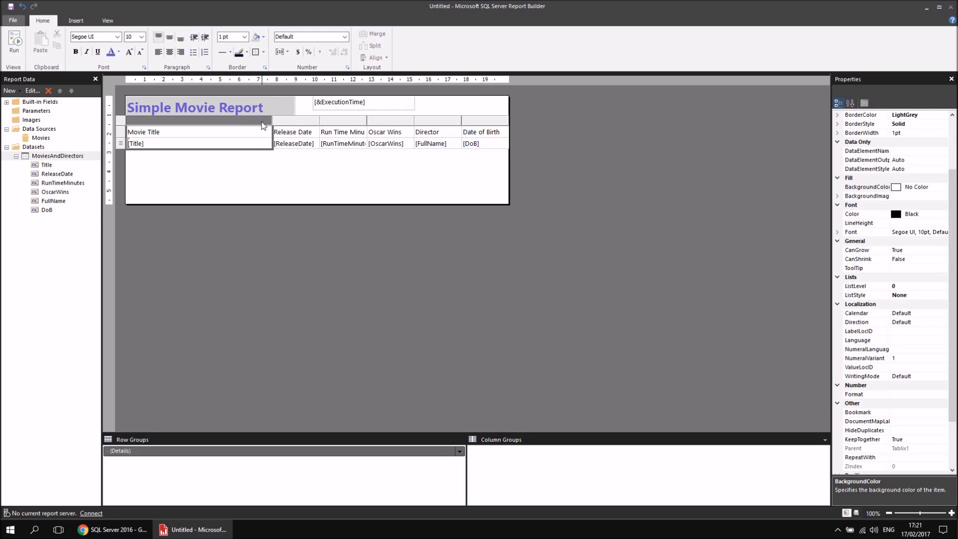
{"action": "left_click", "coordinate": [16, 44]}
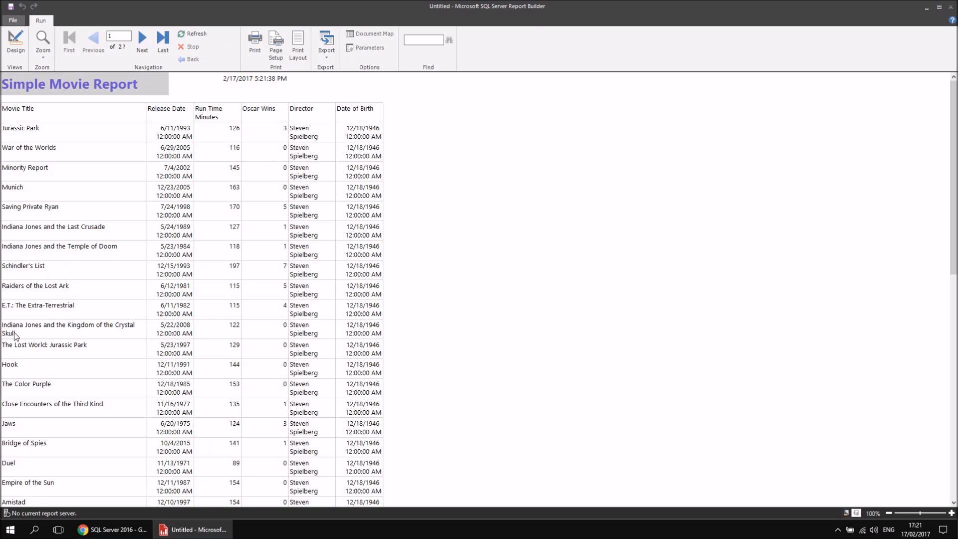
Back in the design, widen the Movie Title column further to about 10 cm and run the report again.
{"action": "left_click", "coordinate": [15, 44]}
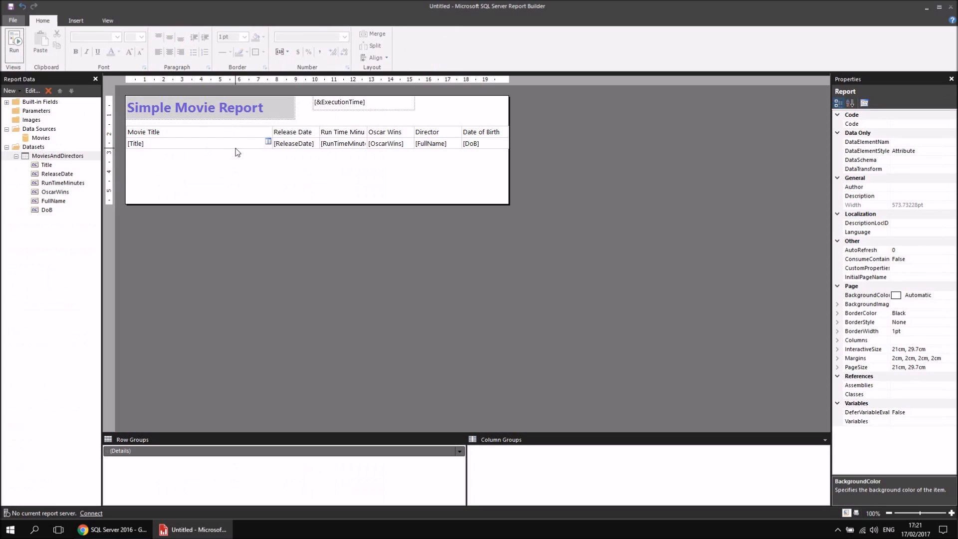
{"action": "left_click", "coordinate": [249, 133]}
{"action": "left_click_drag", "start_coordinate": [272, 123], "coordinate": [317, 120]}
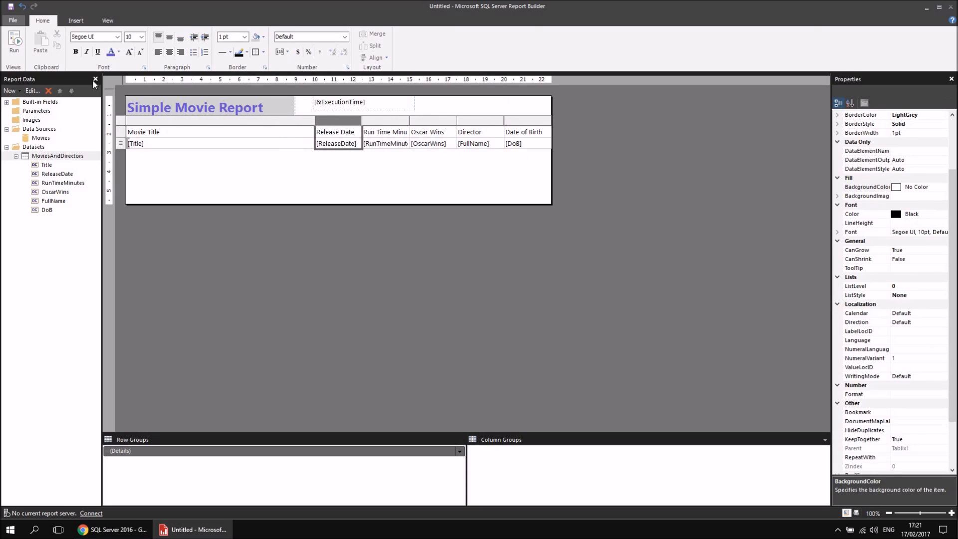
{"action": "left_click", "coordinate": [14, 42]}
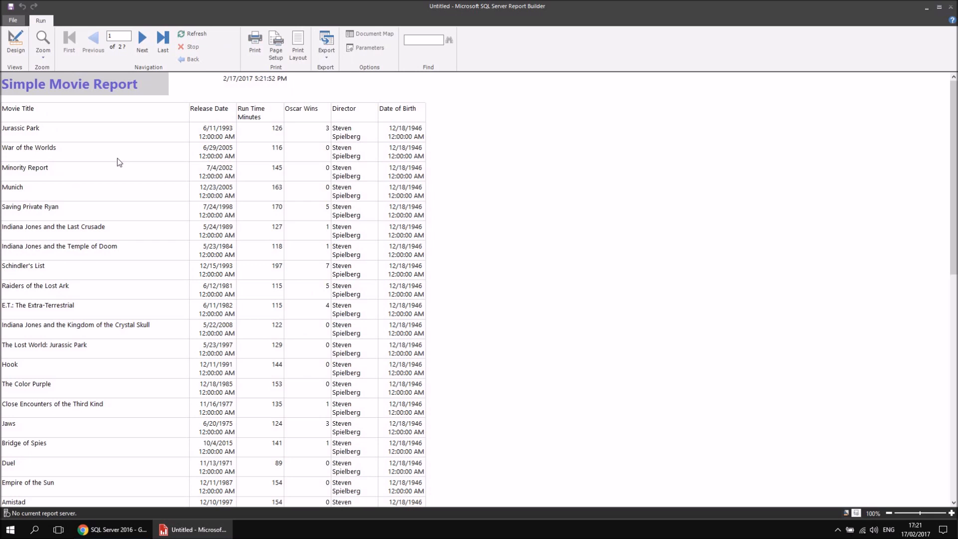
Return to the report design and format the ReleaseDate cell as a date of type 31/01/2000.
{"action": "left_click", "coordinate": [15, 42]}
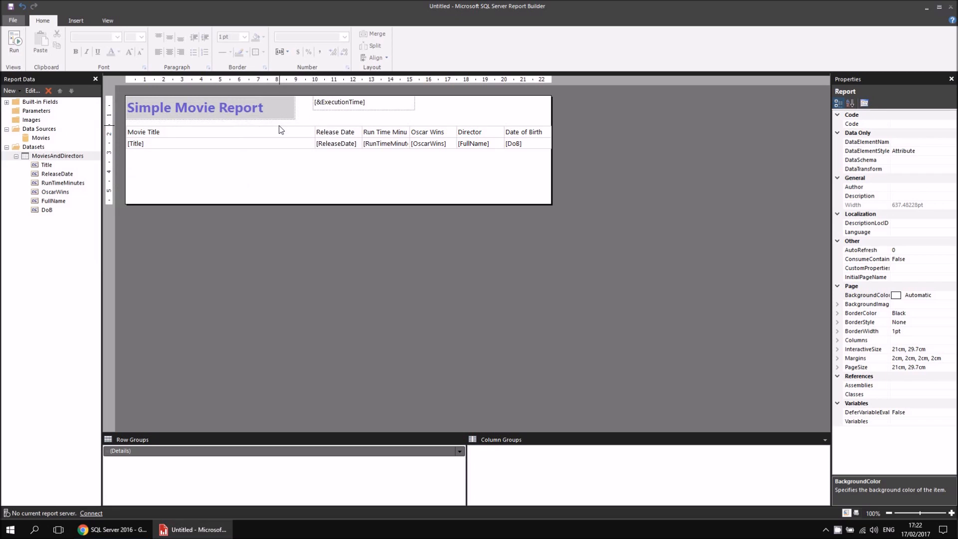
{"action": "right_click", "coordinate": [334, 146]}
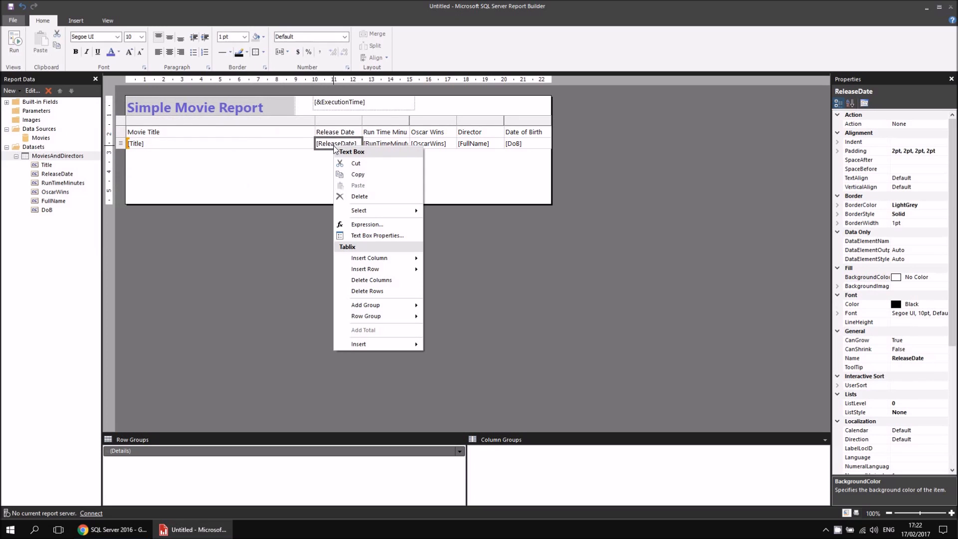
{"action": "left_click", "coordinate": [388, 237]}
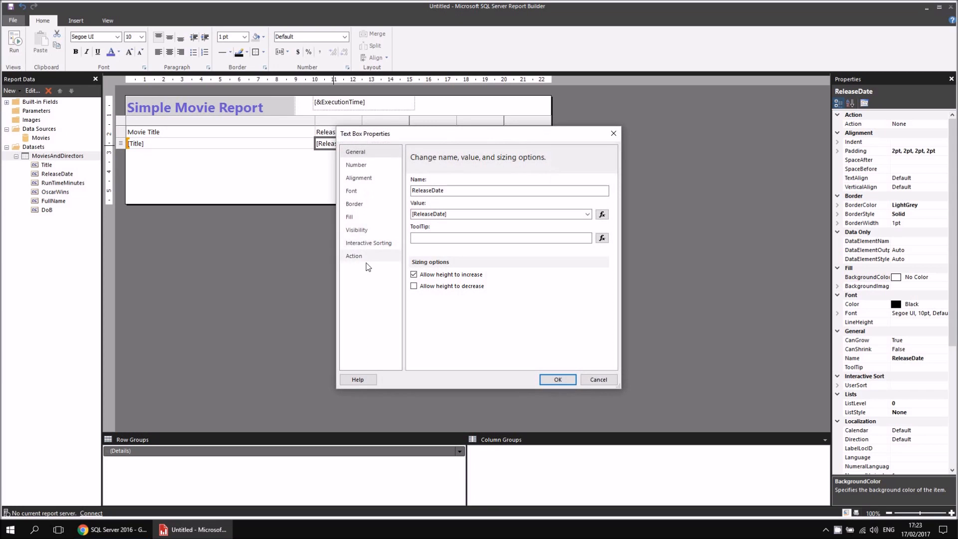
{"action": "left_click", "coordinate": [358, 166]}
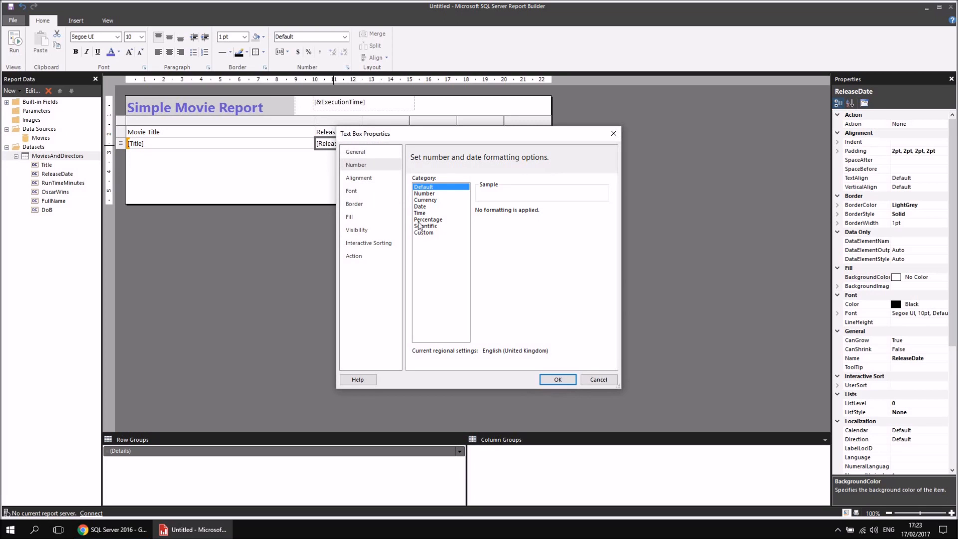
{"action": "left_click", "coordinate": [424, 208]}
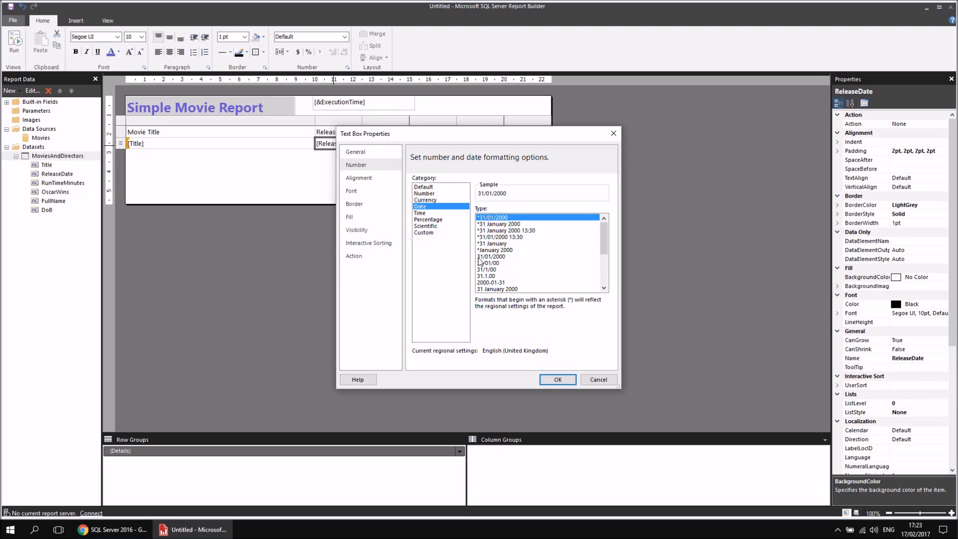
{"action": "left_click", "coordinate": [494, 257]}
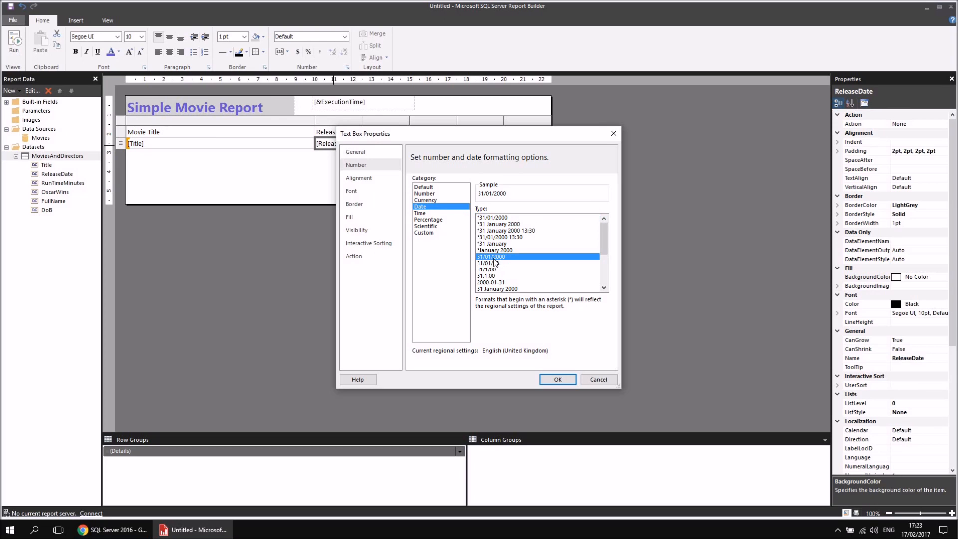
{"action": "left_click", "coordinate": [557, 380]}
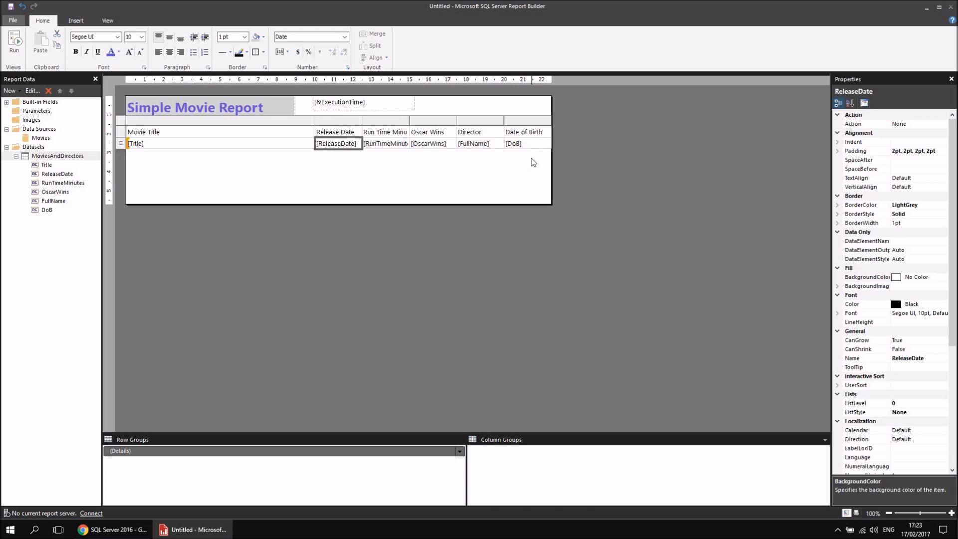
{"action": "left_click", "coordinate": [530, 147]}
{"action": "right_click", "coordinate": [530, 145]}
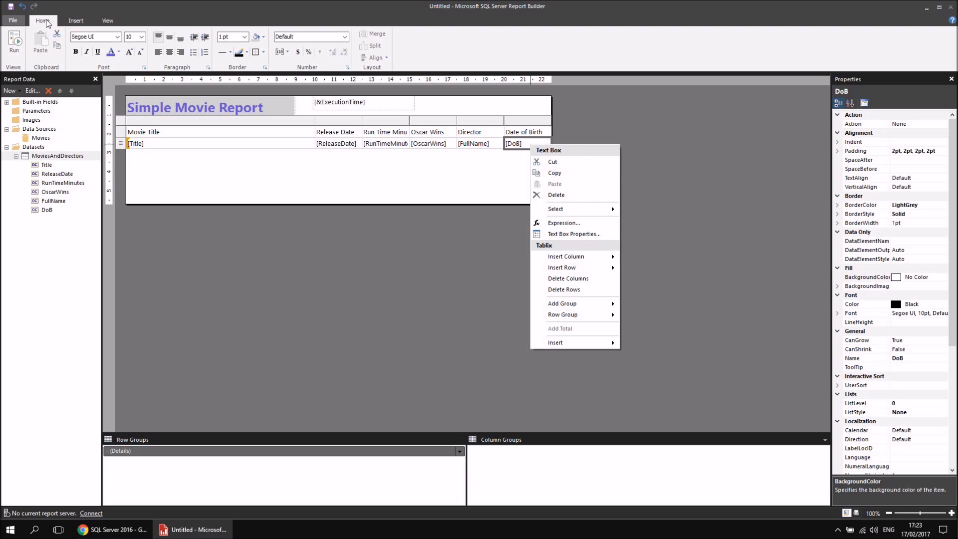
{"action": "left_click", "coordinate": [340, 68]}
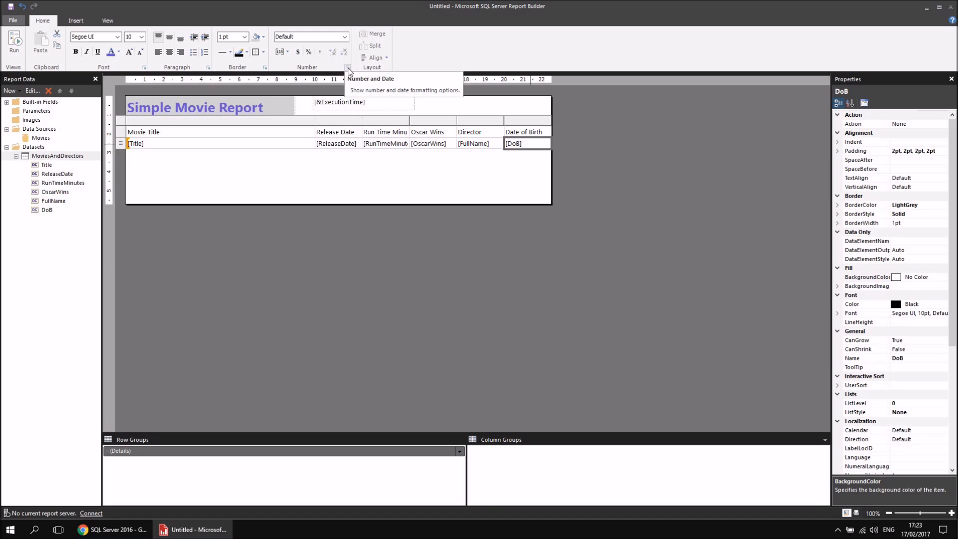
{"action": "left_click", "coordinate": [348, 68]}
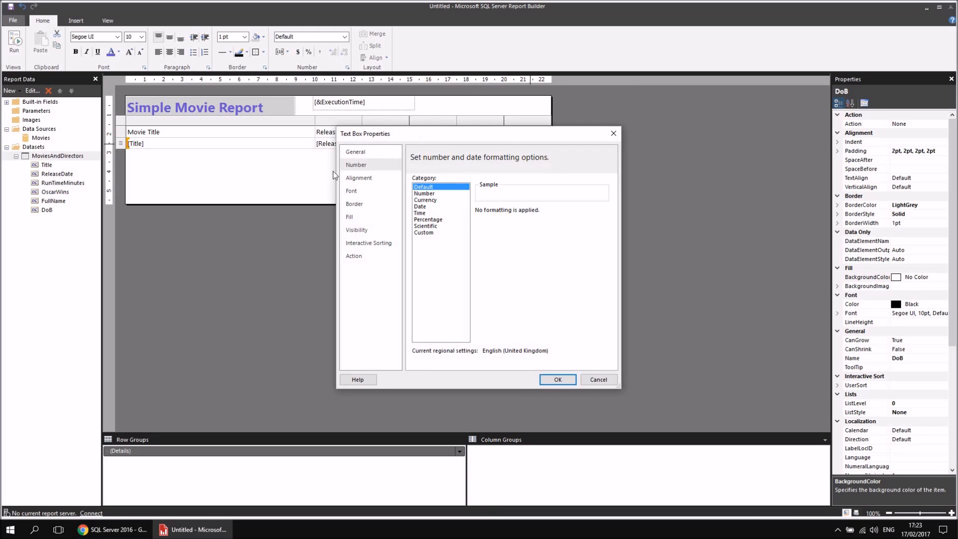
{"action": "left_click", "coordinate": [599, 379]}
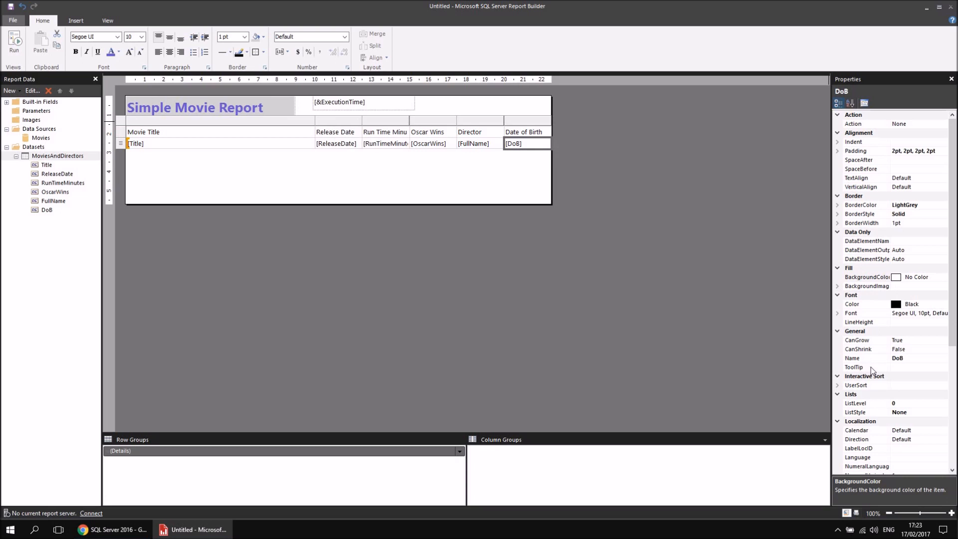
Examine the Format property of the DoB cell and of the ReleaseDate cell.
{"action": "left_click_drag", "start_coordinate": [953, 248], "coordinate": [955, 366]}
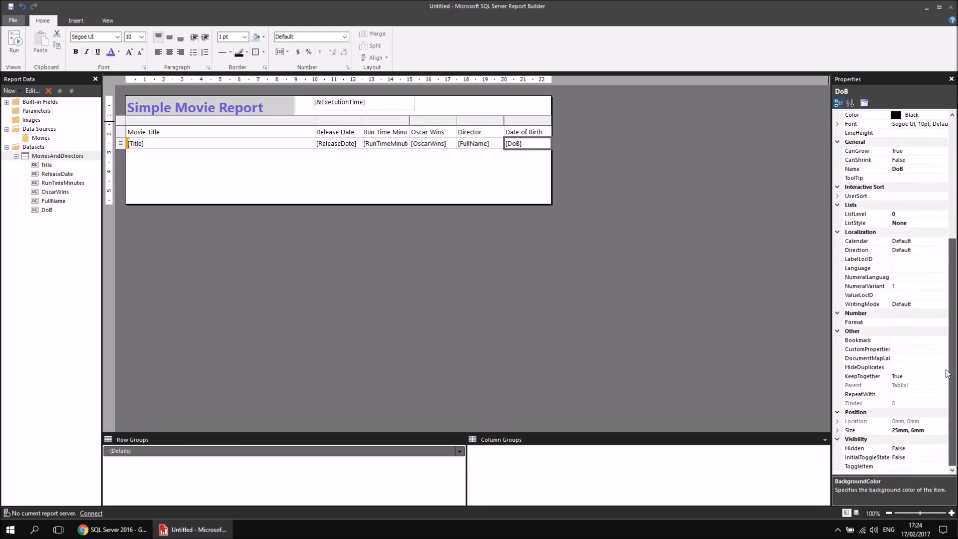
{"action": "left_click", "coordinate": [878, 322]}
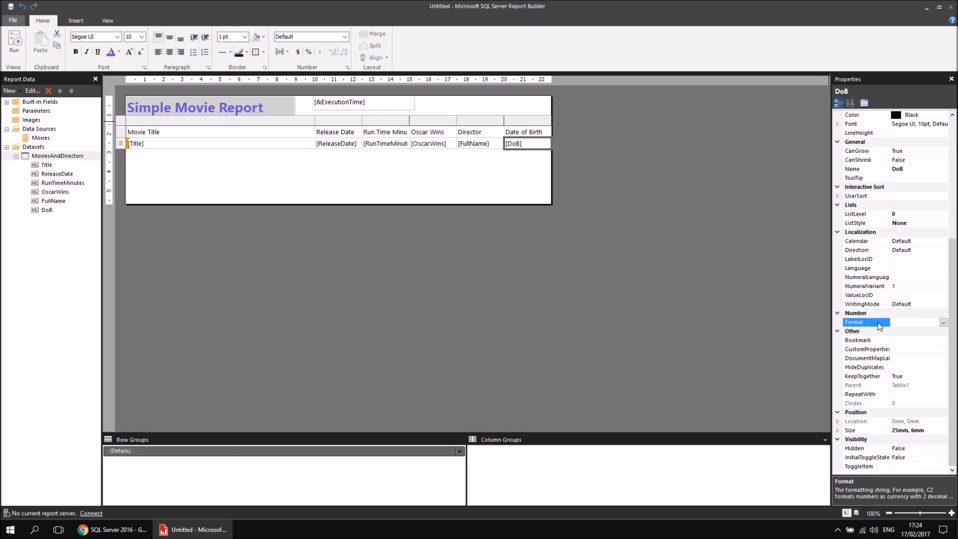
{"action": "left_click", "coordinate": [943, 322]}
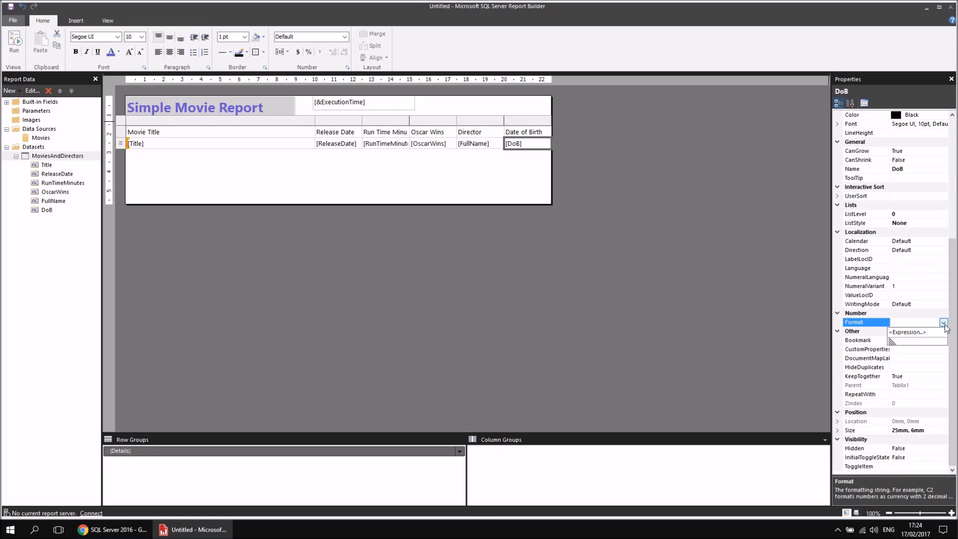
{"action": "left_click", "coordinate": [921, 322]}
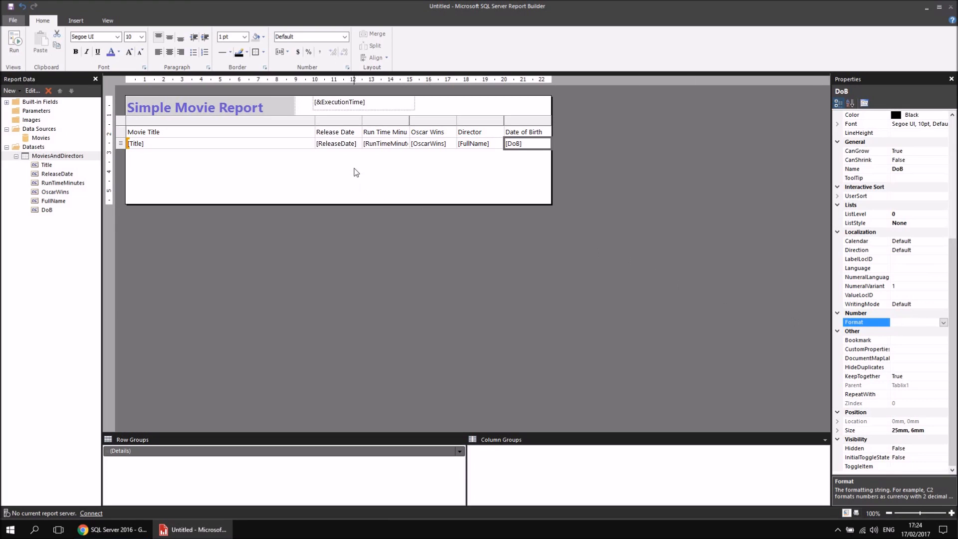
{"action": "left_click", "coordinate": [357, 150]}
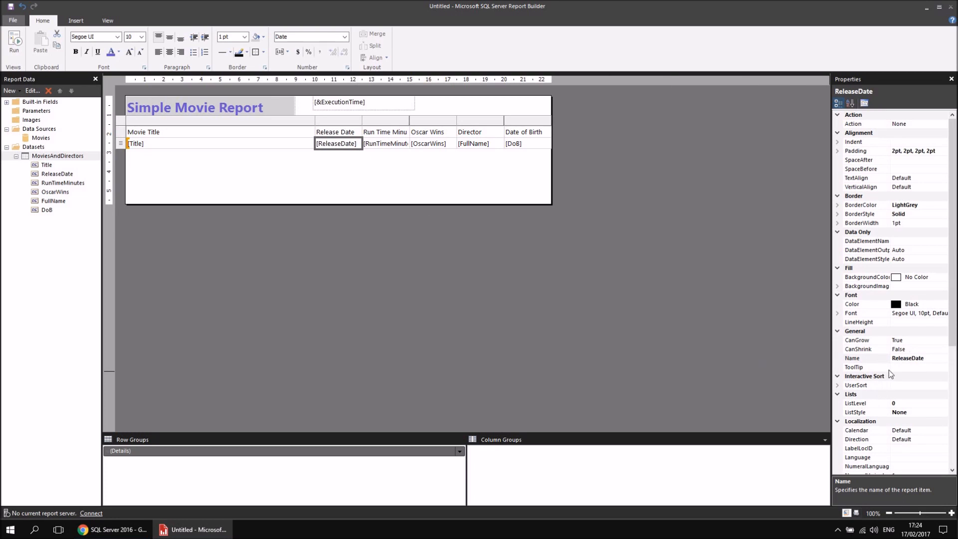
{"action": "left_click_drag", "start_coordinate": [952, 266], "coordinate": [953, 375]}
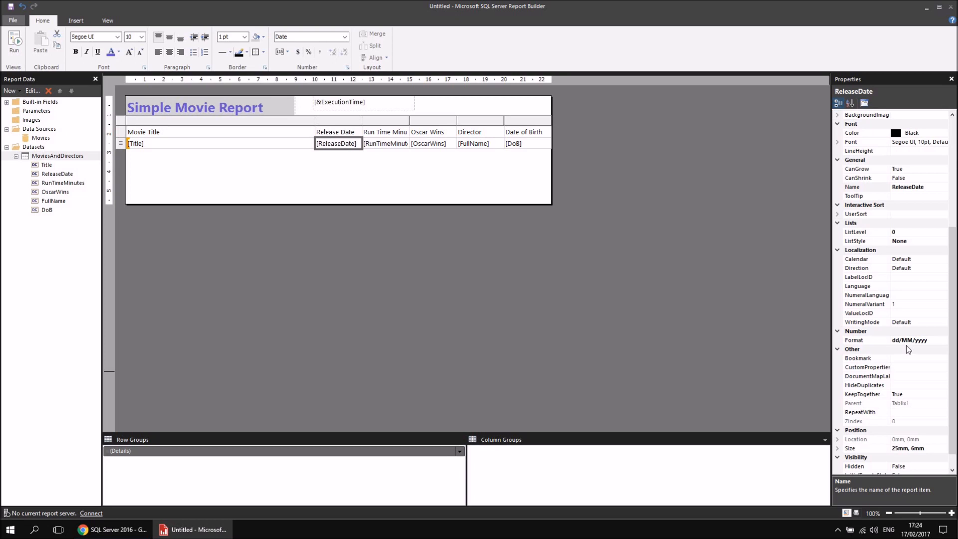
Format the DoB cell as a date of type 31/01/2000 in its text box properties.
{"action": "right_click", "coordinate": [531, 145]}
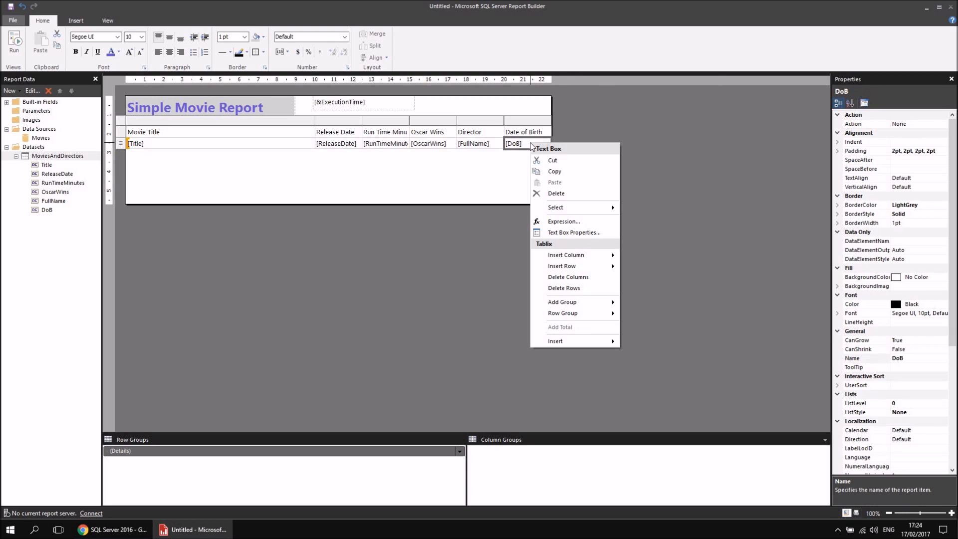
{"action": "left_click", "coordinate": [565, 233]}
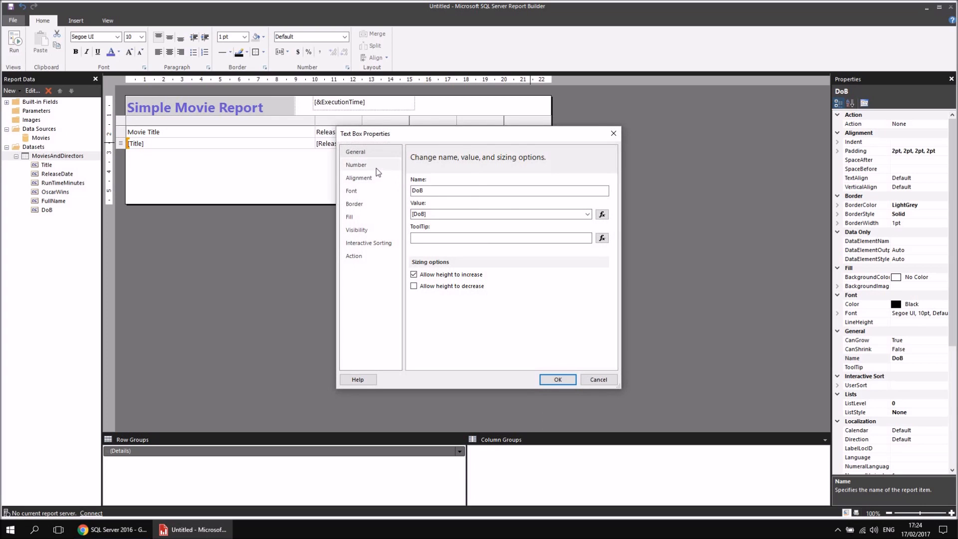
{"action": "left_click", "coordinate": [355, 165]}
{"action": "left_click", "coordinate": [420, 207]}
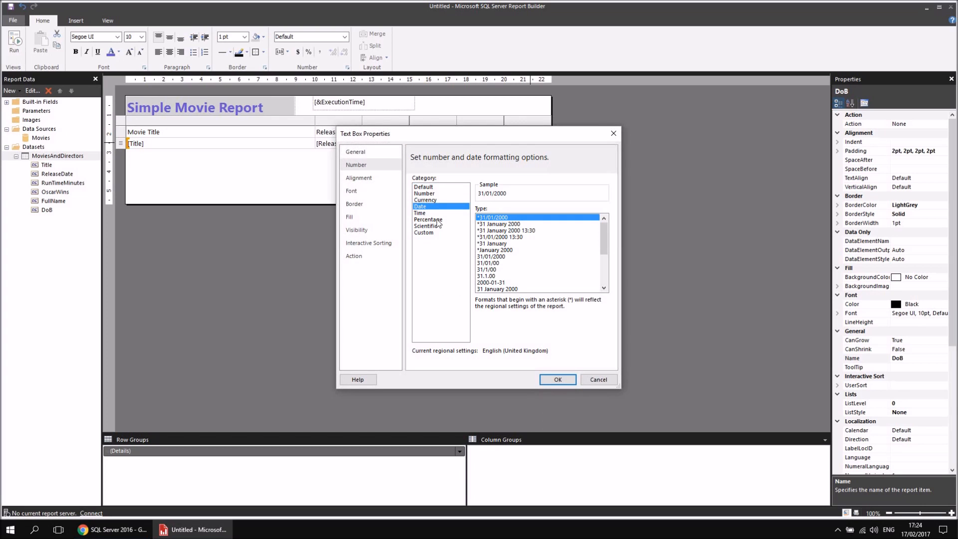
{"action": "left_click", "coordinate": [498, 257]}
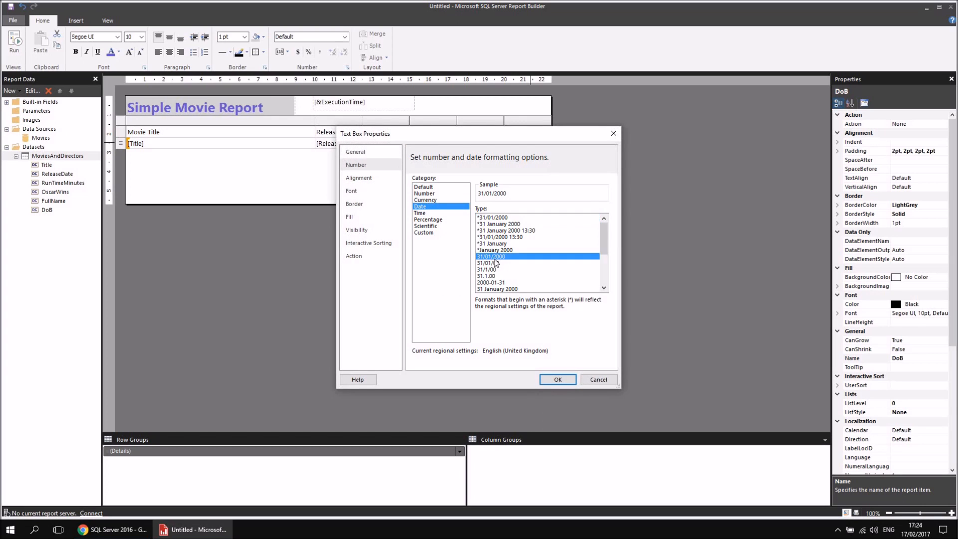
{"action": "left_click", "coordinate": [556, 380]}
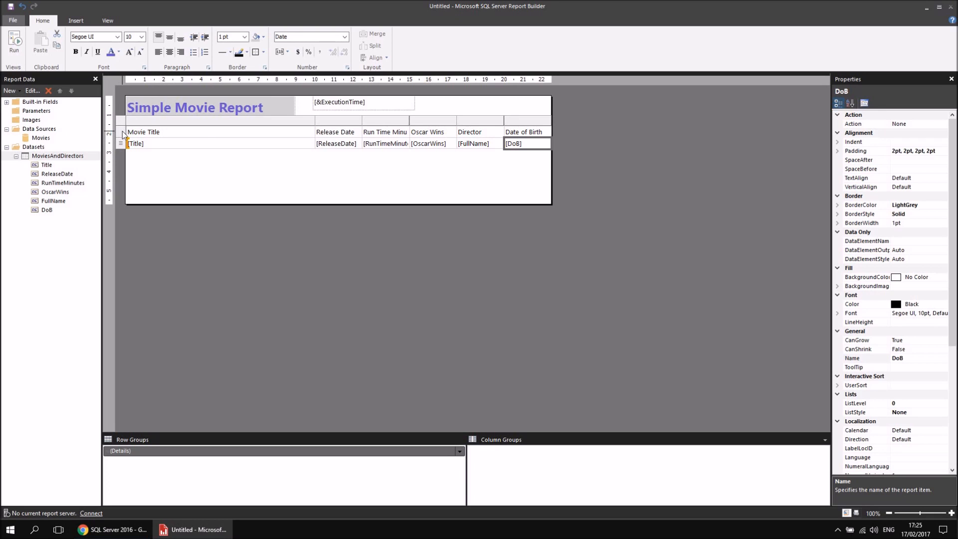
Give the table's header row a LightSteelBlue fill and bold text, and run the report.
{"action": "left_click", "coordinate": [176, 133]}
{"action": "left_click_drag", "start_coordinate": [232, 131], "coordinate": [524, 132]}
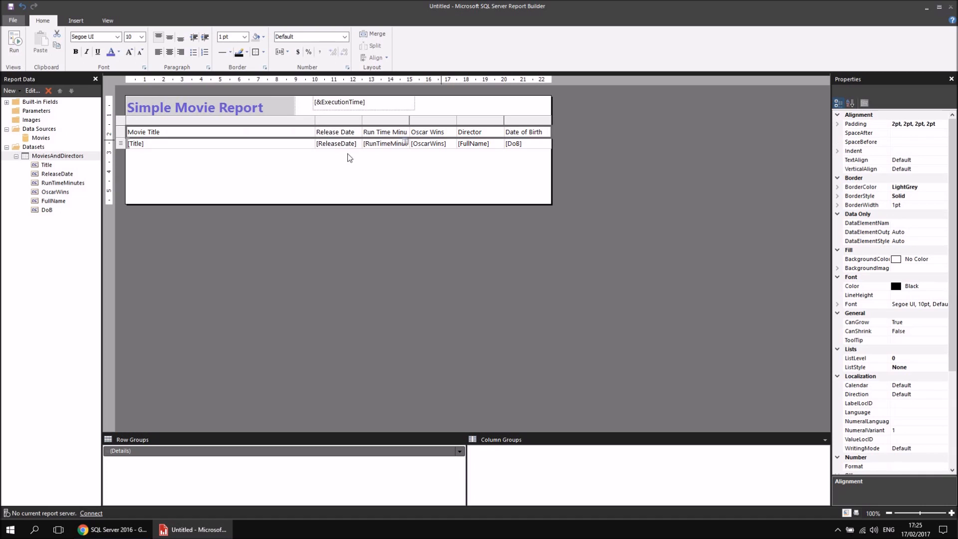
{"action": "left_click", "coordinate": [170, 148]}
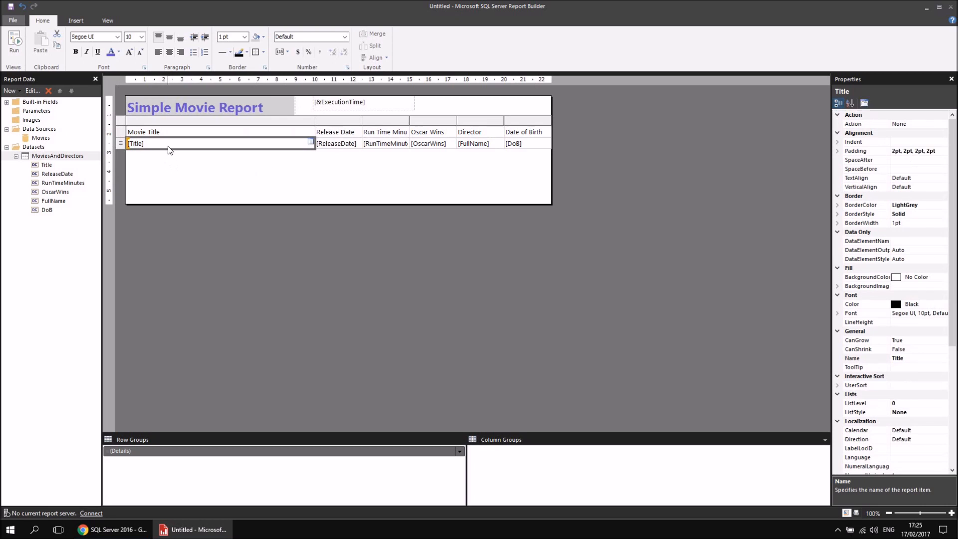
{"action": "left_click", "coordinate": [121, 132]}
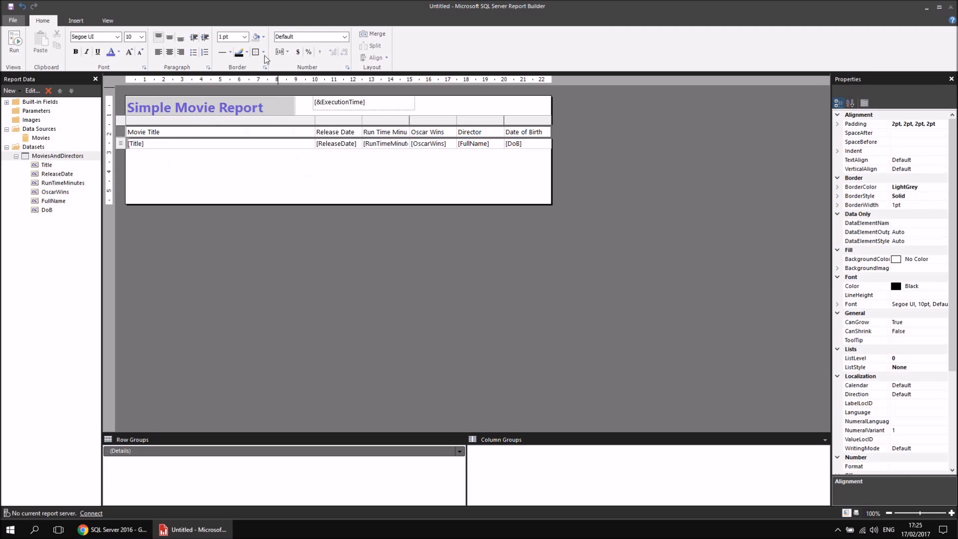
{"action": "left_click", "coordinate": [265, 37]}
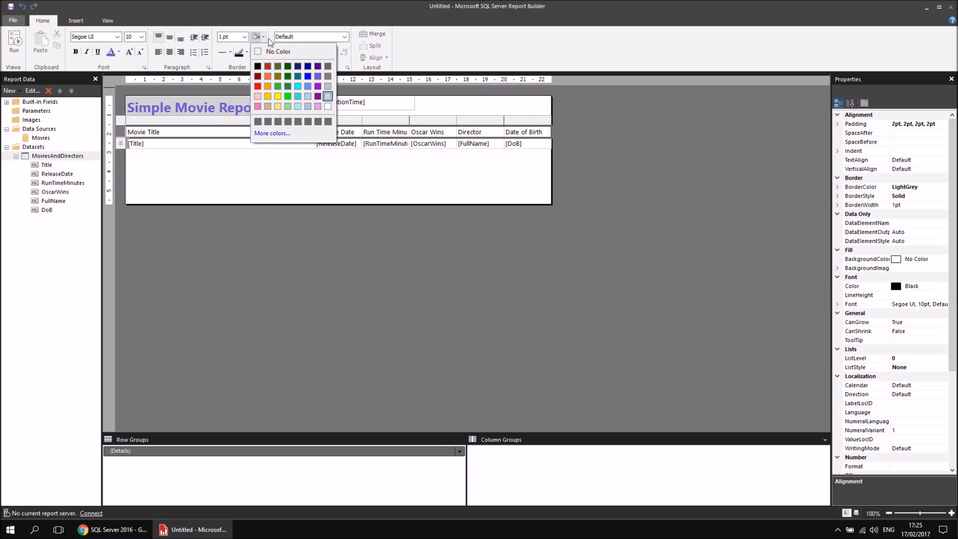
{"action": "left_click", "coordinate": [307, 106]}
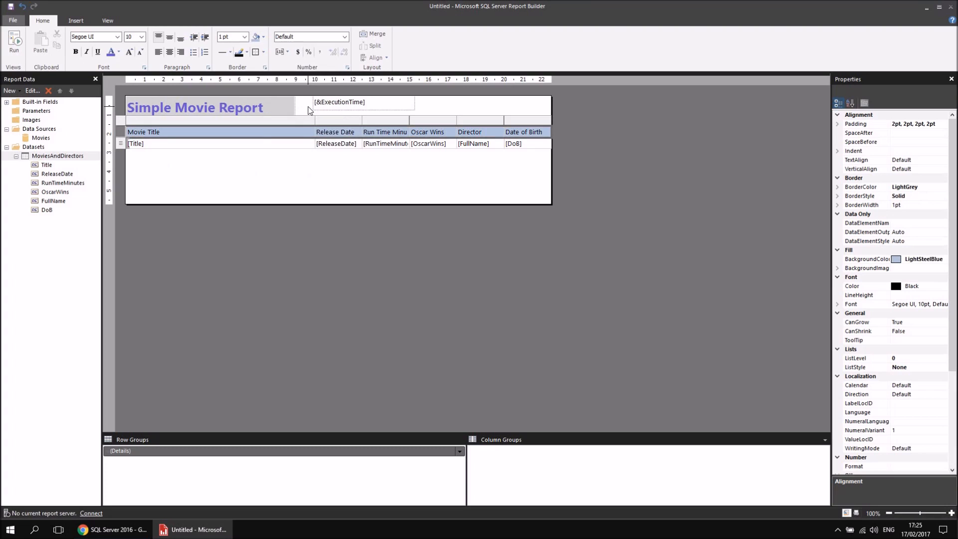
{"action": "left_click", "coordinate": [76, 52]}
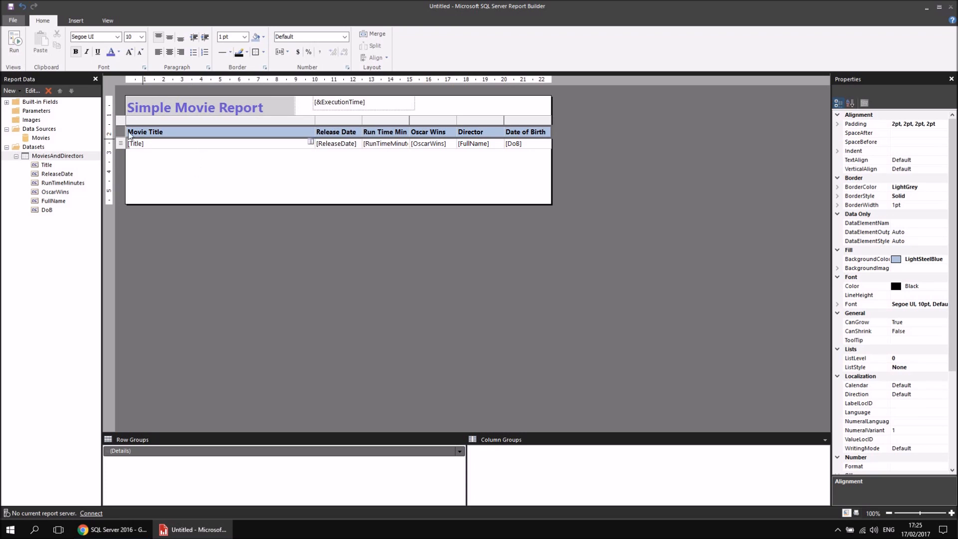
{"action": "left_click", "coordinate": [14, 42]}
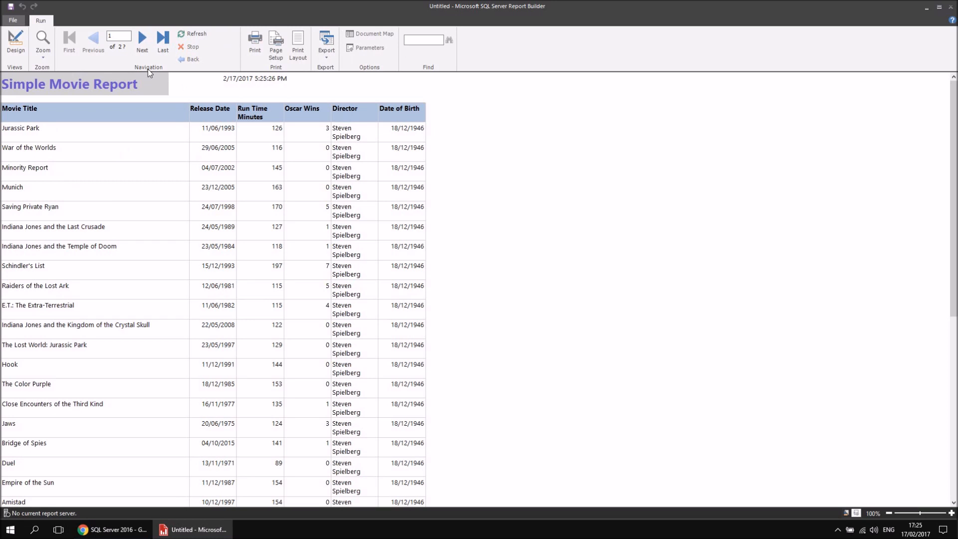
Back in the design, widen the Director column to about 5 cm, preview the report and return to the design.
{"action": "left_click", "coordinate": [16, 42]}
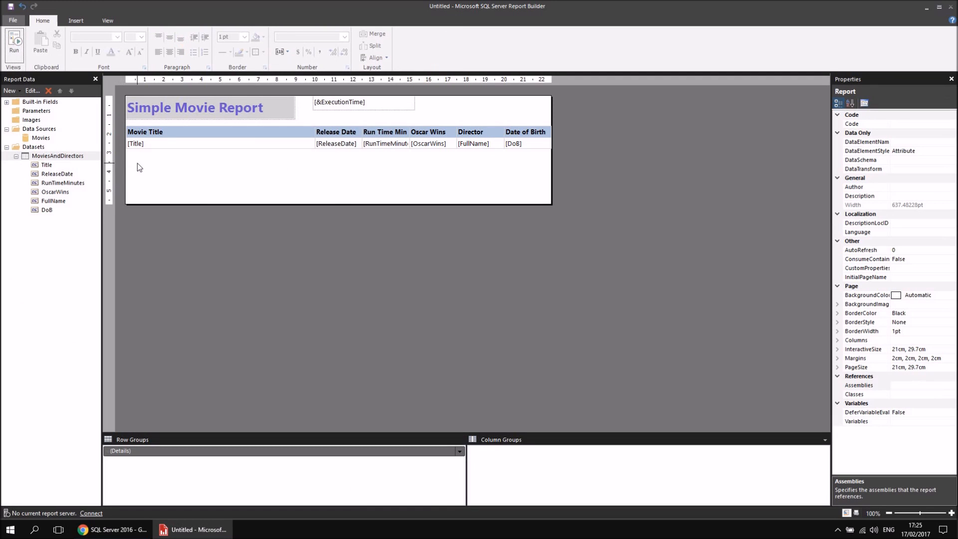
{"action": "left_click", "coordinate": [494, 136]}
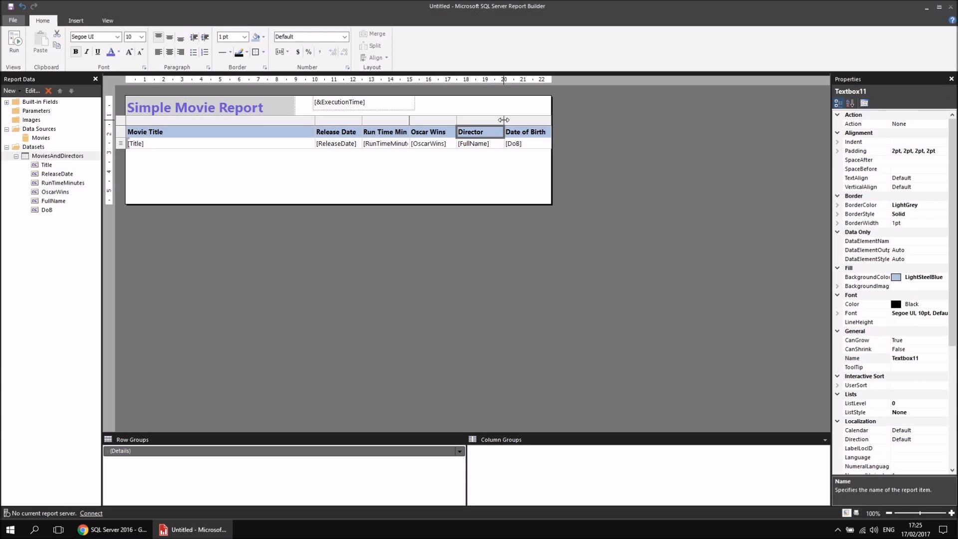
{"action": "left_click_drag", "start_coordinate": [504, 121], "coordinate": [551, 122]}
{"action": "left_click", "coordinate": [15, 45]}
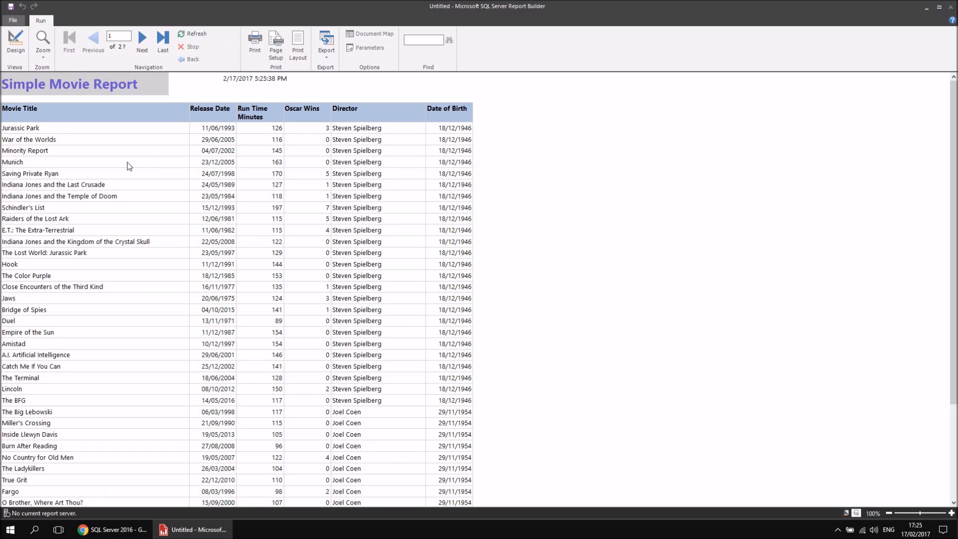
{"action": "left_click", "coordinate": [15, 47]}
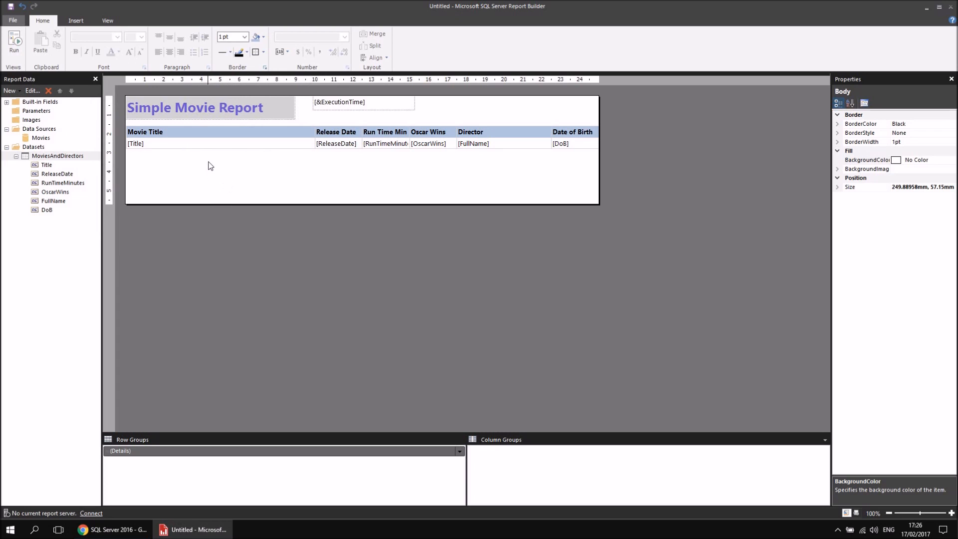
{"action": "left_click", "coordinate": [202, 144]}
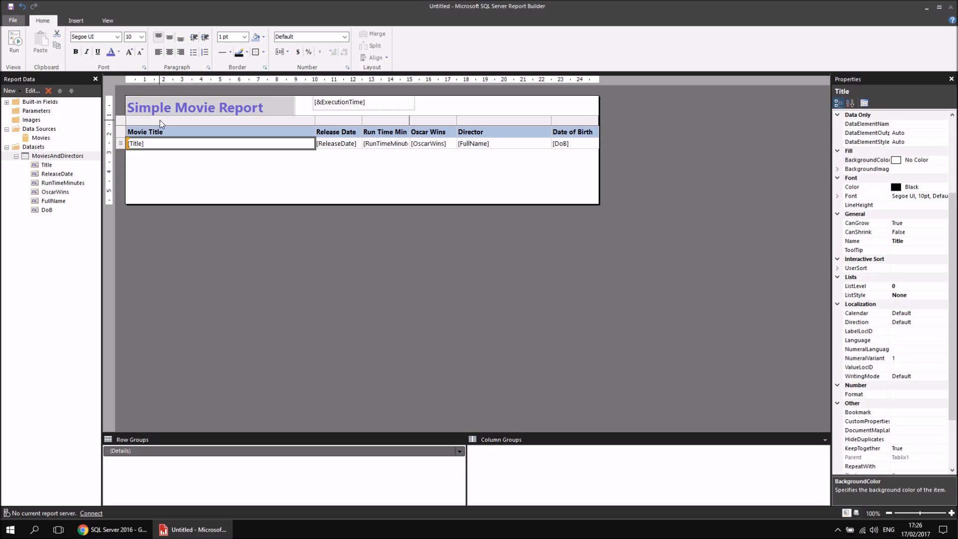
{"action": "right_click", "coordinate": [121, 134]}
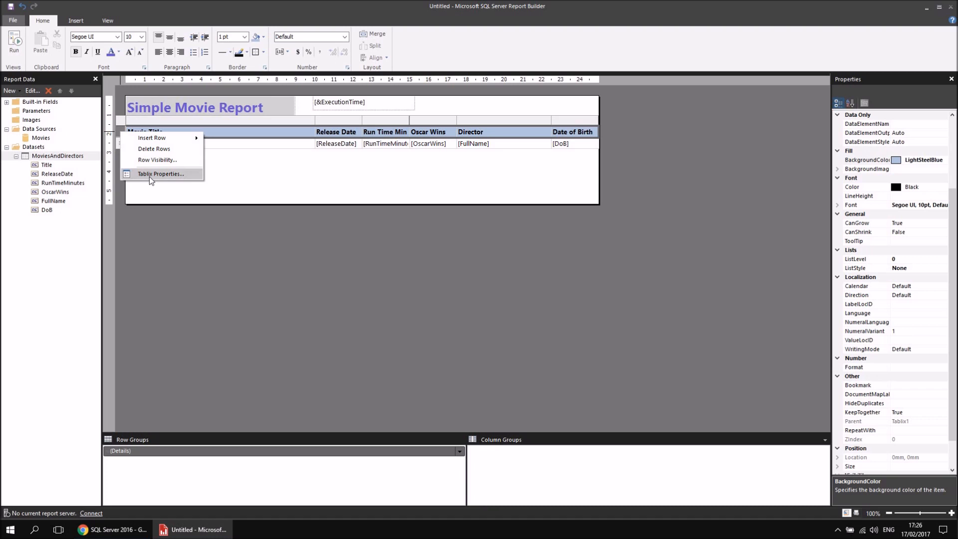
{"action": "right_click", "coordinate": [278, 105]}
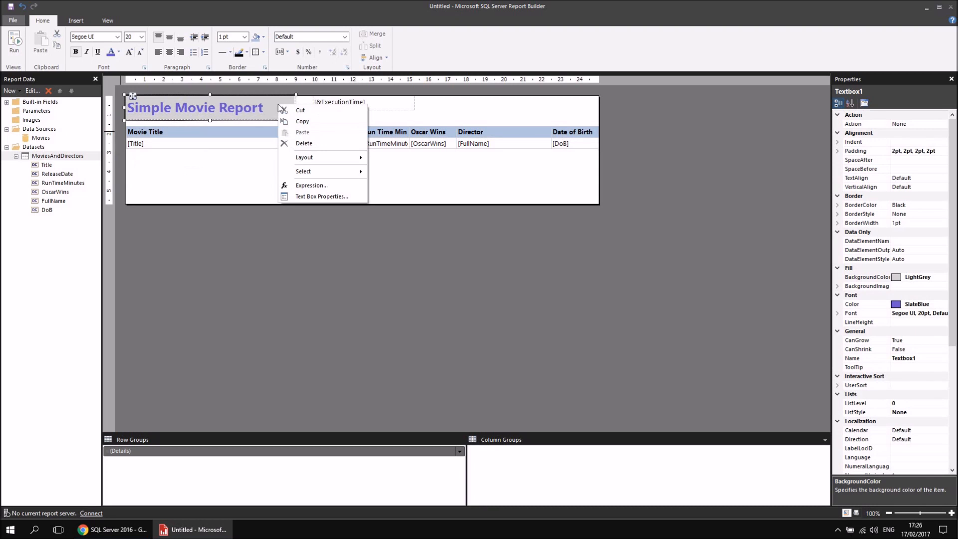
{"action": "left_click", "coordinate": [203, 145]}
{"action": "right_click", "coordinate": [123, 133]}
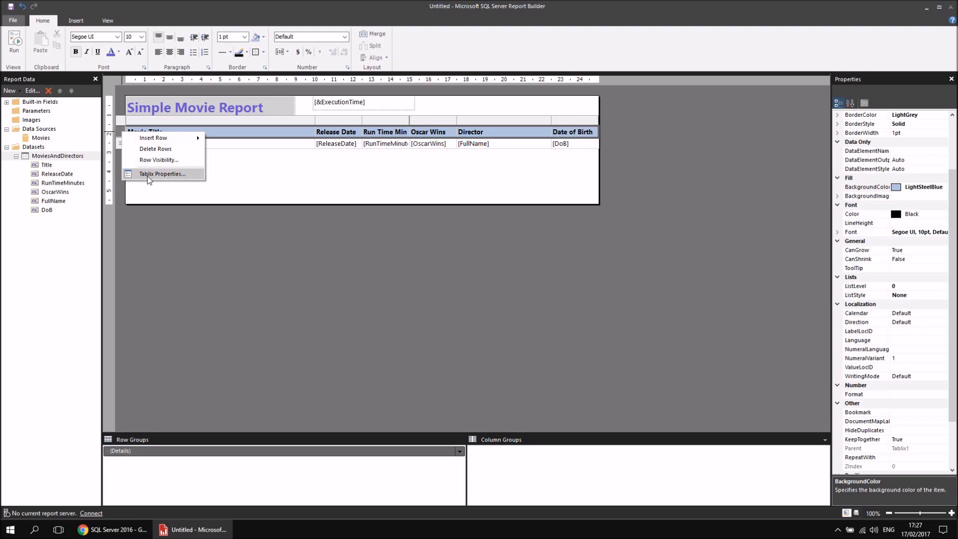
{"action": "left_click", "coordinate": [79, 23]}
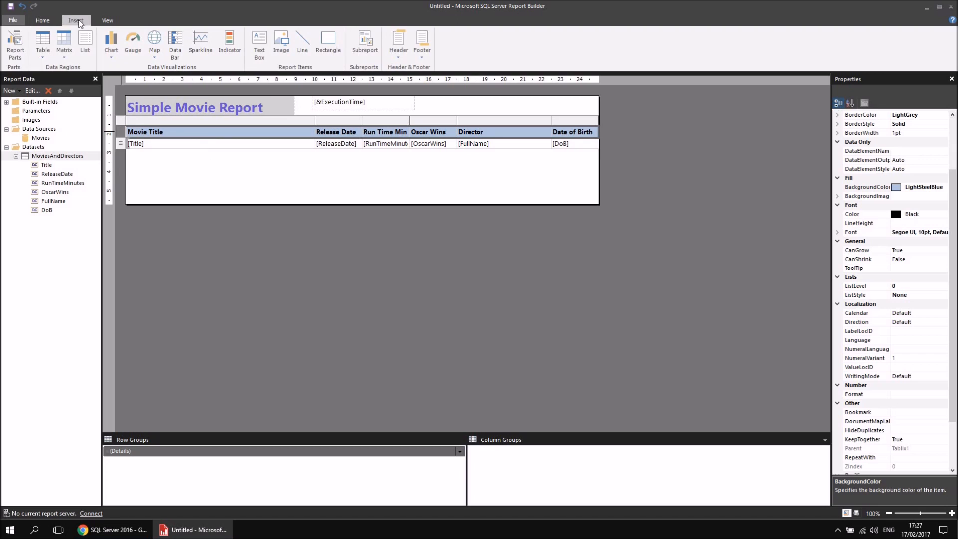
{"action": "left_click", "coordinate": [87, 53]}
In the table's Tablix Properties, add a sort by [Title] in A to Z order.
{"action": "right_click", "coordinate": [121, 132]}
{"action": "left_click", "coordinate": [151, 172]}
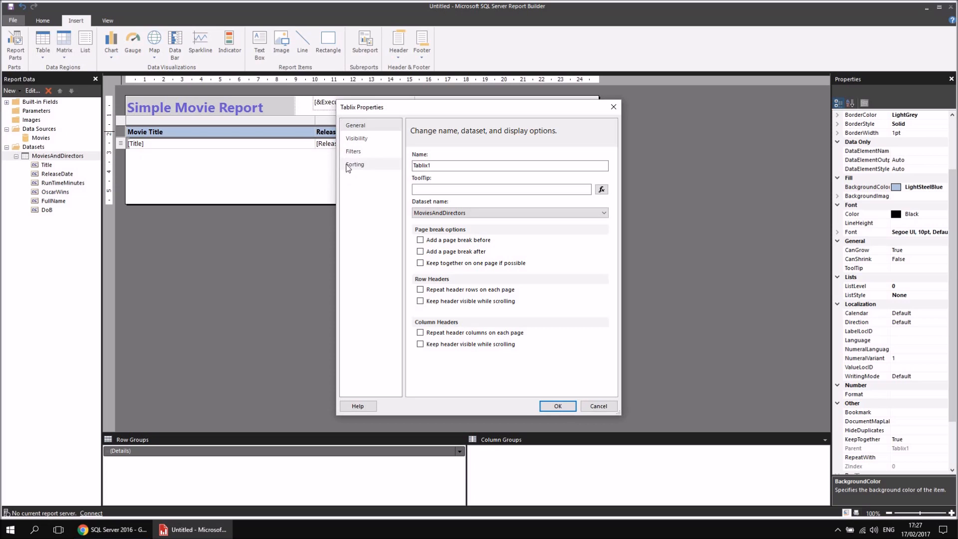
{"action": "left_click", "coordinate": [363, 167]}
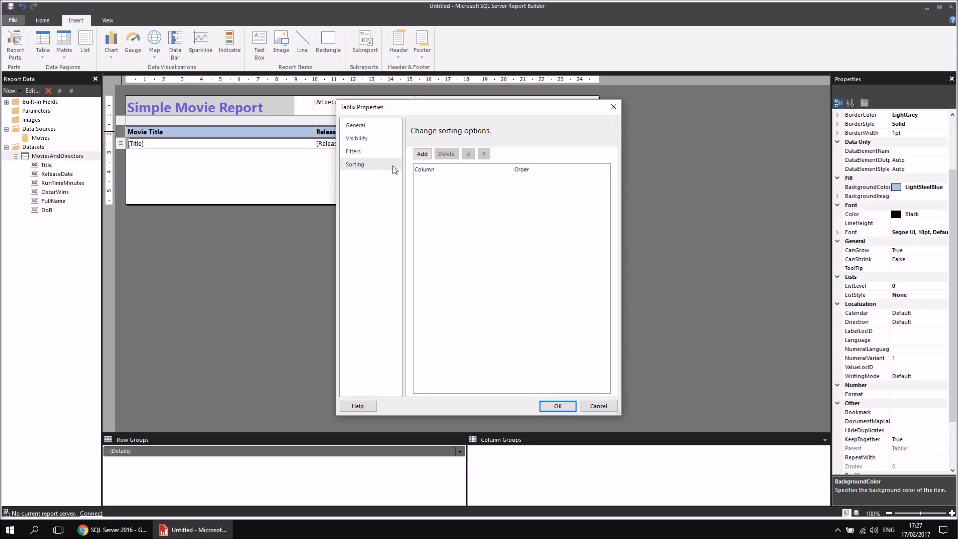
{"action": "left_click", "coordinate": [422, 156]}
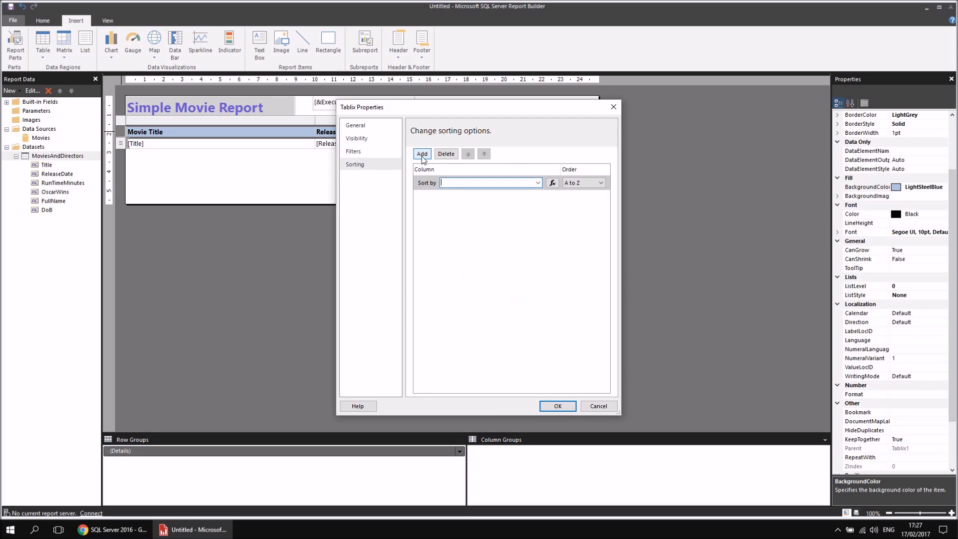
{"action": "left_click", "coordinate": [538, 182]}
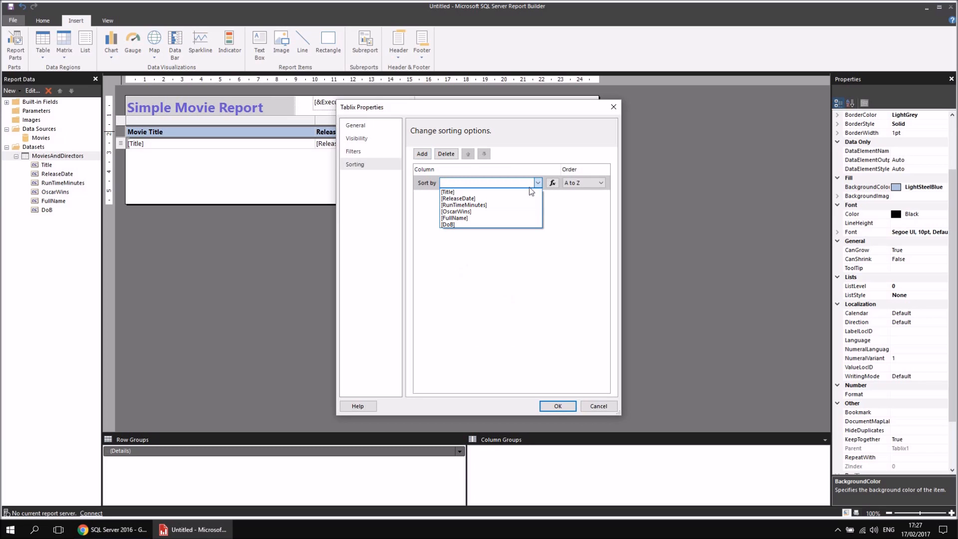
{"action": "left_click", "coordinate": [475, 196]}
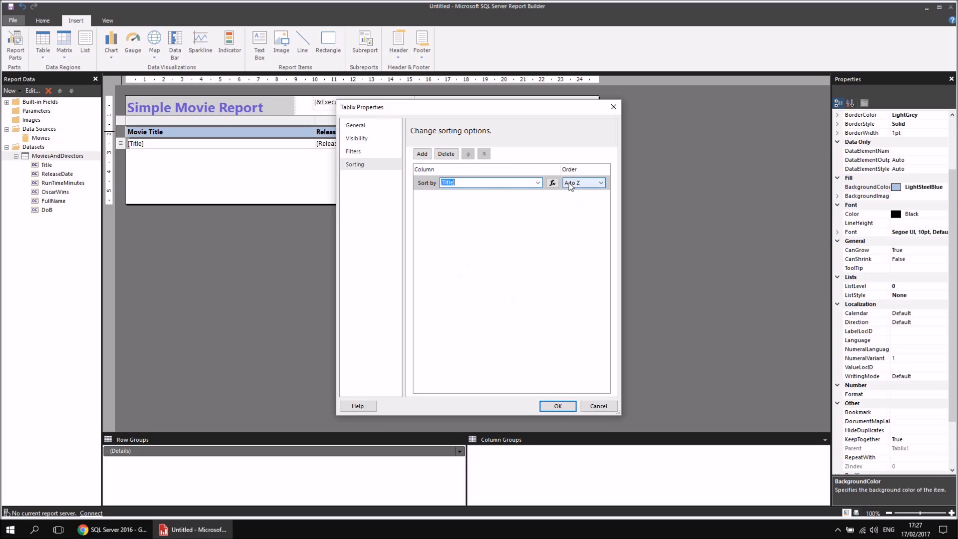
Add a second sort level on [ReleaseDate] in Z to A order and apply the sorting options.
{"action": "left_click", "coordinate": [424, 154]}
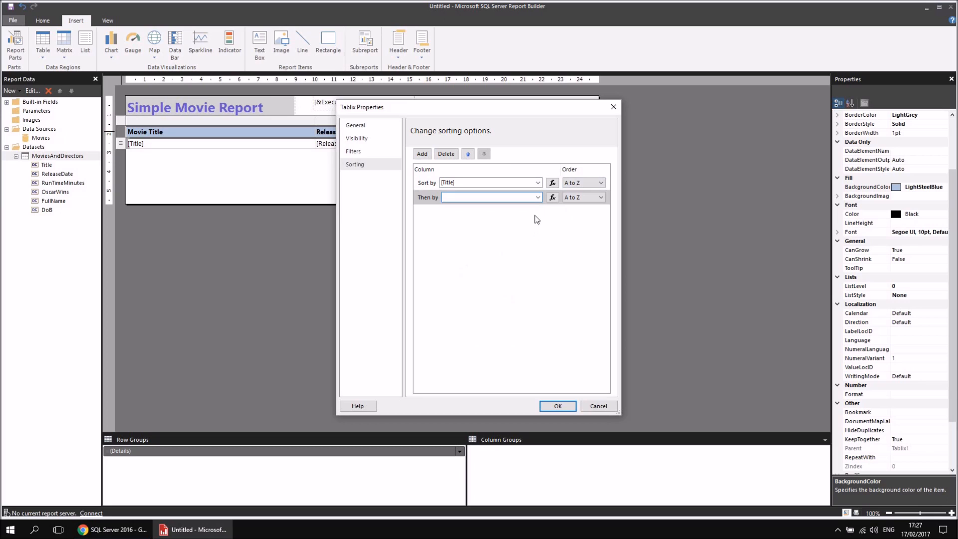
{"action": "left_click", "coordinate": [538, 197]}
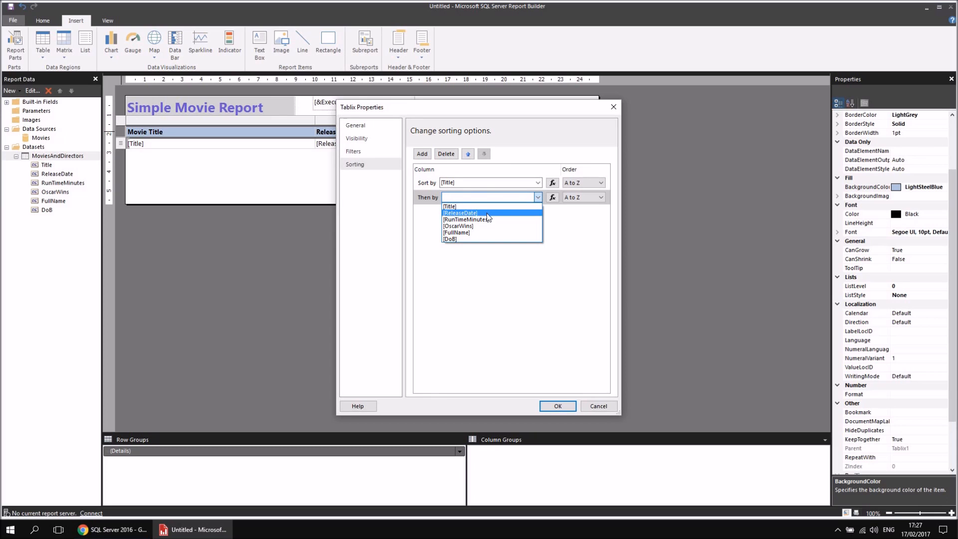
{"action": "left_click", "coordinate": [460, 213]}
{"action": "left_click", "coordinate": [594, 200]}
{"action": "left_click", "coordinate": [579, 212]}
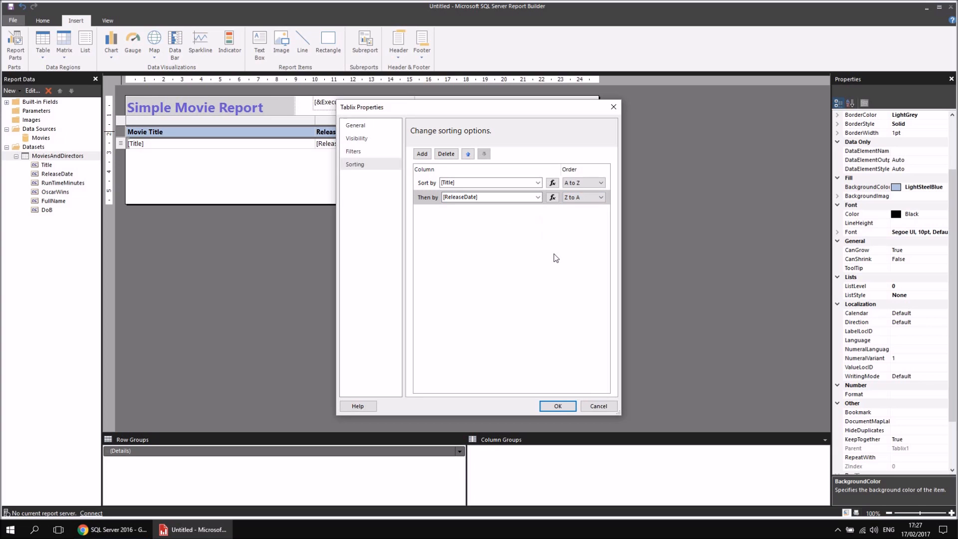
{"action": "left_click", "coordinate": [553, 407]}
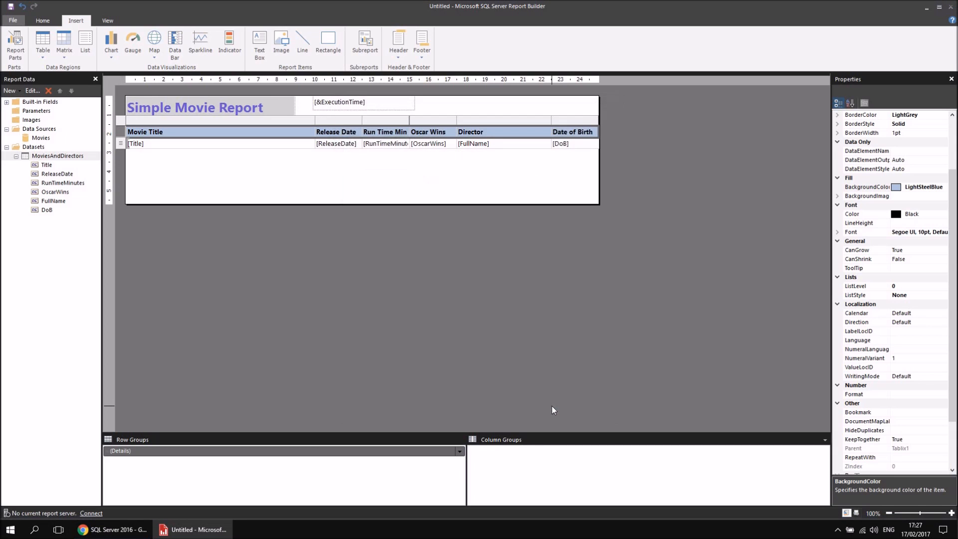
Run the report, check the order of the movies over the first two pages and return to the design.
{"action": "left_click", "coordinate": [44, 20]}
{"action": "left_click", "coordinate": [12, 44]}
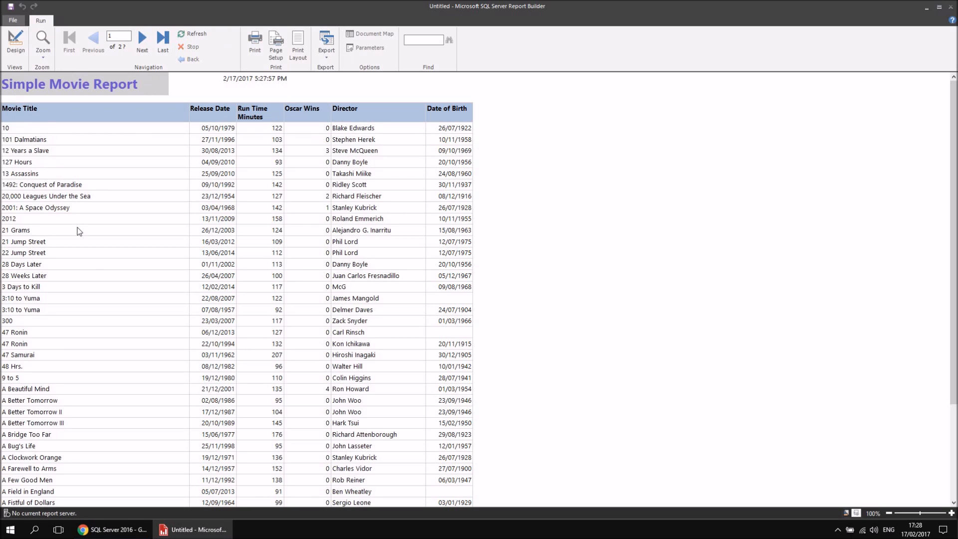
{"action": "scroll", "coordinate": [109, 293], "scroll_direction": "down", "scroll_amount": 20}
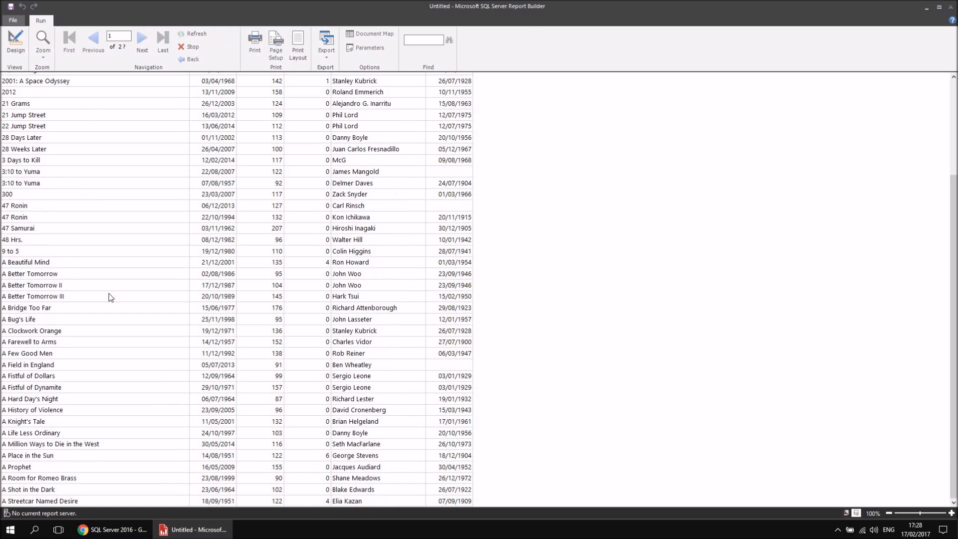
{"action": "scroll", "coordinate": [86, 272], "scroll_direction": "up", "scroll_amount": 15}
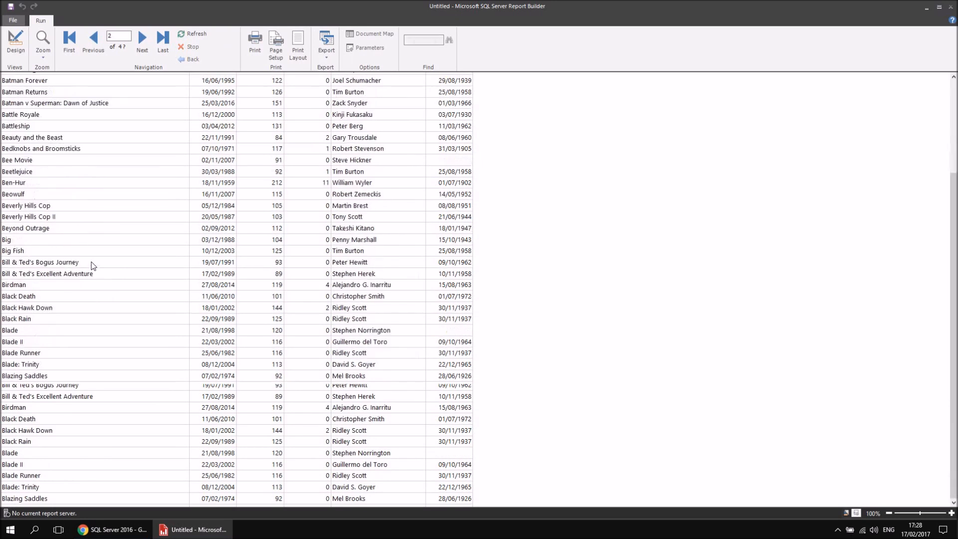
{"action": "scroll", "coordinate": [92, 265], "scroll_direction": "up", "scroll_amount": 1}
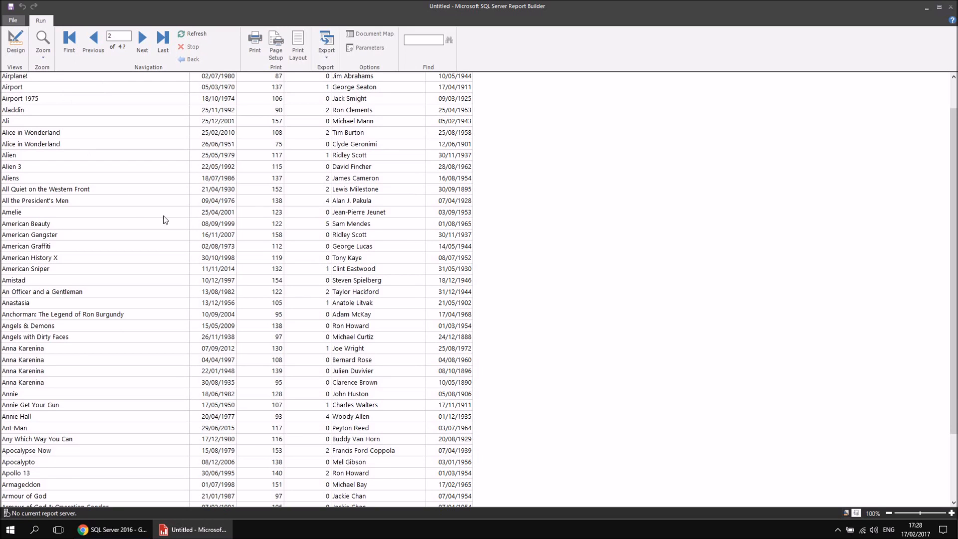
{"action": "scroll", "coordinate": [281, 209], "scroll_direction": "up", "scroll_amount": 5}
{"action": "scroll", "coordinate": [280, 209], "scroll_direction": "up", "scroll_amount": 3}
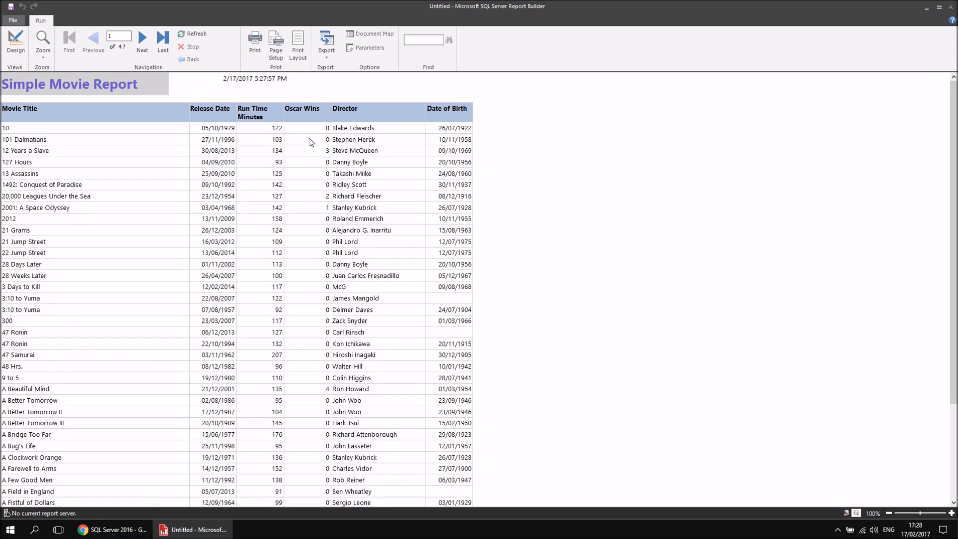
{"action": "left_click", "coordinate": [8, 29]}
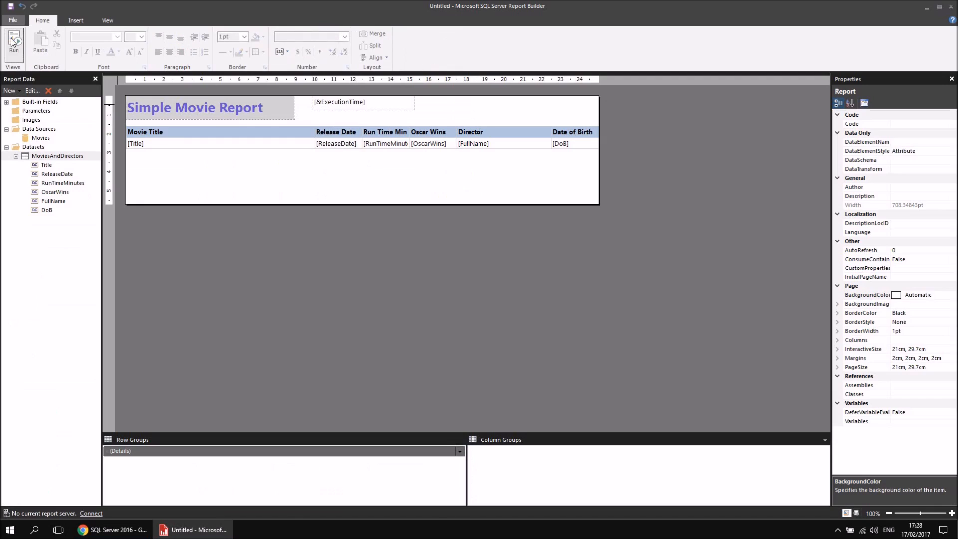
Add a filter to the table in its Tablix Properties that includes only rows where [OscarWins] >= 1.
{"action": "left_click", "coordinate": [201, 134]}
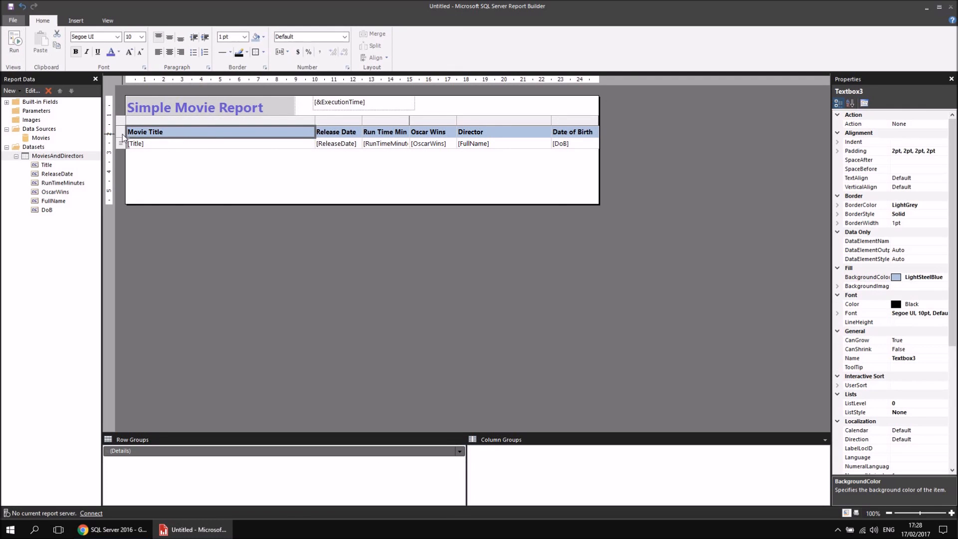
{"action": "right_click", "coordinate": [153, 121]}
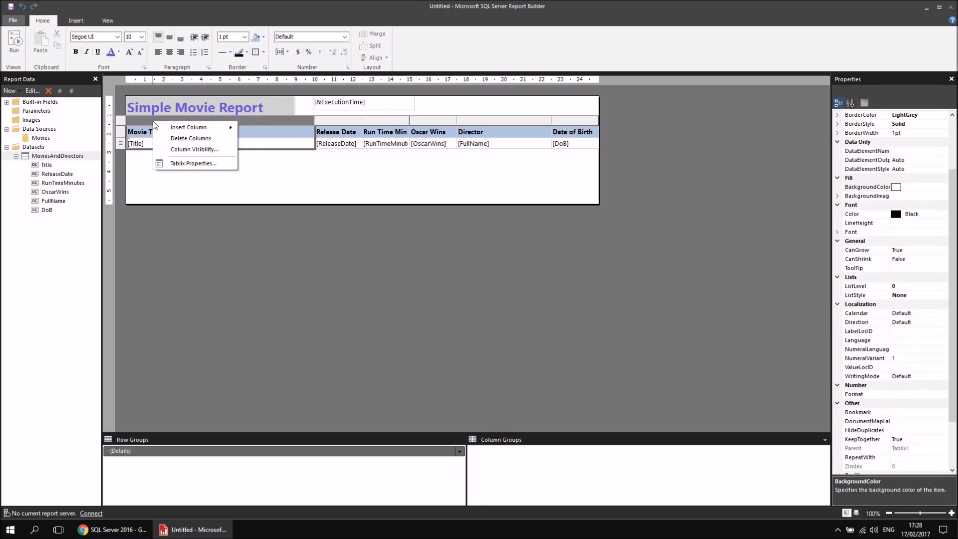
{"action": "left_click", "coordinate": [202, 164]}
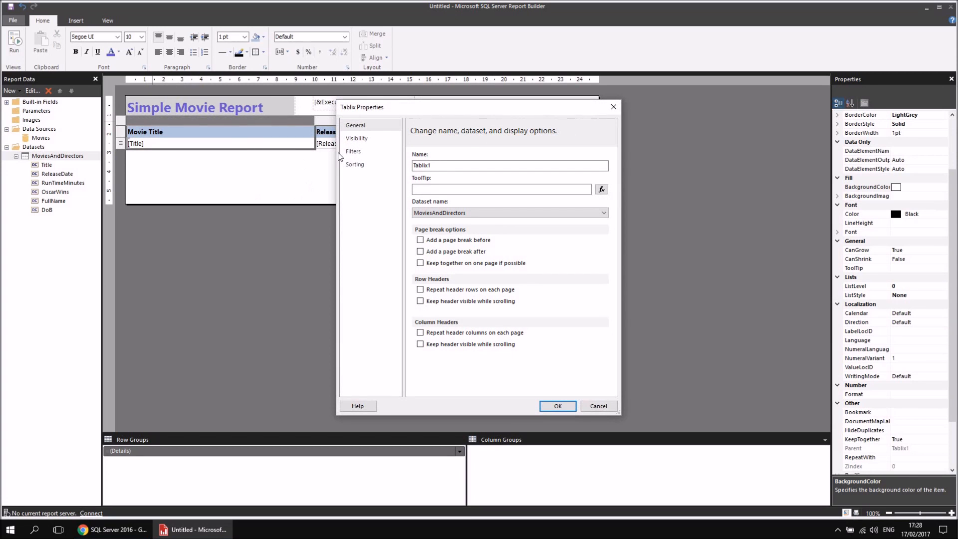
{"action": "left_click", "coordinate": [355, 151]}
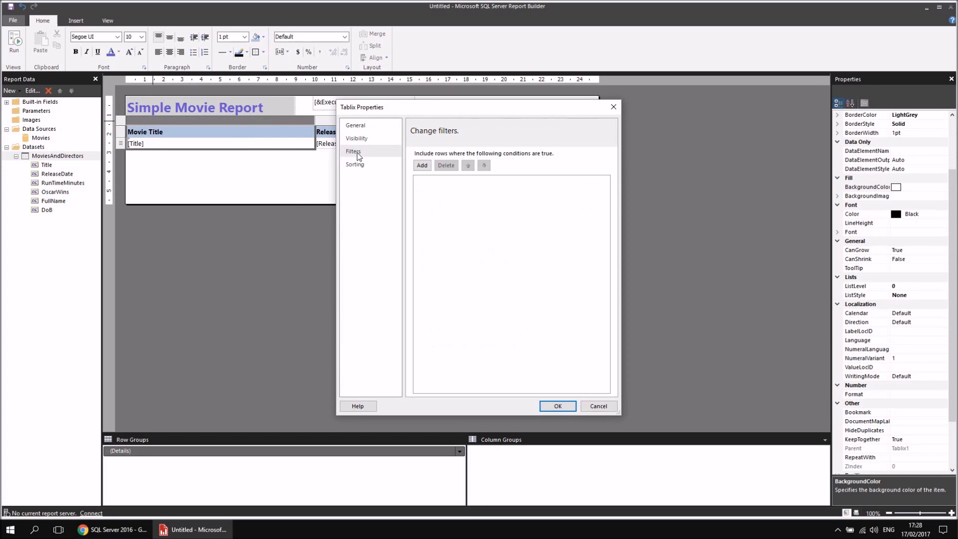
{"action": "left_click", "coordinate": [423, 166]}
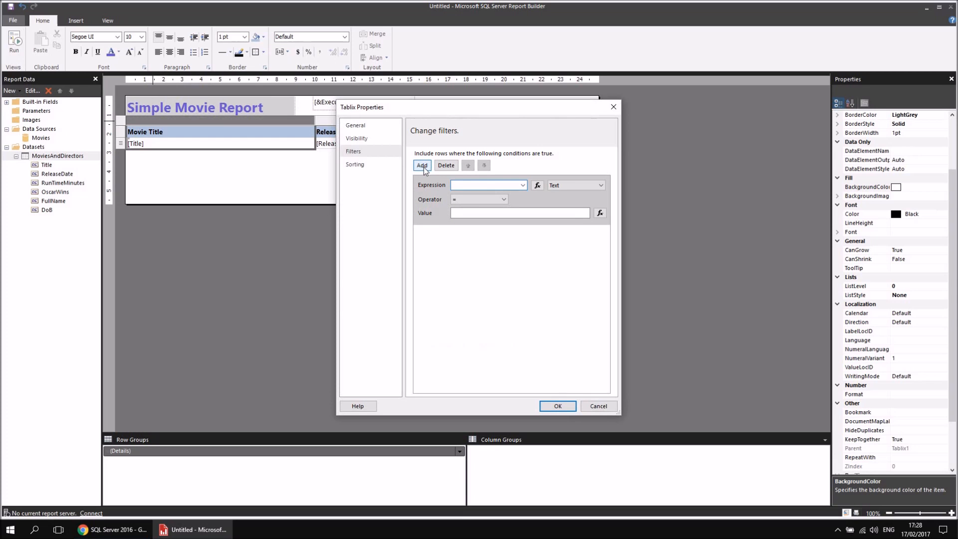
{"action": "left_click", "coordinate": [523, 185]}
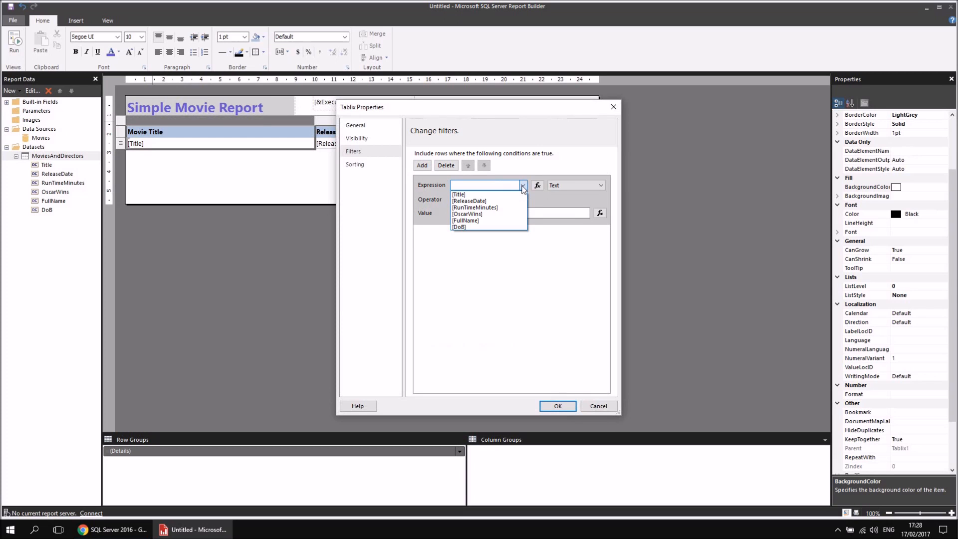
{"action": "left_click", "coordinate": [481, 214]}
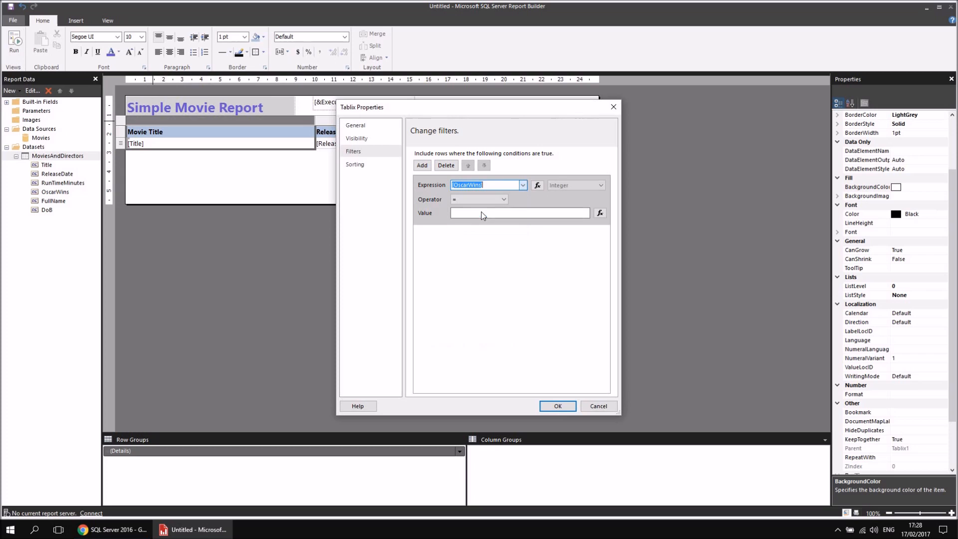
{"action": "left_click", "coordinate": [505, 200]}
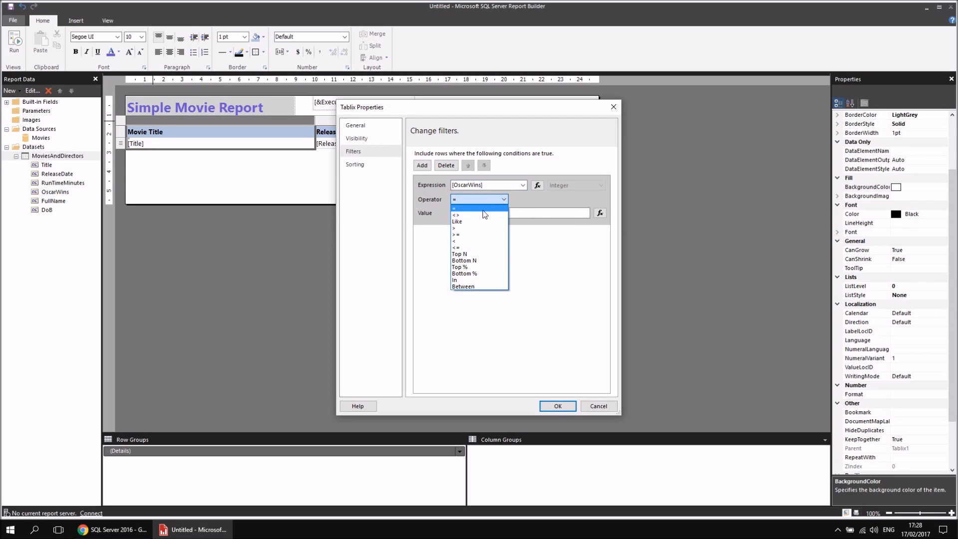
{"action": "left_click", "coordinate": [468, 233]}
{"action": "left_click", "coordinate": [469, 213]}
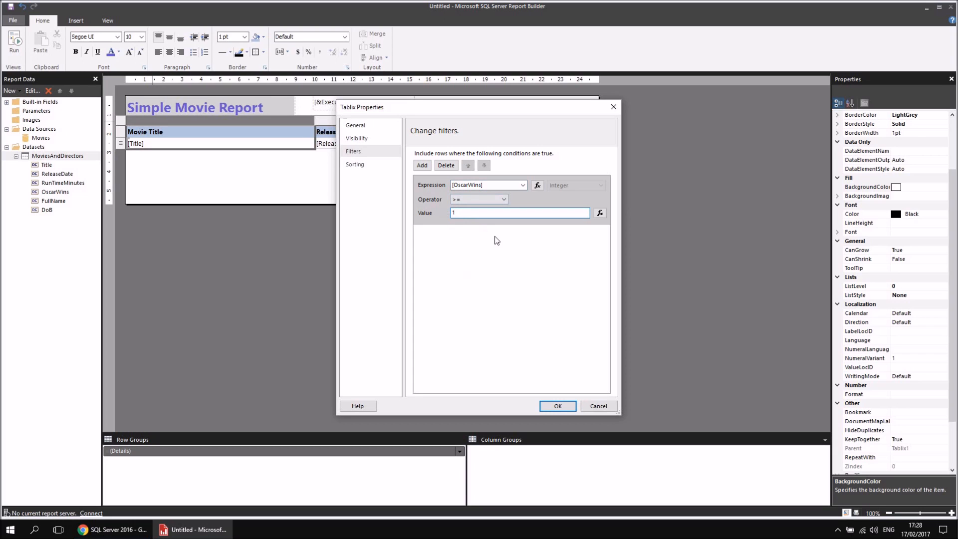
{"action": "left_click", "coordinate": [547, 407]}
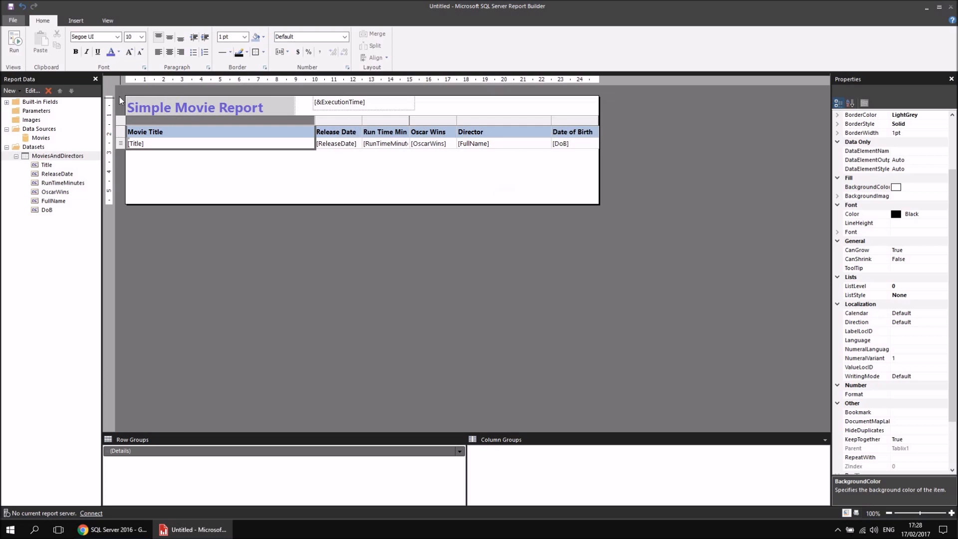
Run the filtered report through to its last page, and return to the design with the Movie Title header cell selected.
{"action": "left_click", "coordinate": [15, 44]}
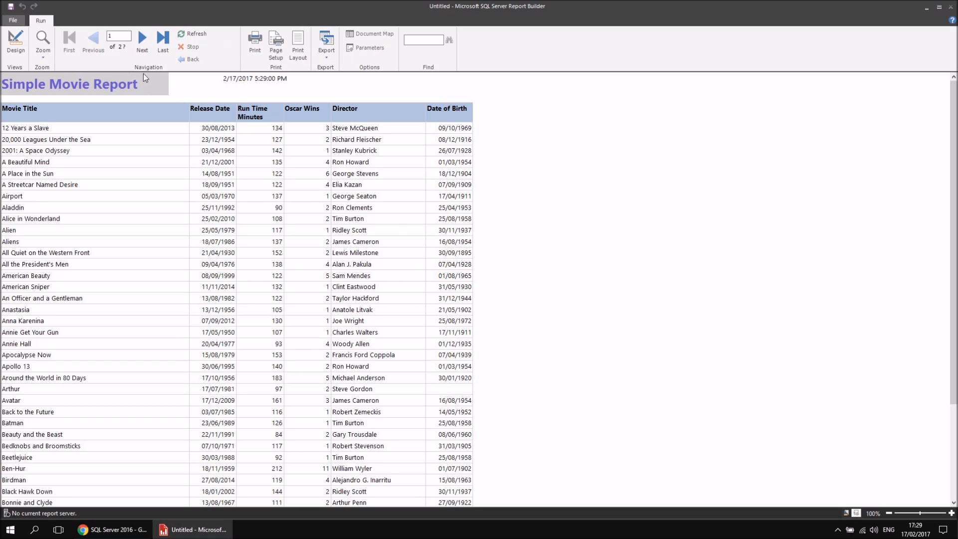
{"action": "left_click", "coordinate": [161, 41]}
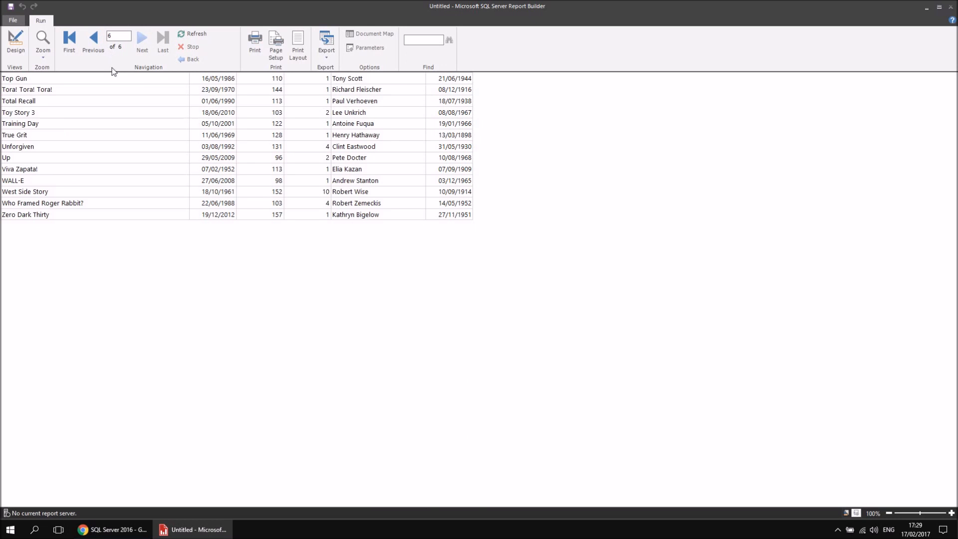
{"action": "left_click", "coordinate": [15, 47]}
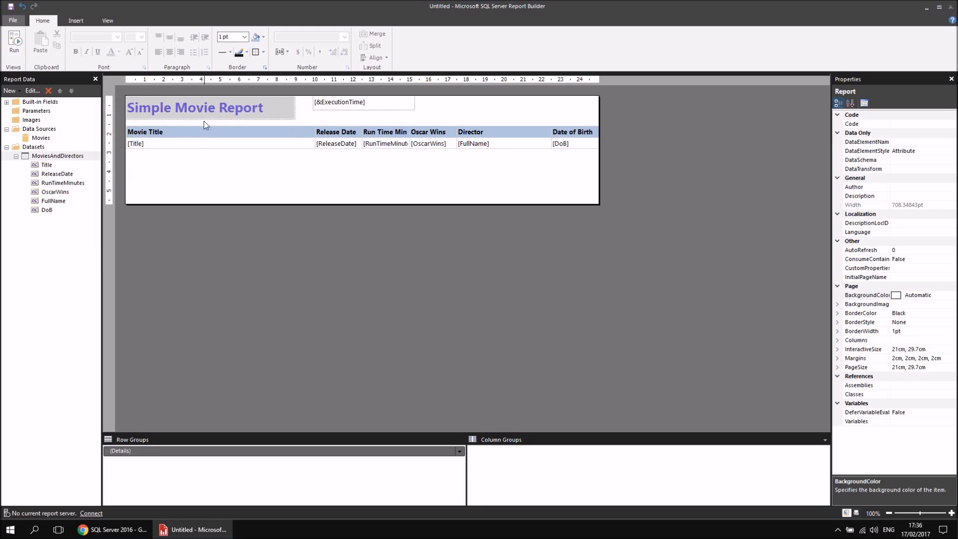
{"action": "left_click", "coordinate": [177, 131]}
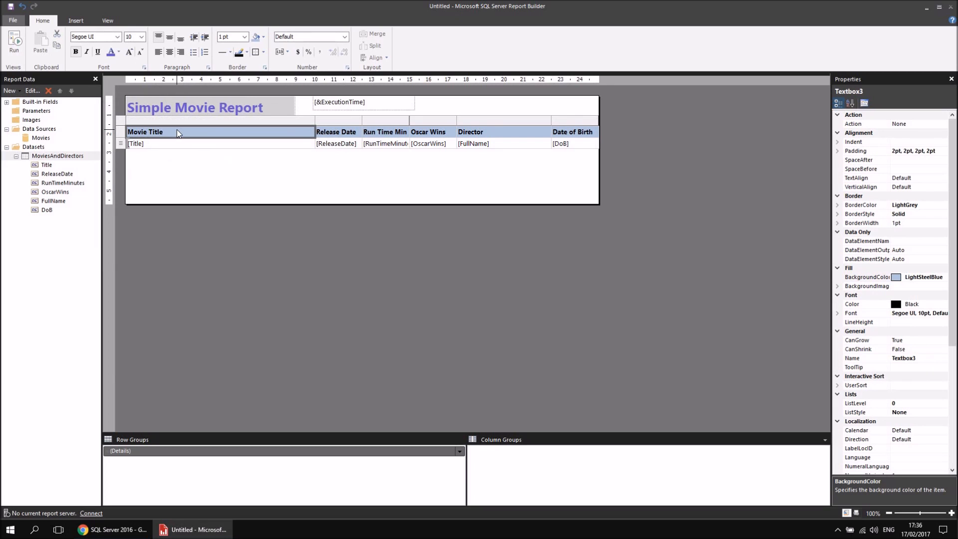
Insert a new row above the column header row of the movie table.
{"action": "left_click", "coordinate": [201, 145]}
{"action": "left_click", "coordinate": [198, 132]}
{"action": "right_click", "coordinate": [121, 134]}
{"action": "mouse_move", "coordinate": [164, 136]}
{"action": "left_click", "coordinate": [228, 138]}
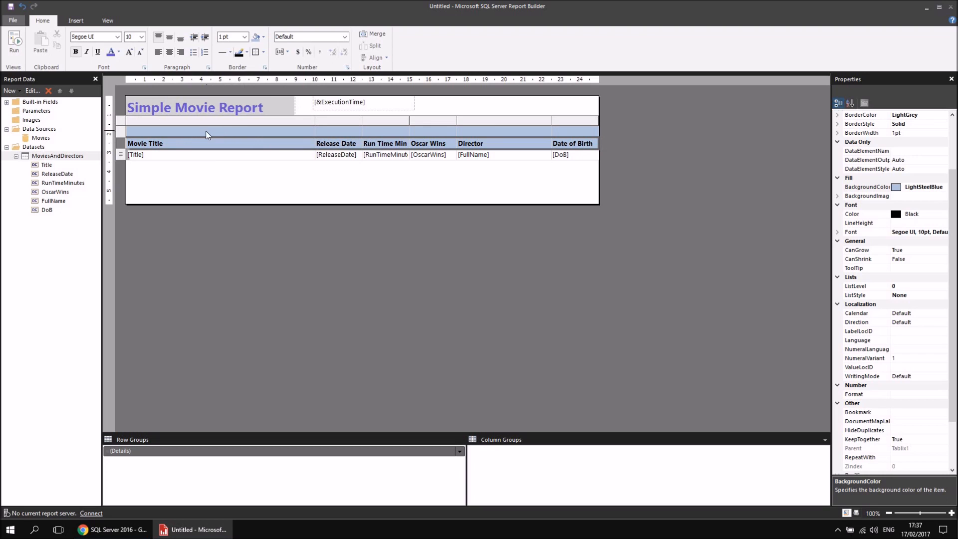
Merge all the cells of the new row above the column headers into one cell spanning the table.
{"action": "left_click_drag", "start_coordinate": [190, 130], "coordinate": [579, 142]}
{"action": "left_click", "coordinate": [213, 155]}
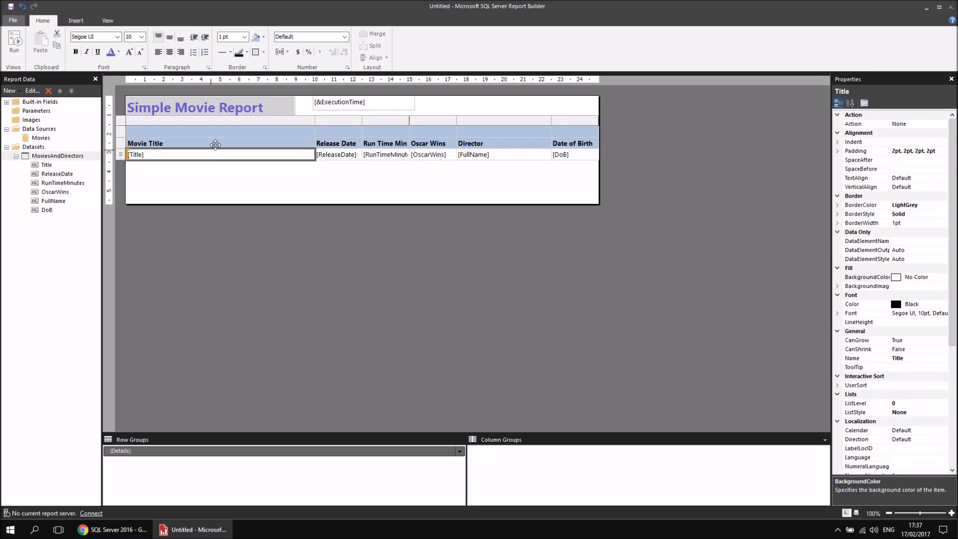
{"action": "left_click", "coordinate": [226, 133]}
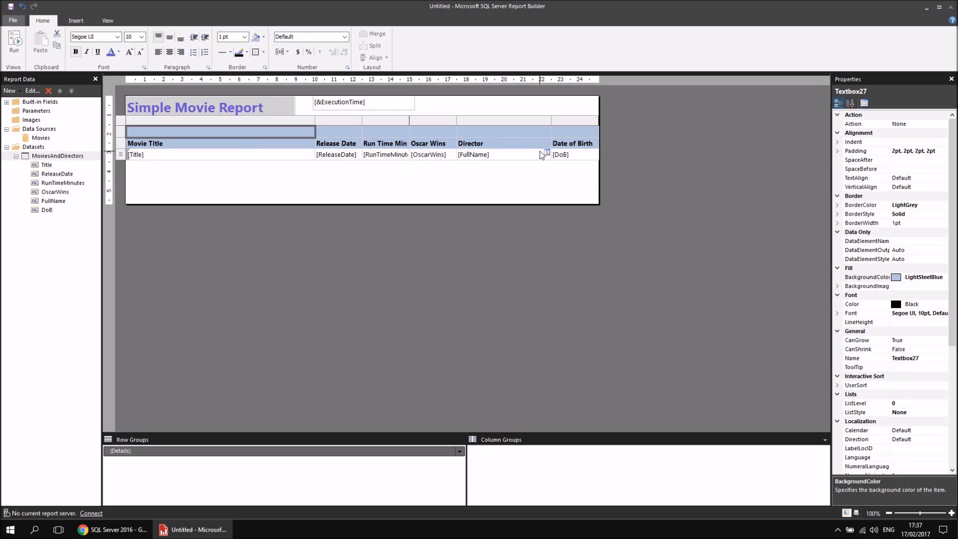
{"action": "left_click", "coordinate": [569, 130], "text": "shift"}
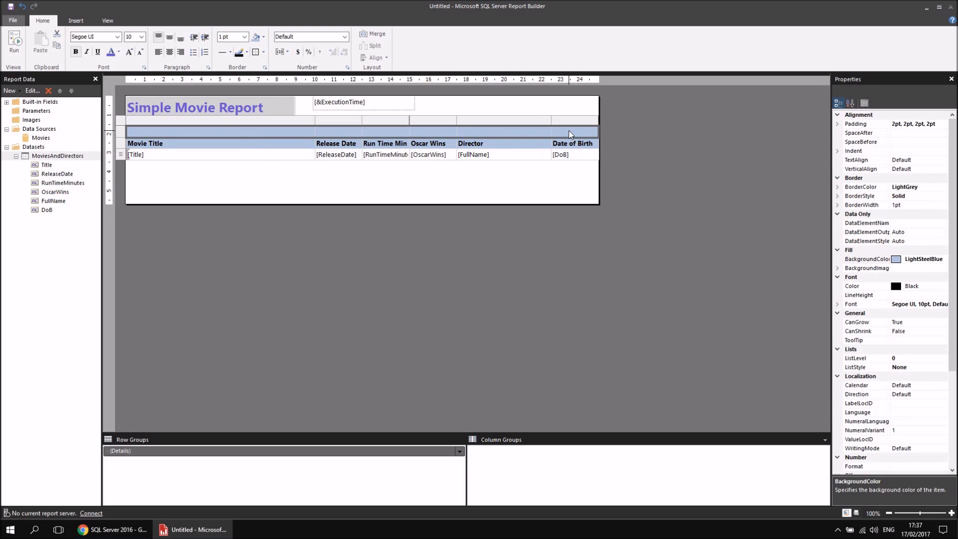
{"action": "right_click", "coordinate": [505, 132]}
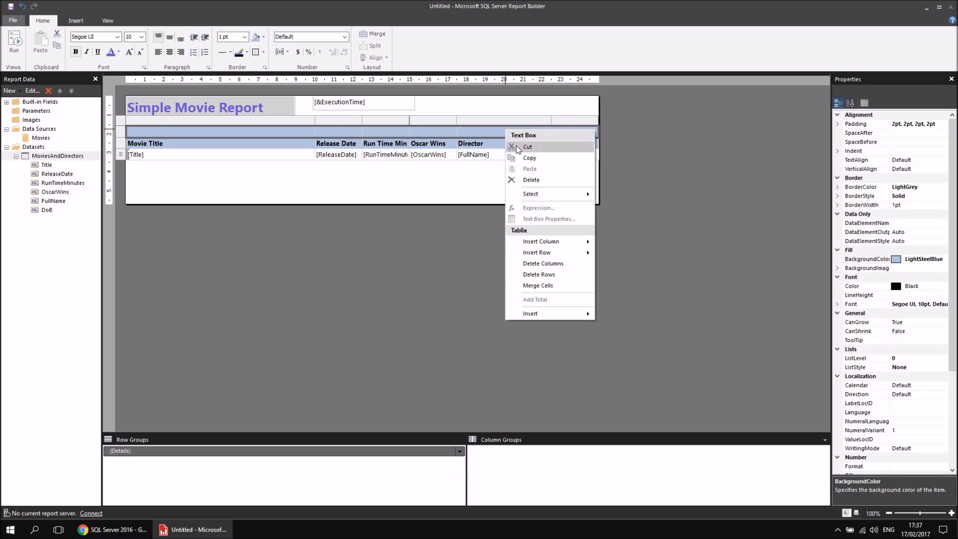
{"action": "left_click", "coordinate": [554, 286]}
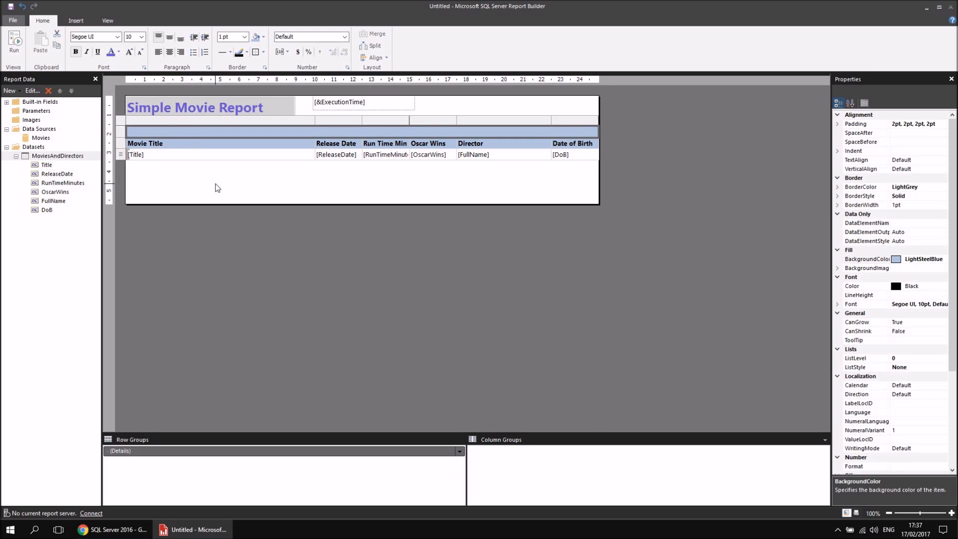
Enter the heading "List of Oscar Winners" in the merged cell at the table's top.
{"action": "type", "text": "List of Oscar"}
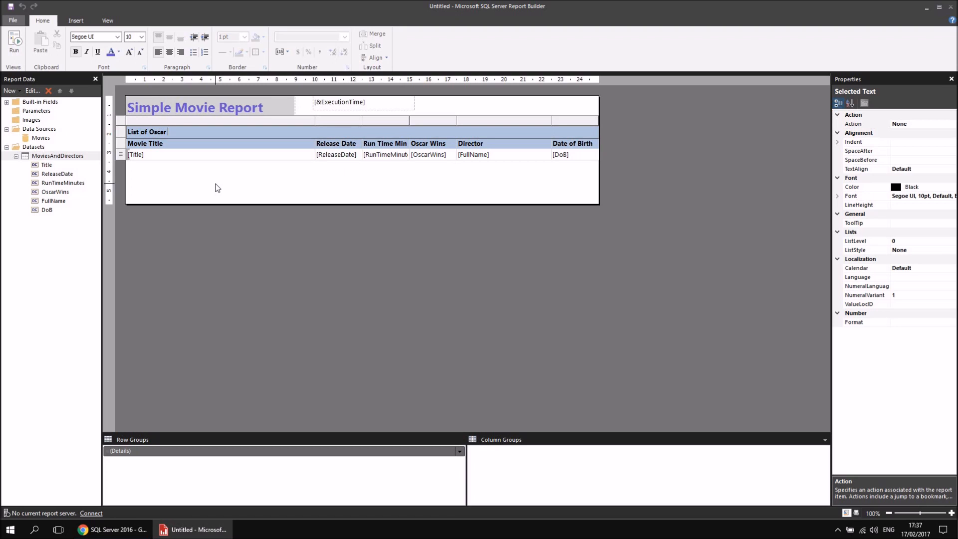
{"action": "type", "text": "Winners"}
{"action": "left_click", "coordinate": [220, 156]}
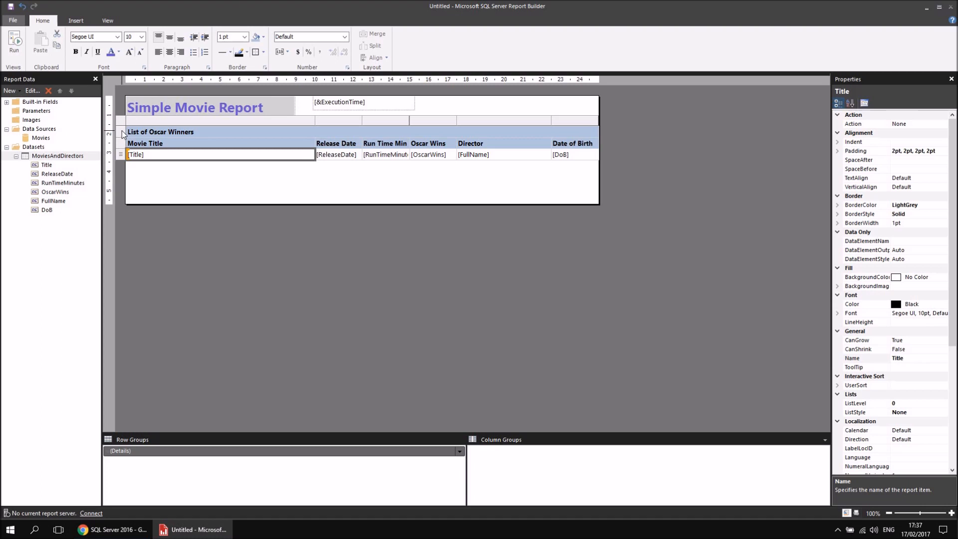
Format the "List of Oscar Winners" cell with a SlateBlue background and a white 12 pt font.
{"action": "left_click", "coordinate": [233, 131]}
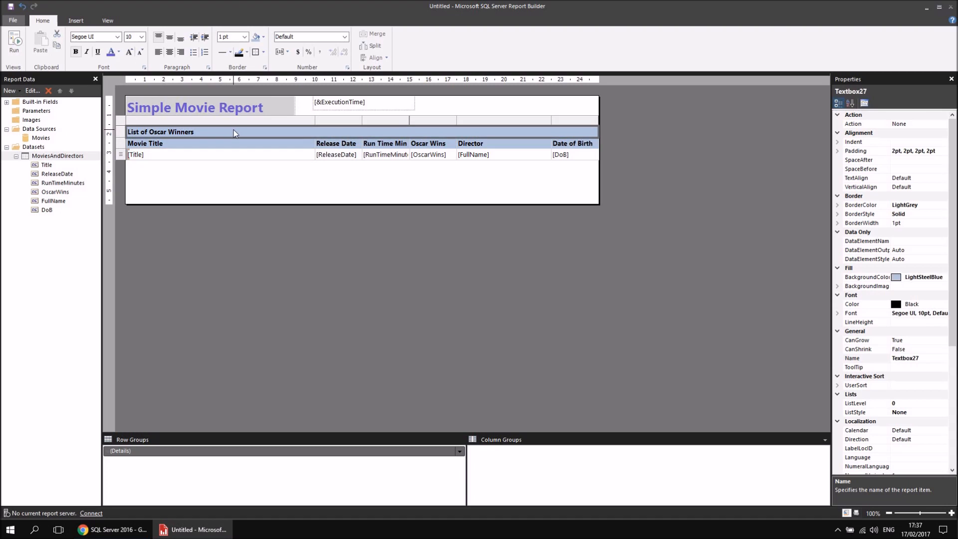
{"action": "left_click", "coordinate": [263, 37]}
{"action": "left_click", "coordinate": [318, 76]}
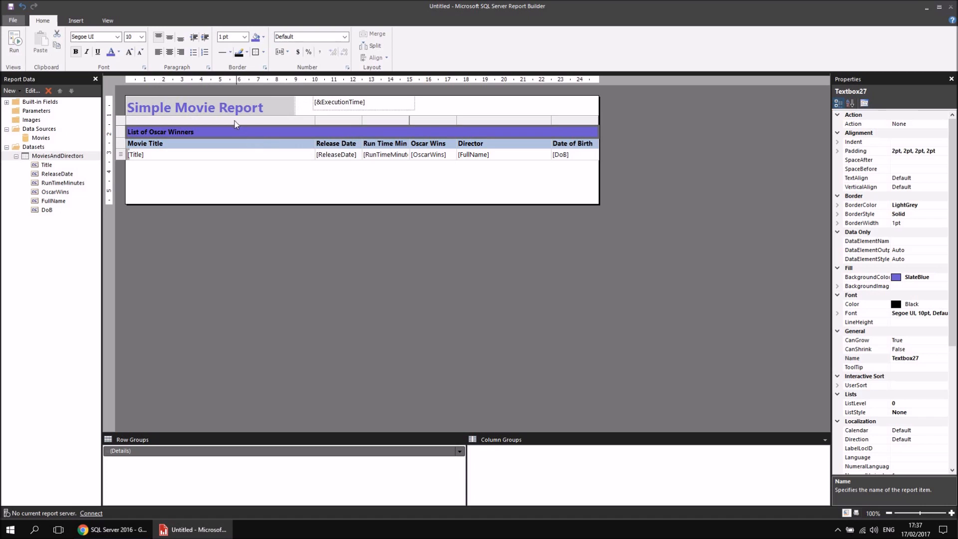
{"action": "left_click", "coordinate": [118, 52]}
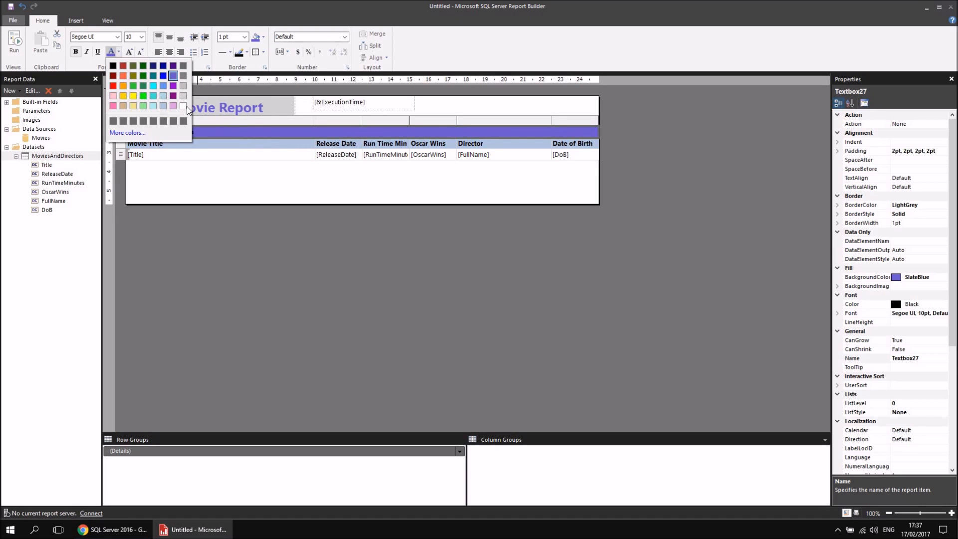
{"action": "left_click", "coordinate": [183, 106]}
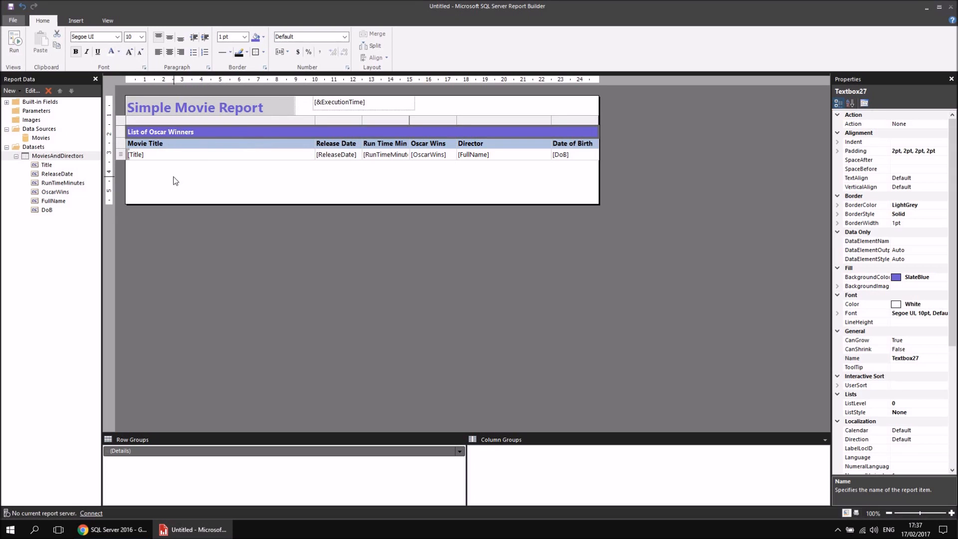
{"action": "left_click", "coordinate": [142, 37]}
{"action": "left_click", "coordinate": [139, 73]}
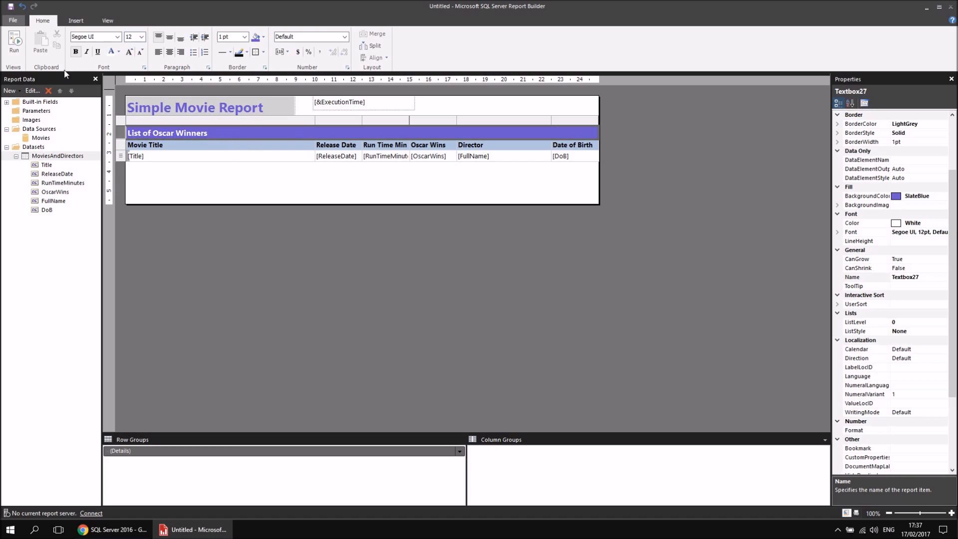
Run the report to check the heading row, return to the design and view the detail row's Insert Row options.
{"action": "left_click", "coordinate": [13, 44]}
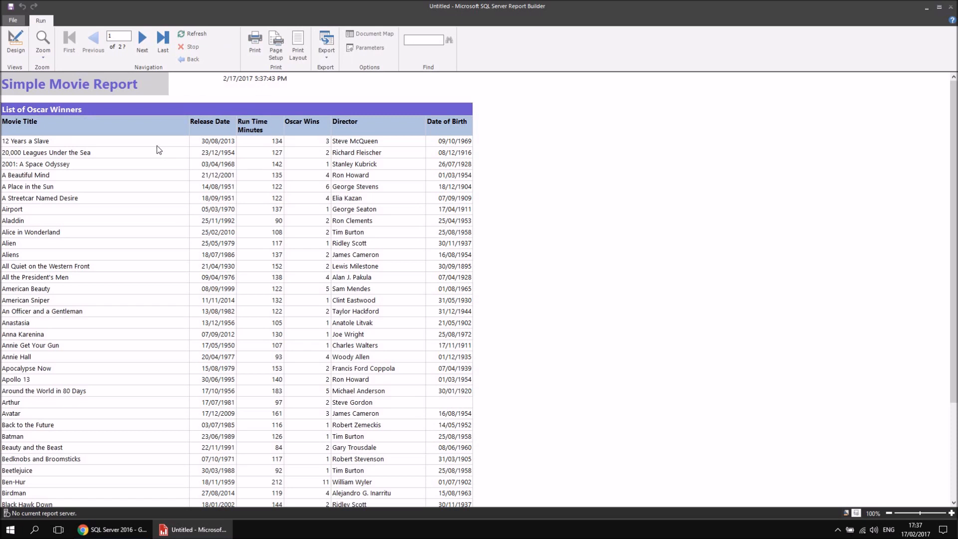
{"action": "left_click", "coordinate": [16, 42]}
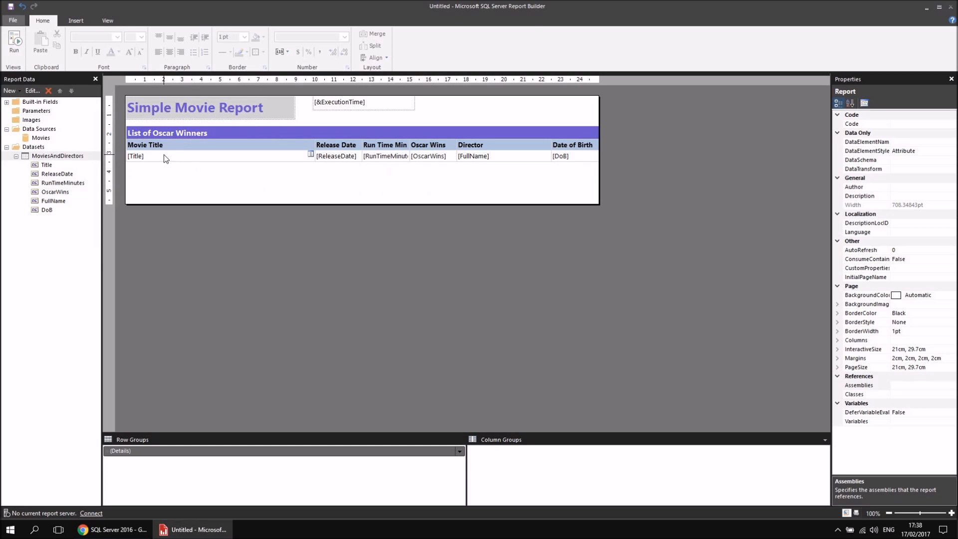
{"action": "left_click", "coordinate": [220, 157]}
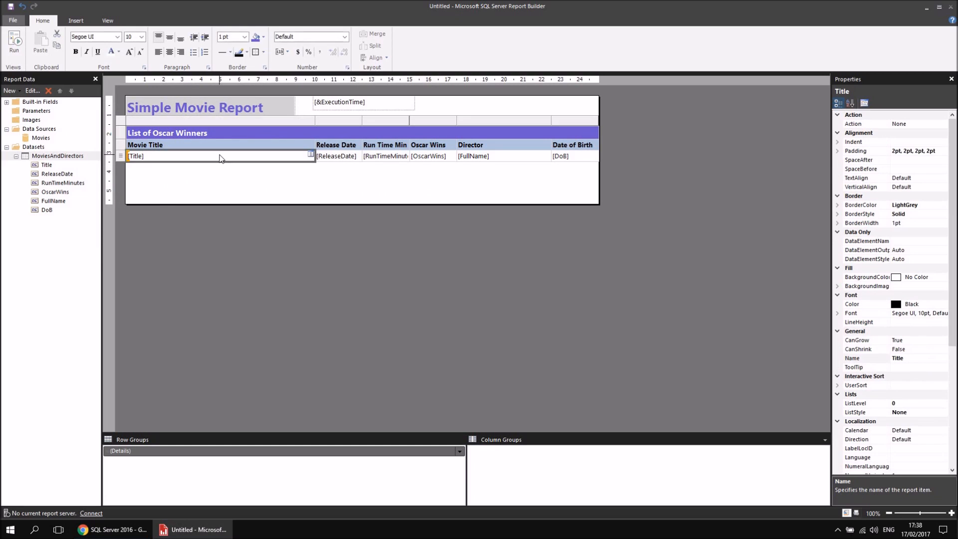
{"action": "right_click", "coordinate": [119, 158]}
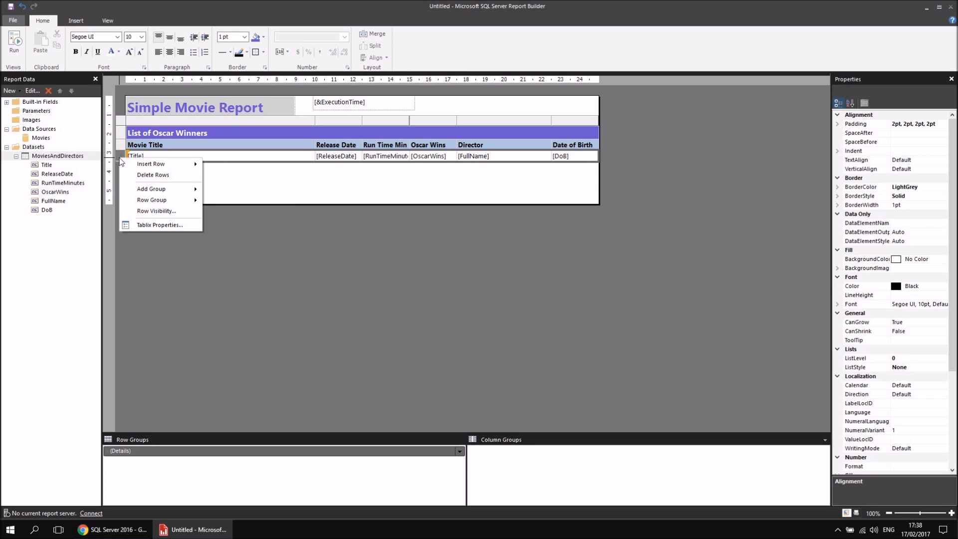
{"action": "mouse_move", "coordinate": [124, 163]}
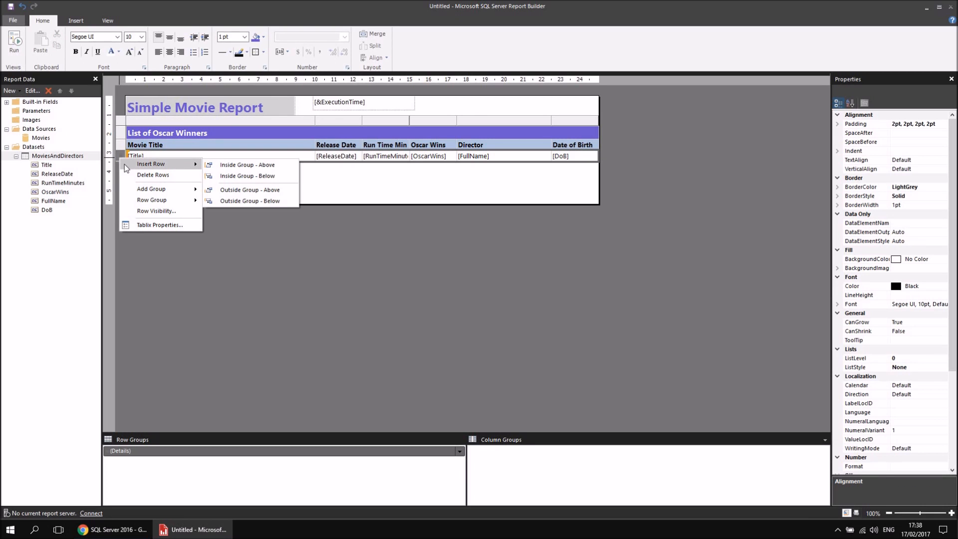
{"action": "left_click", "coordinate": [183, 153]}
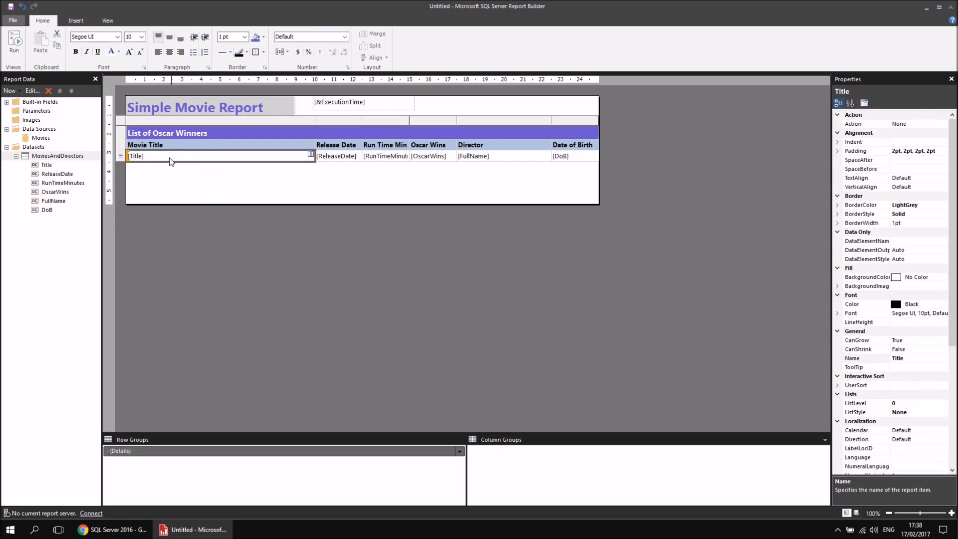
Insert a row inside the group below the detail row, run the report to see its effect and return to the design.
{"action": "right_click", "coordinate": [121, 158]}
{"action": "mouse_move", "coordinate": [127, 164]}
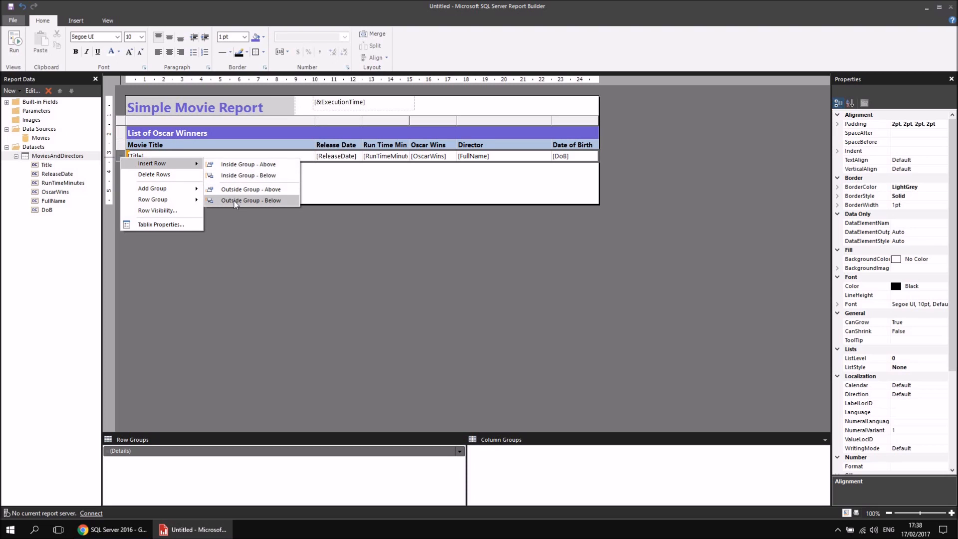
{"action": "left_click", "coordinate": [241, 177]}
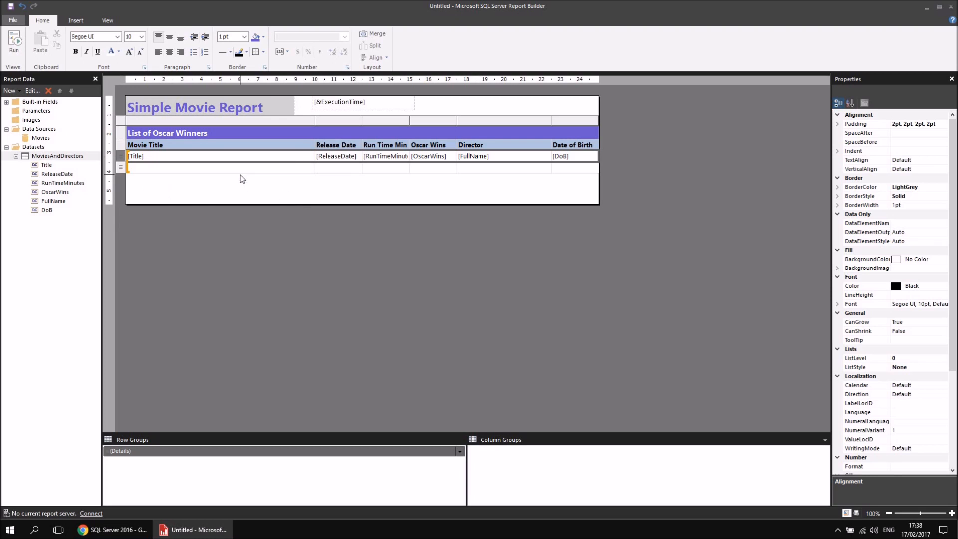
{"action": "left_click", "coordinate": [166, 166]}
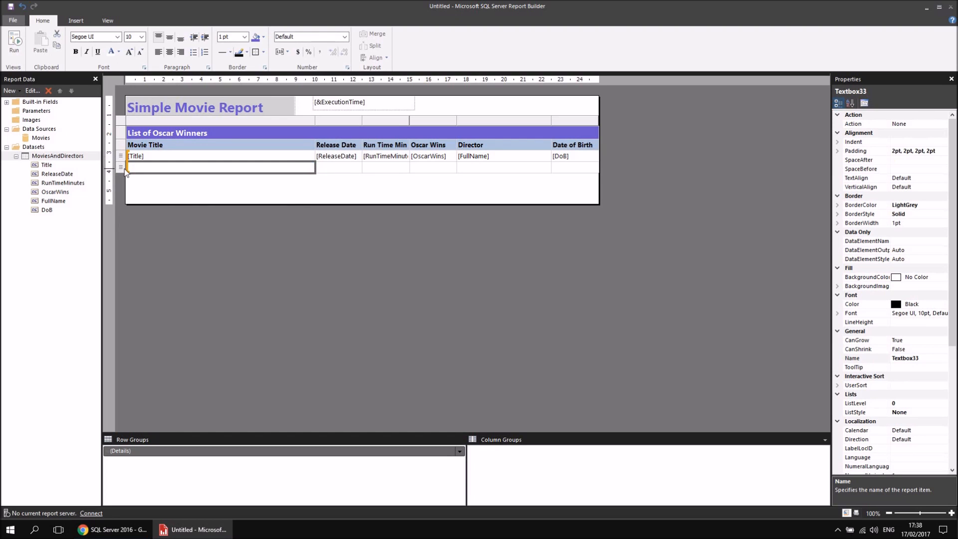
{"action": "left_click", "coordinate": [16, 47]}
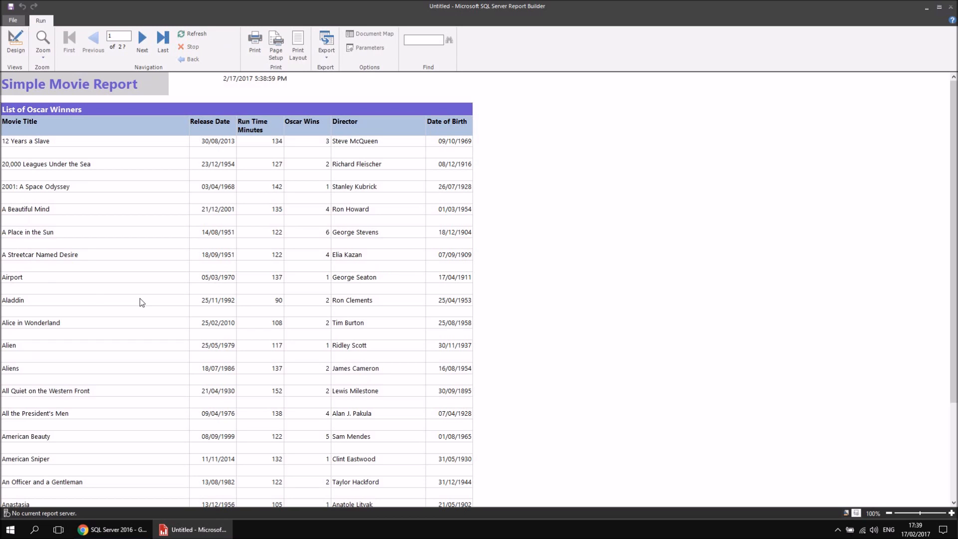
{"action": "left_click", "coordinate": [15, 43]}
Delete the empty row inside the group below the detail row.
{"action": "left_click", "coordinate": [148, 167]}
{"action": "right_click", "coordinate": [121, 167]}
{"action": "left_click", "coordinate": [148, 184]}
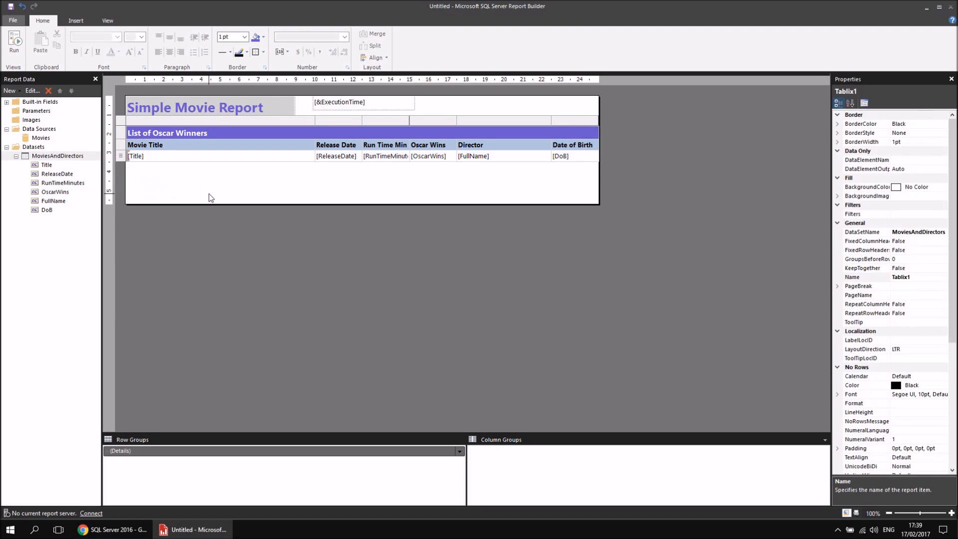
Insert a row outside the group below the detail row to serve as the table's footer.
{"action": "left_click", "coordinate": [168, 157]}
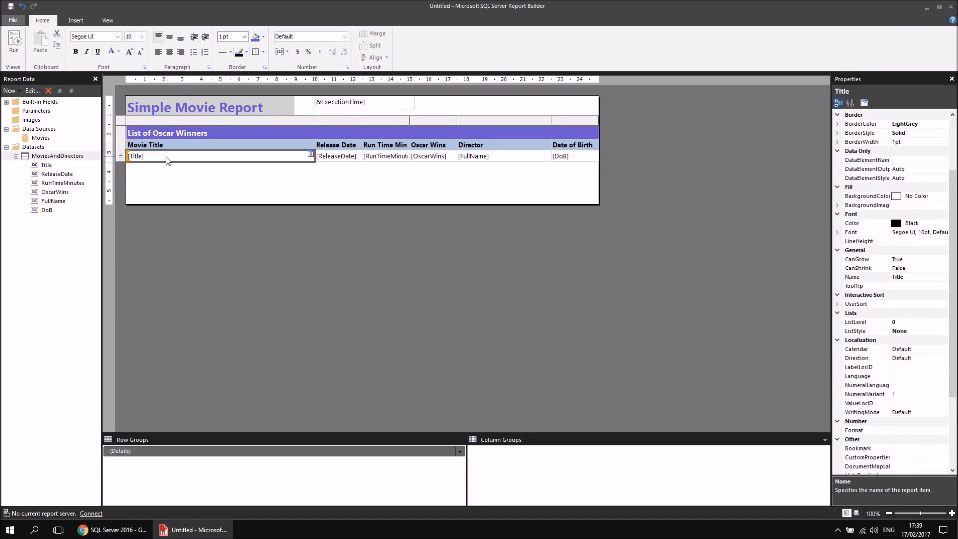
{"action": "right_click", "coordinate": [122, 157]}
{"action": "mouse_move", "coordinate": [146, 163]}
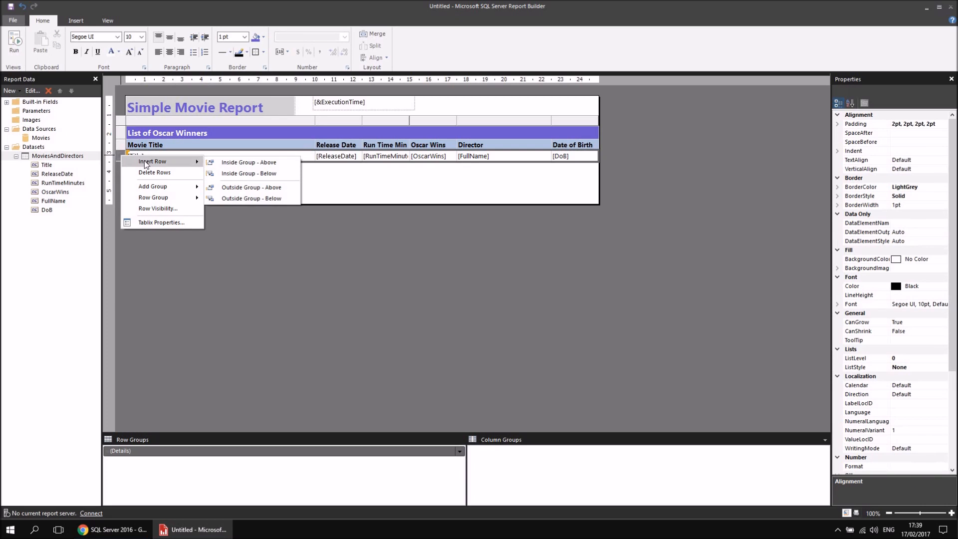
{"action": "left_click", "coordinate": [246, 198]}
{"action": "left_click", "coordinate": [169, 169]}
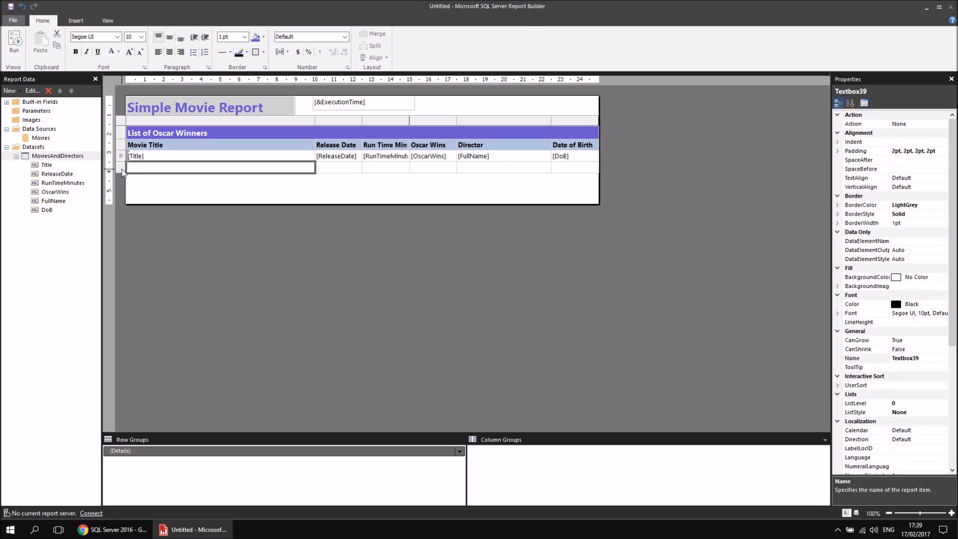
Run the report, check the footer row on its last page and return to the design.
{"action": "left_click", "coordinate": [14, 43]}
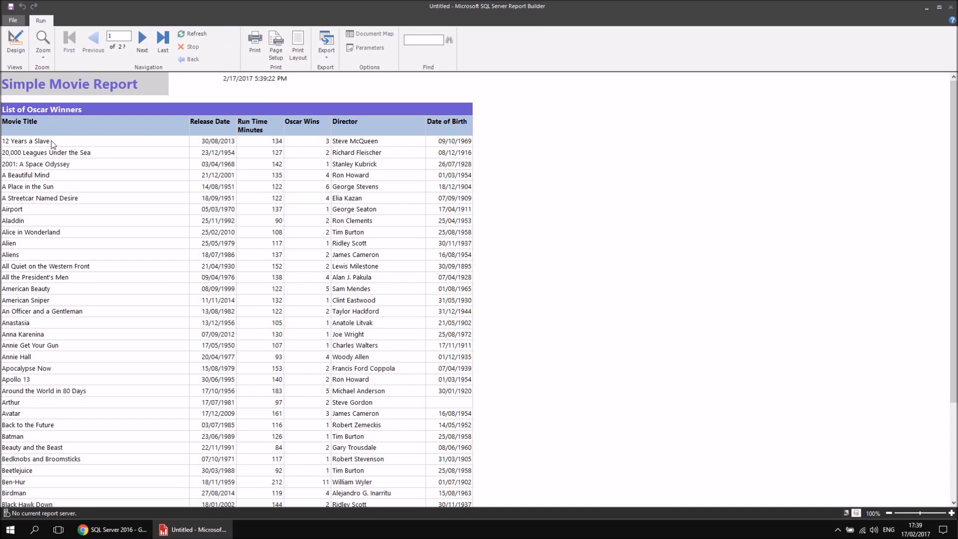
{"action": "left_click", "coordinate": [164, 41]}
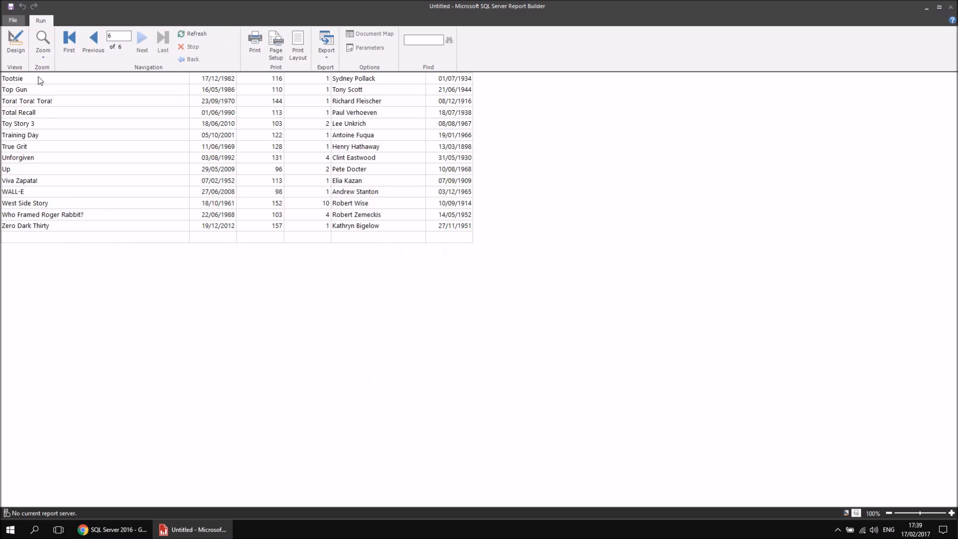
{"action": "left_click", "coordinate": [15, 44]}
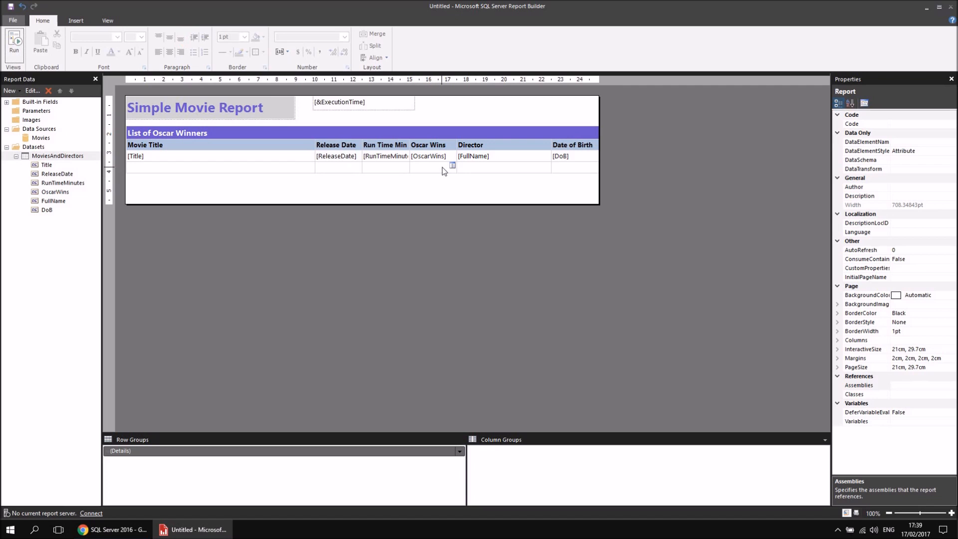
Add the OscarWins field as a sum to the footer cell below the Oscar Wins column.
{"action": "left_click", "coordinate": [452, 166]}
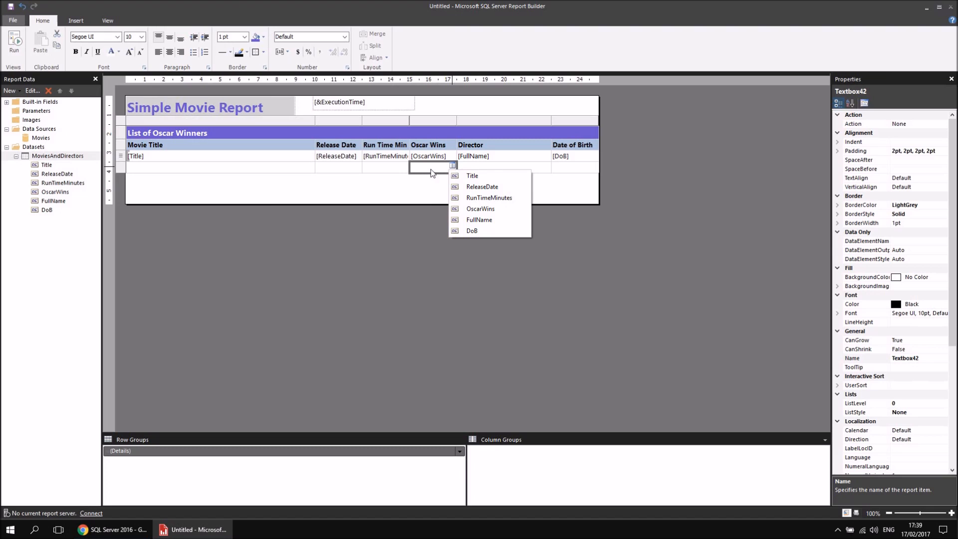
{"action": "left_click", "coordinate": [484, 209]}
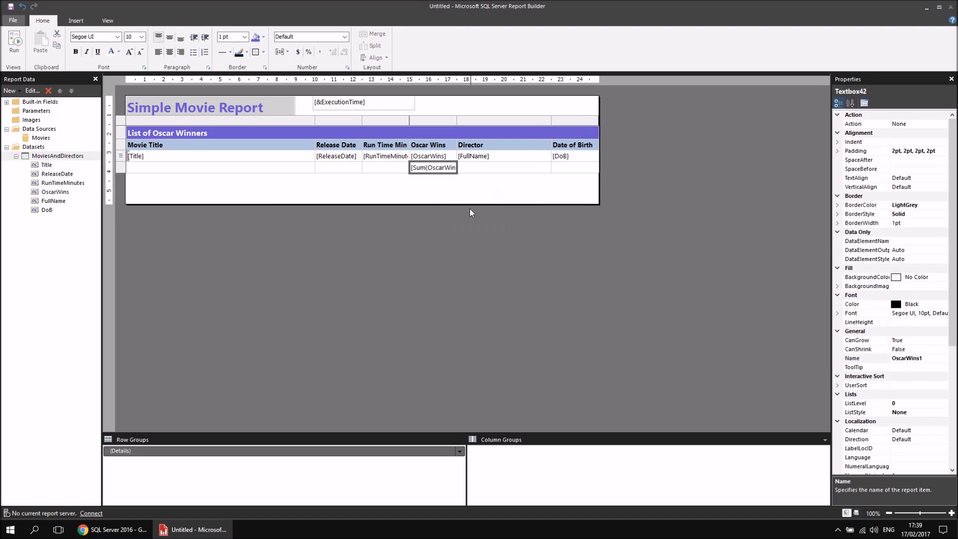
Look through the aggregate functions for the OscarWins footer total, switching Sum off and back on.
{"action": "left_click", "coordinate": [424, 168]}
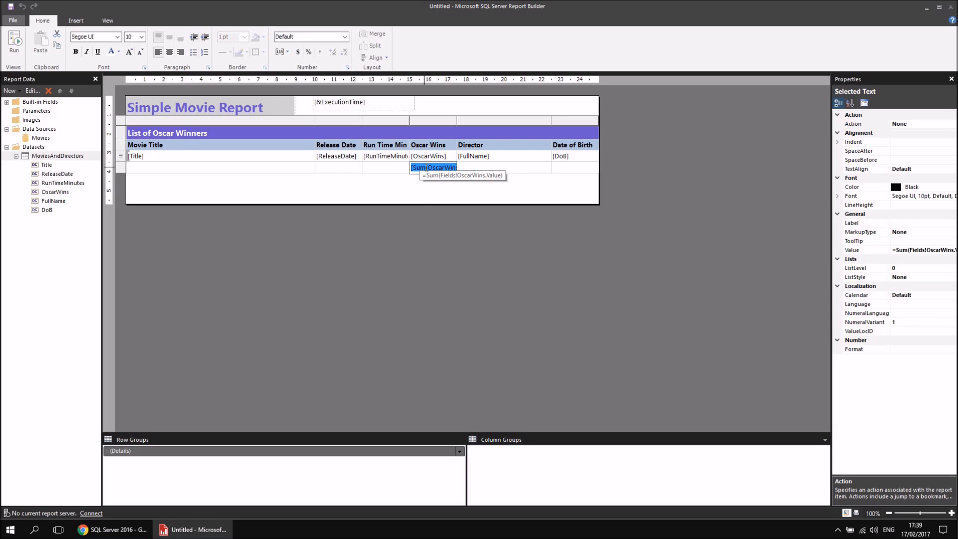
{"action": "right_click", "coordinate": [426, 168]}
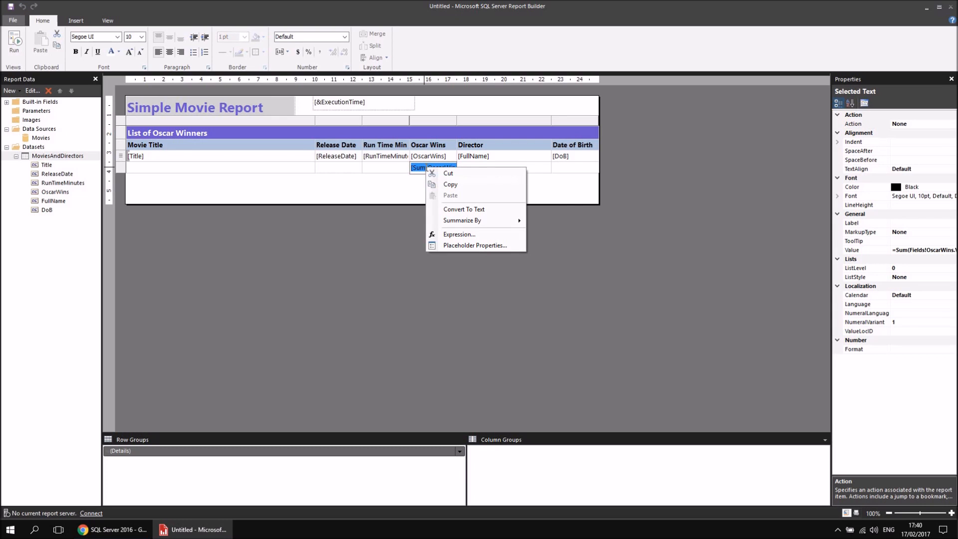
{"action": "mouse_move", "coordinate": [438, 221]}
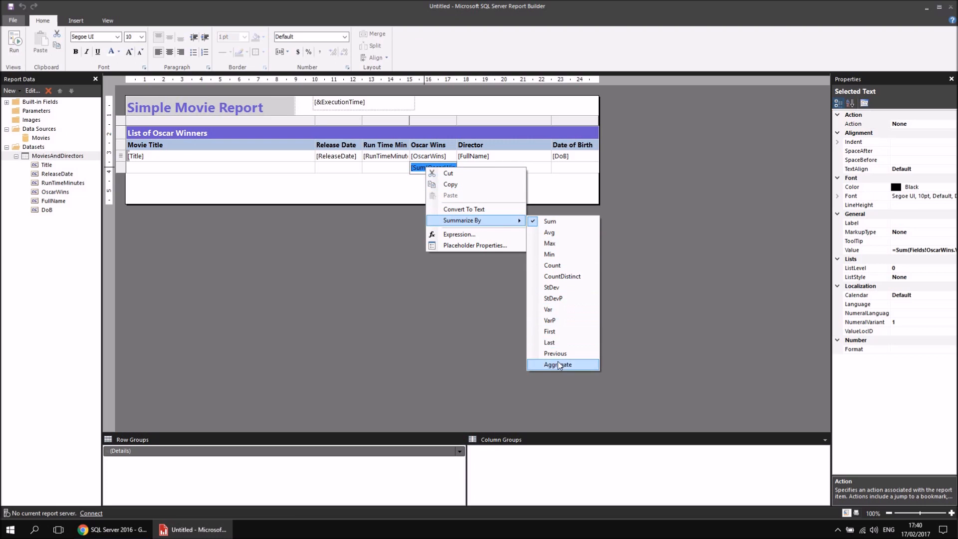
{"action": "left_click", "coordinate": [544, 221]}
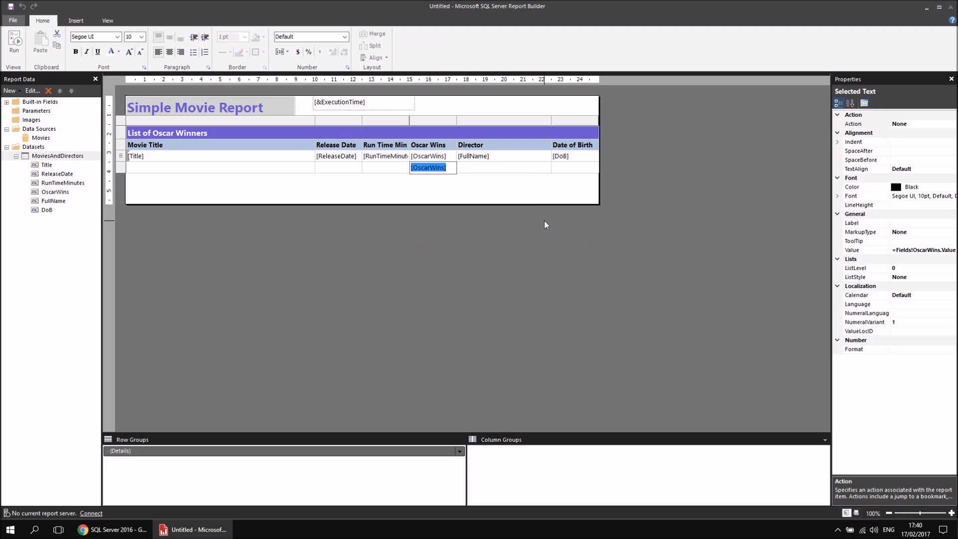
{"action": "right_click", "coordinate": [426, 168]}
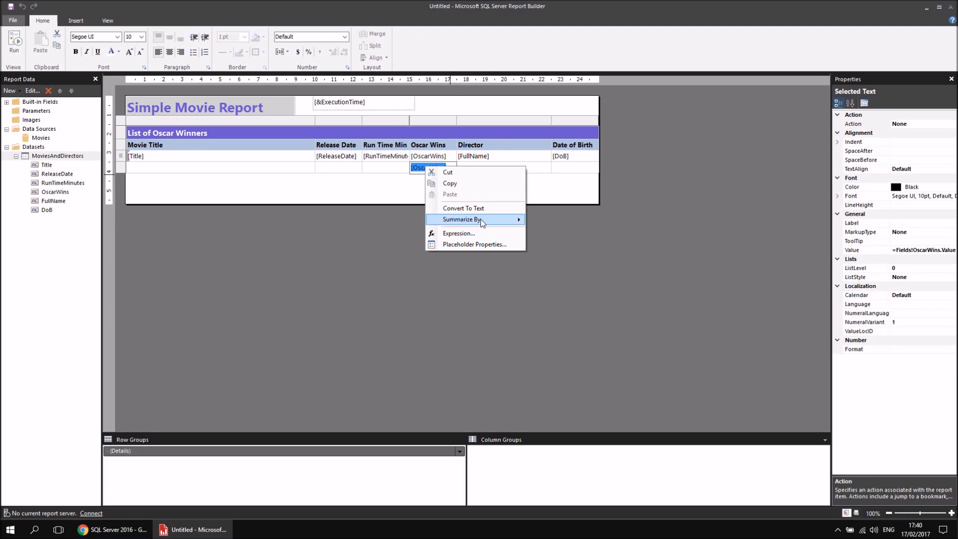
{"action": "mouse_move", "coordinate": [480, 220]}
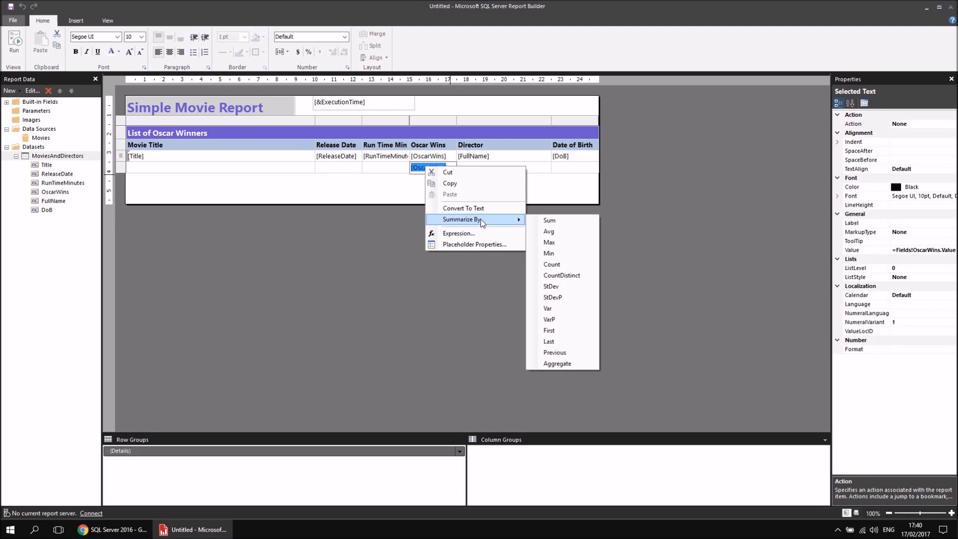
{"action": "left_click", "coordinate": [532, 221]}
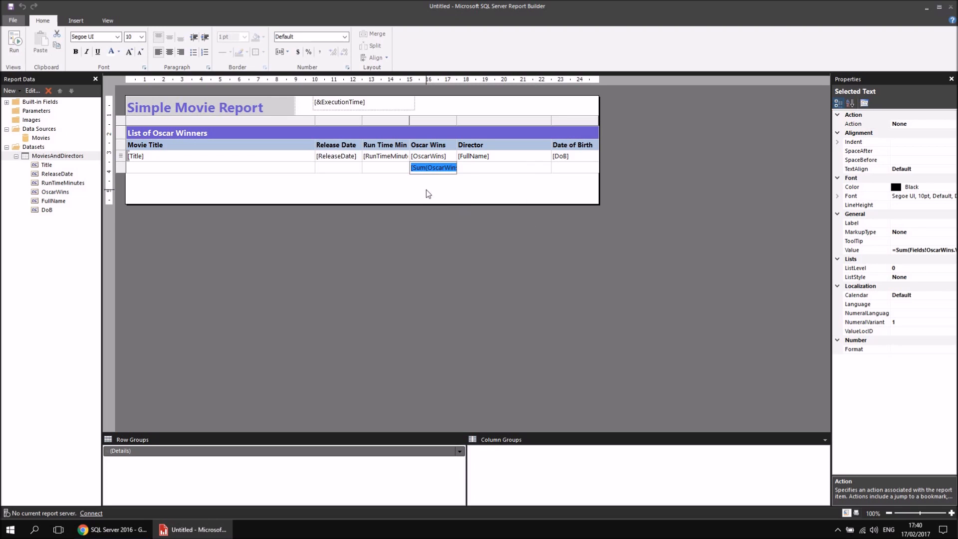
Add the sum of RunTimeMinutes to its footer cell and label the footer's Movie Title cell "Totals".
{"action": "left_click", "coordinate": [404, 166]}
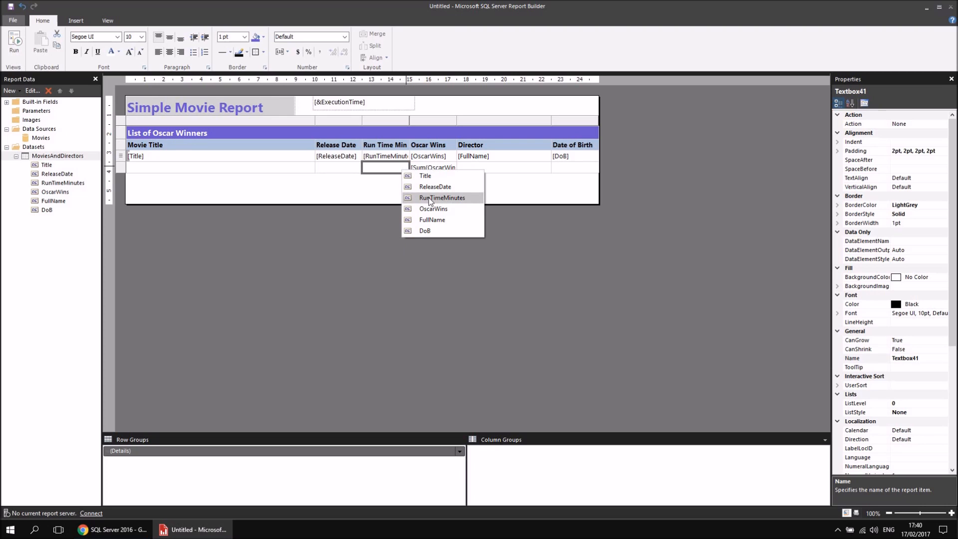
{"action": "left_click", "coordinate": [429, 197]}
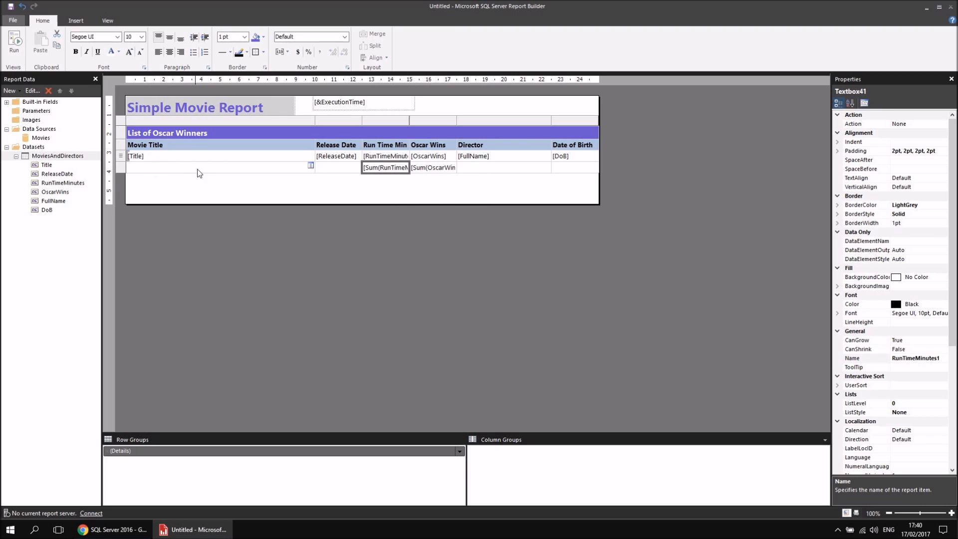
{"action": "left_click", "coordinate": [179, 170]}
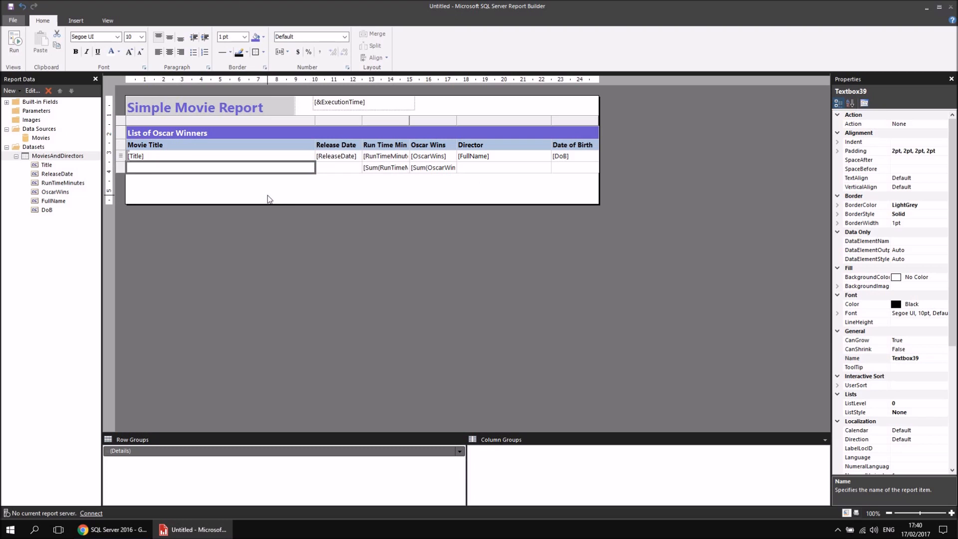
{"action": "type", "text": "T"}
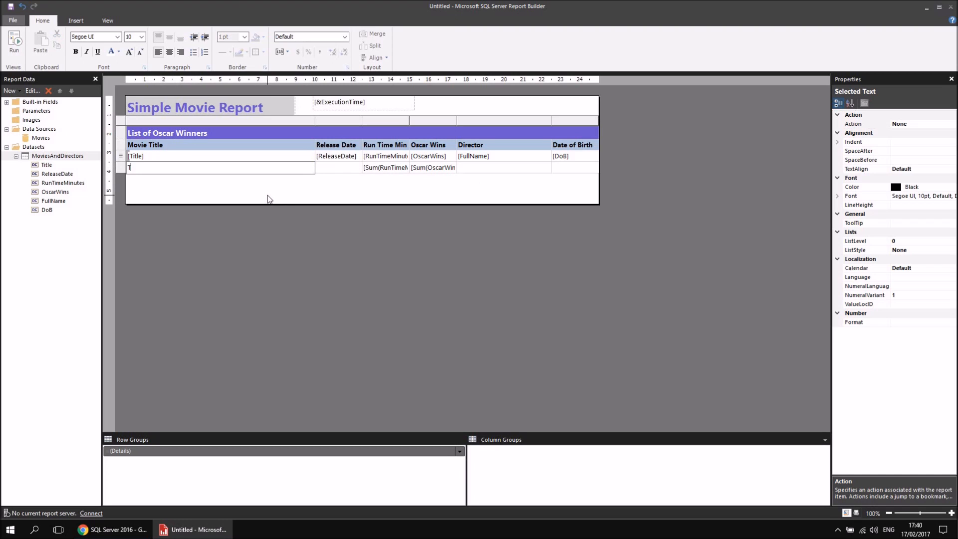
{"action": "type", "text": "otals"}
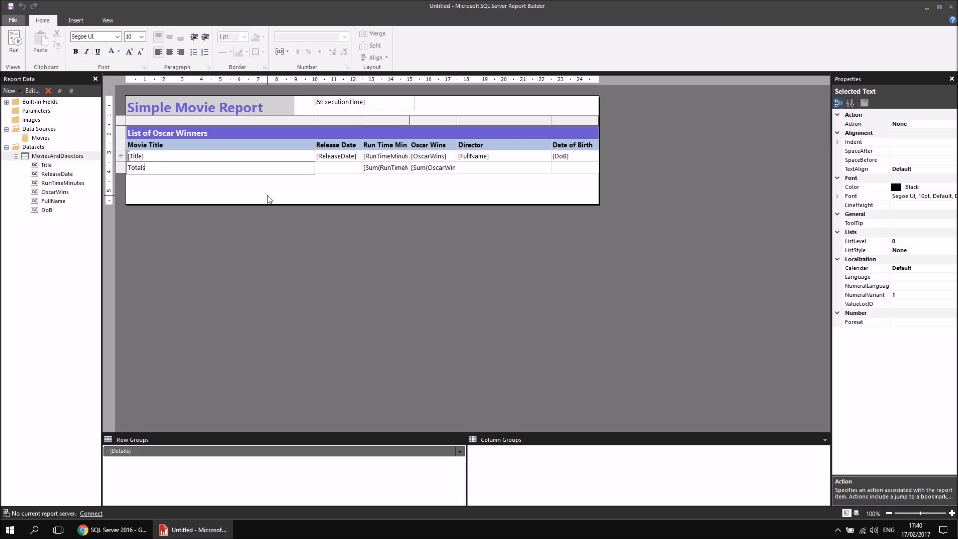
{"action": "left_click", "coordinate": [269, 198]}
Format the Totals cell with a SlateBlue background and bold white text.
{"action": "left_click", "coordinate": [224, 169]}
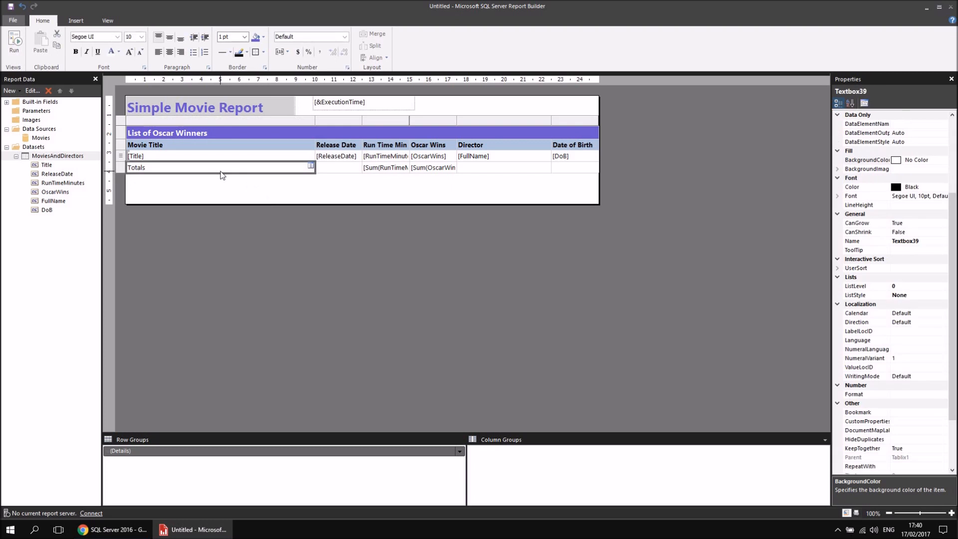
{"action": "left_click", "coordinate": [257, 37]}
{"action": "left_click", "coordinate": [112, 53]}
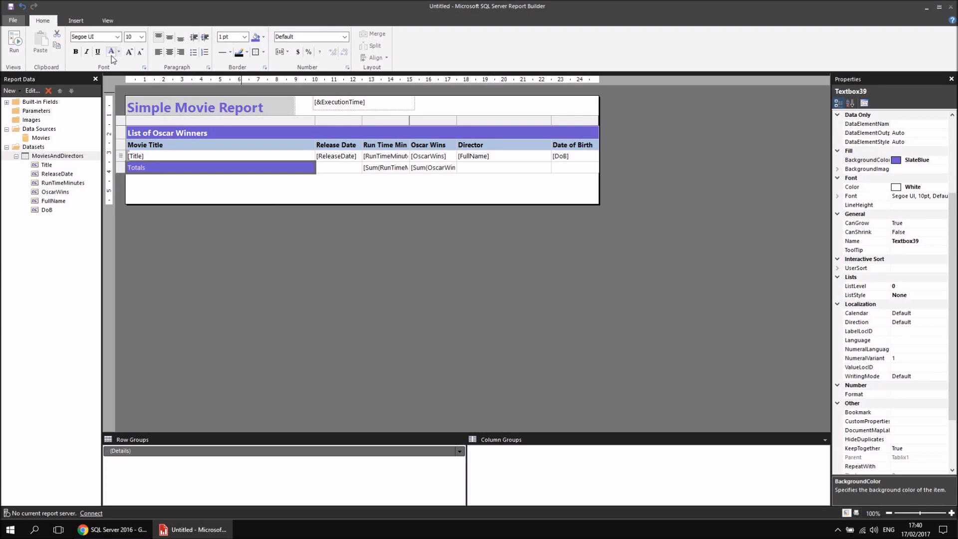
{"action": "left_click", "coordinate": [75, 52]}
Give the remaining footer cells, from Release Date to Date of Birth, the column headings' light blue background and bold text.
{"action": "left_click_drag", "start_coordinate": [343, 172], "coordinate": [568, 172]}
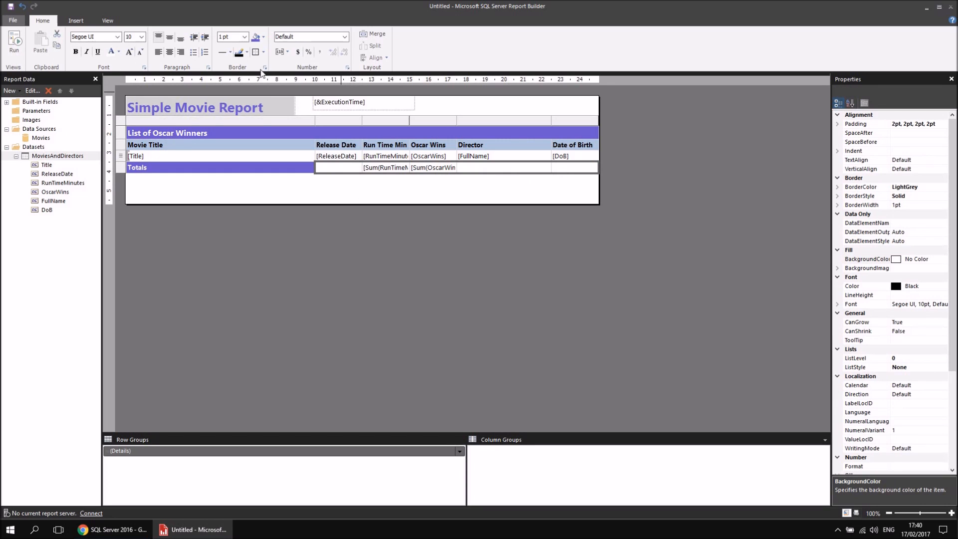
{"action": "left_click", "coordinate": [262, 37]}
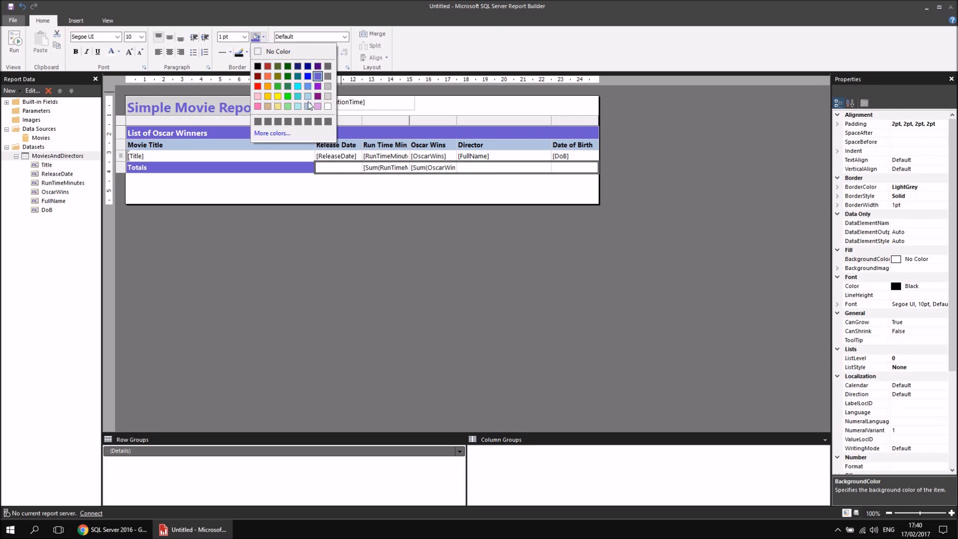
{"action": "left_click", "coordinate": [308, 97]}
{"action": "left_click", "coordinate": [77, 53]}
{"action": "left_click", "coordinate": [220, 193]}
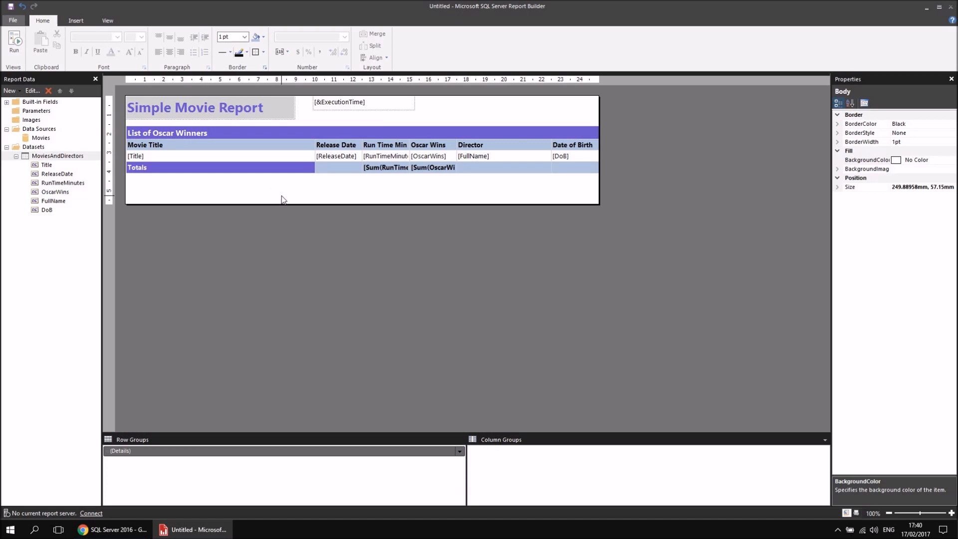
Run the report, check the totals row on its last page and return to the design.
{"action": "left_click", "coordinate": [15, 45]}
{"action": "left_click", "coordinate": [161, 36]}
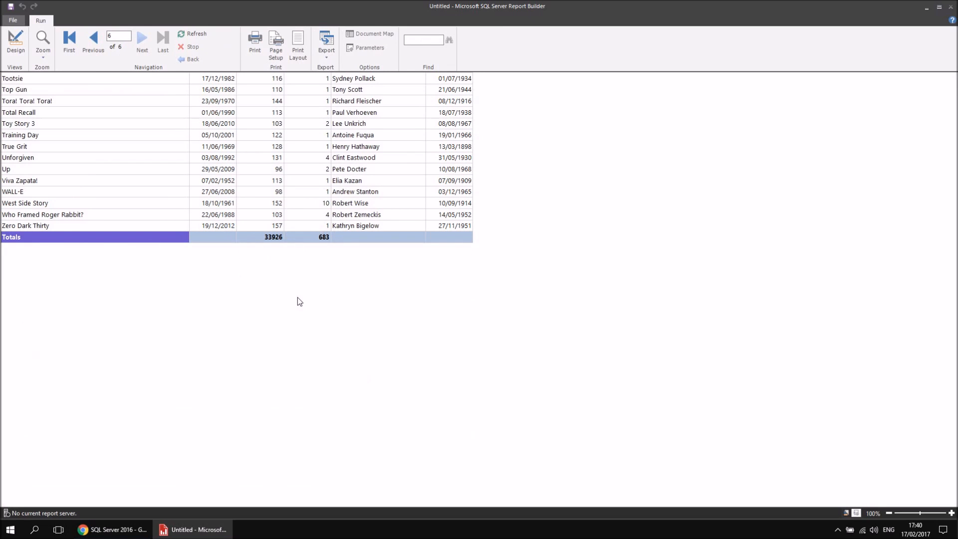
{"action": "left_click", "coordinate": [16, 40]}
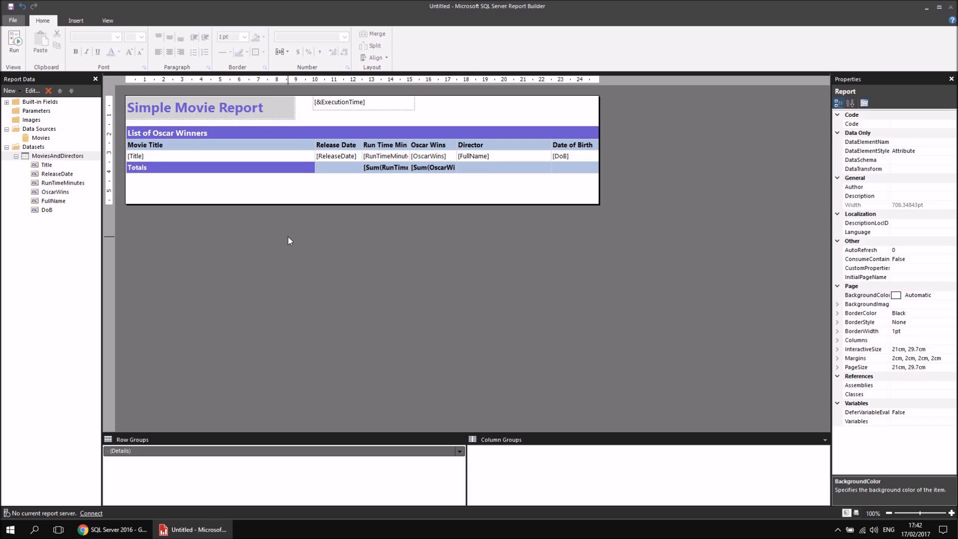
Save the report to the Desktop as SimpleMovieReport.
{"action": "left_click", "coordinate": [12, 21]}
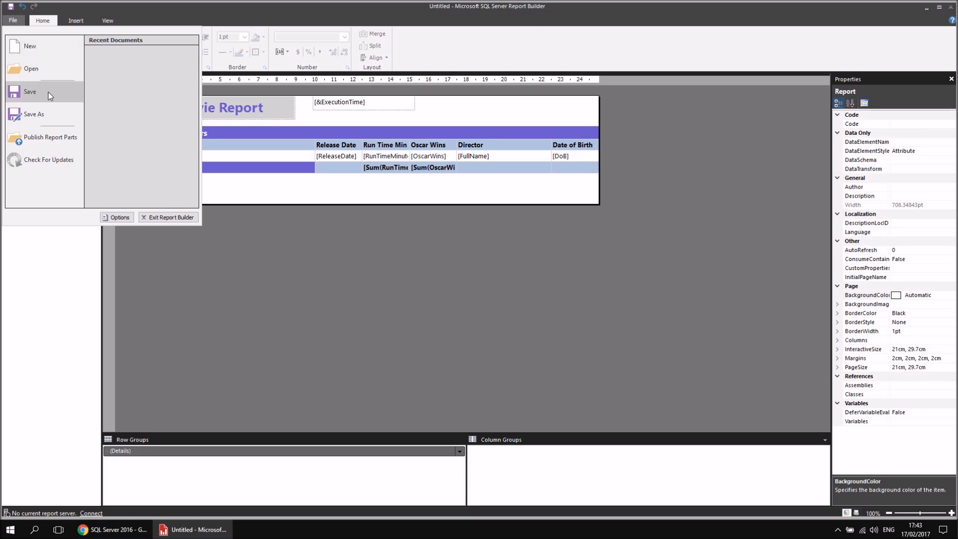
{"action": "left_click", "coordinate": [25, 91]}
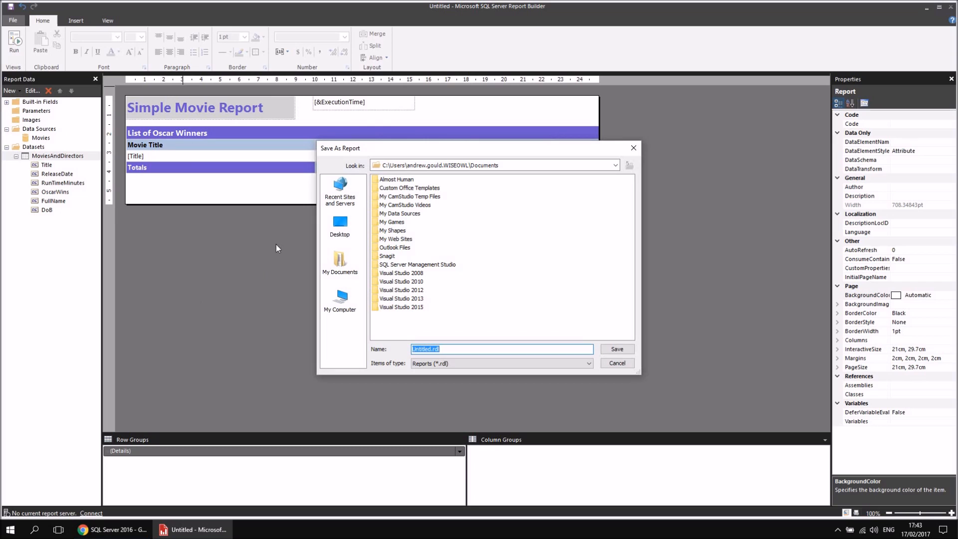
{"action": "left_click", "coordinate": [340, 227]}
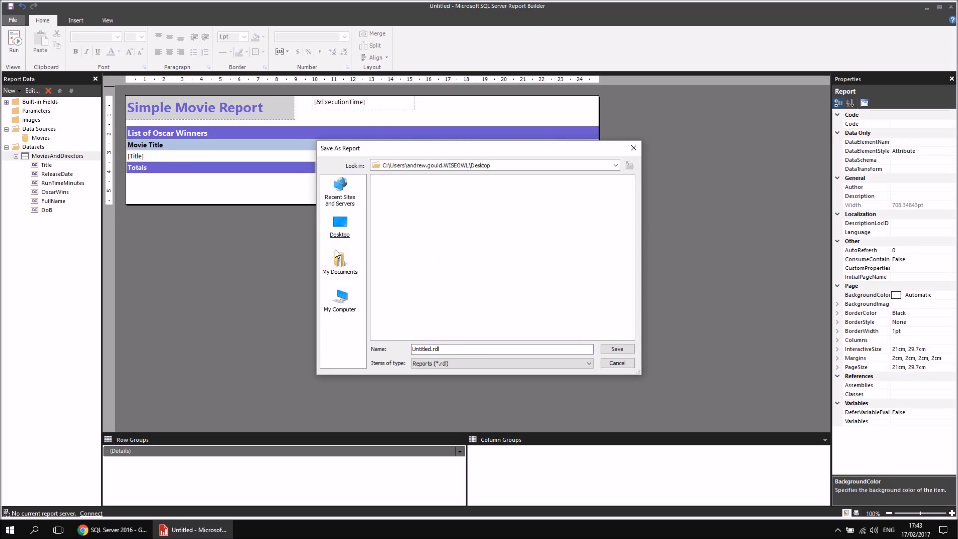
{"action": "left_click", "coordinate": [448, 350]}
{"action": "double_click", "coordinate": [418, 348]}
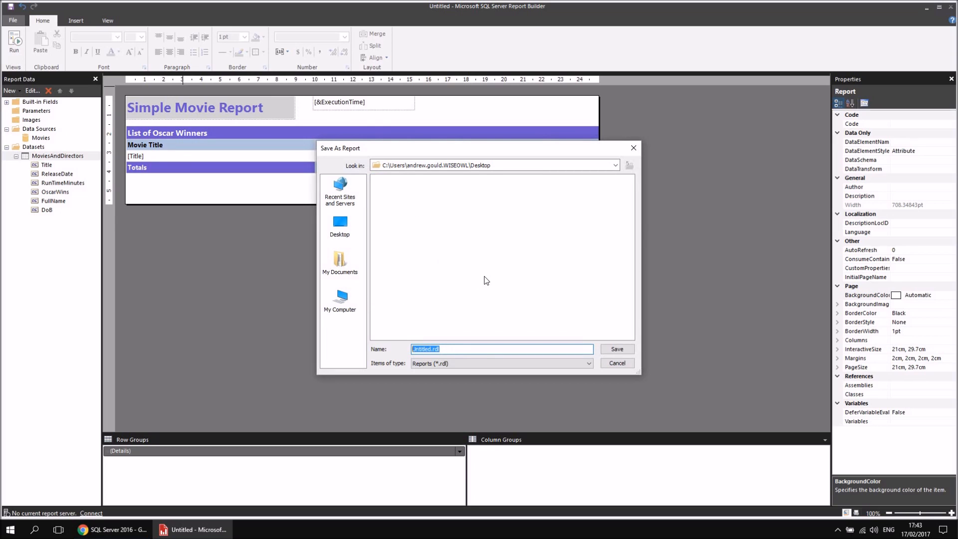
{"action": "type", "text": "SimpleMovieREport"}
{"action": "key", "text": "BackSpace"}
{"action": "key", "text": "BackSpace"}
{"action": "key", "text": "BackSpace"}
{"action": "type", "text": "eport"}
{"action": "left_click", "coordinate": [618, 347]}
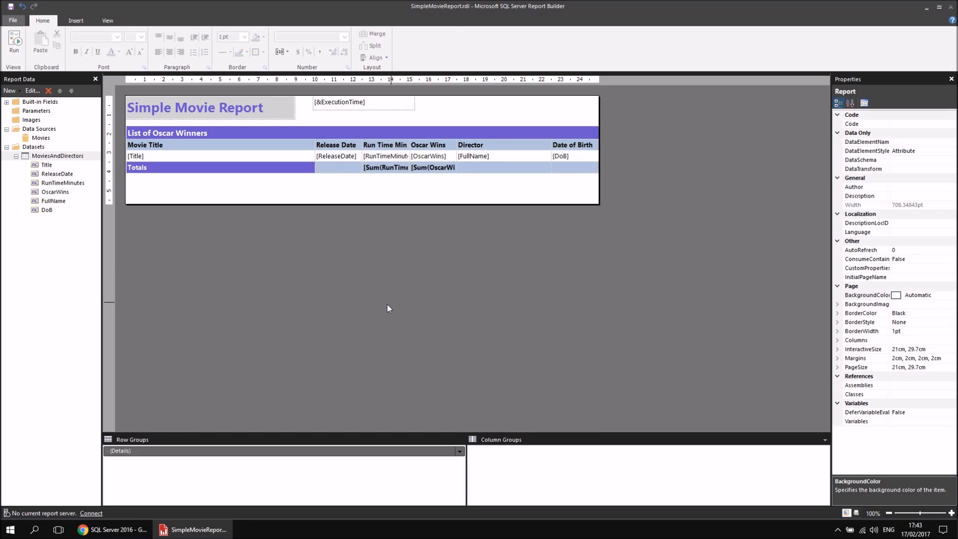
Close Report Builder, clear the browser out of the way and select the saved SimpleMovieReport.rdl on the desktop.
{"action": "left_click", "coordinate": [952, 8]}
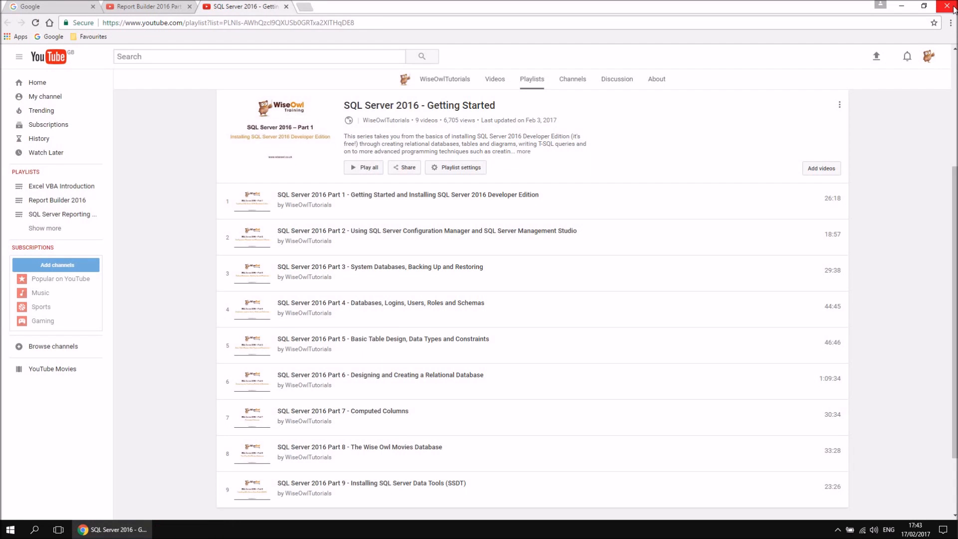
{"action": "left_click", "coordinate": [892, 9]}
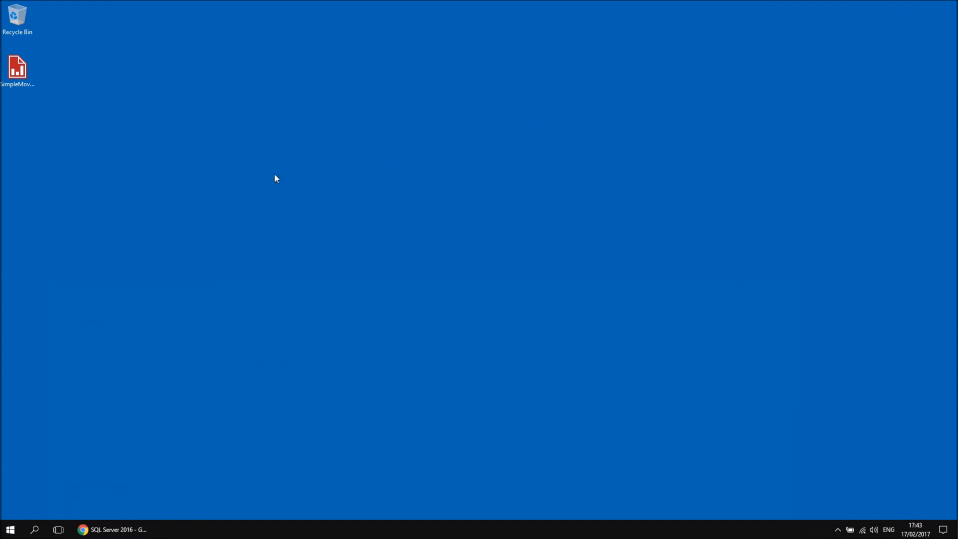
{"action": "left_click", "coordinate": [16, 72]}
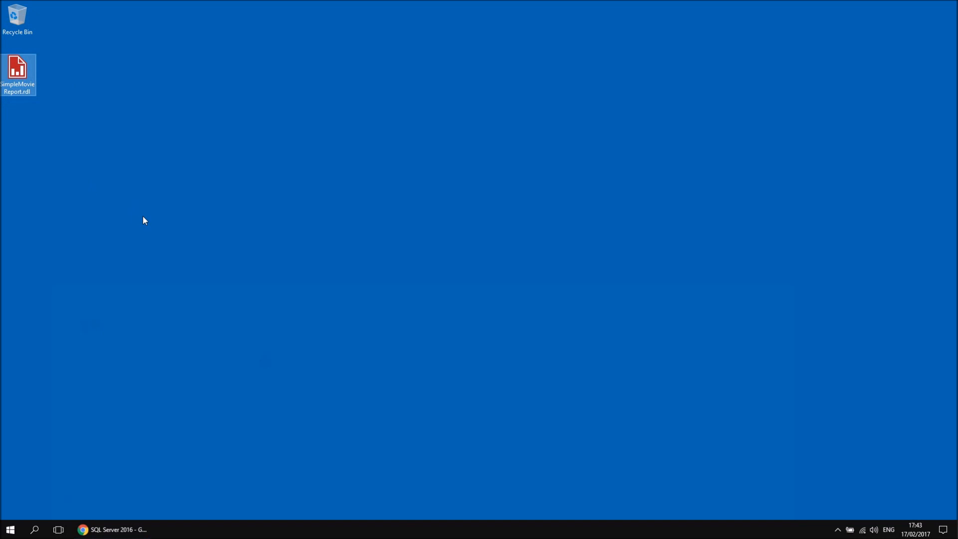
Start Report Builder again and open SimpleMovieReport.rdl from the Desktop folder.
{"action": "left_click", "coordinate": [10, 528]}
{"action": "left_click", "coordinate": [221, 479]}
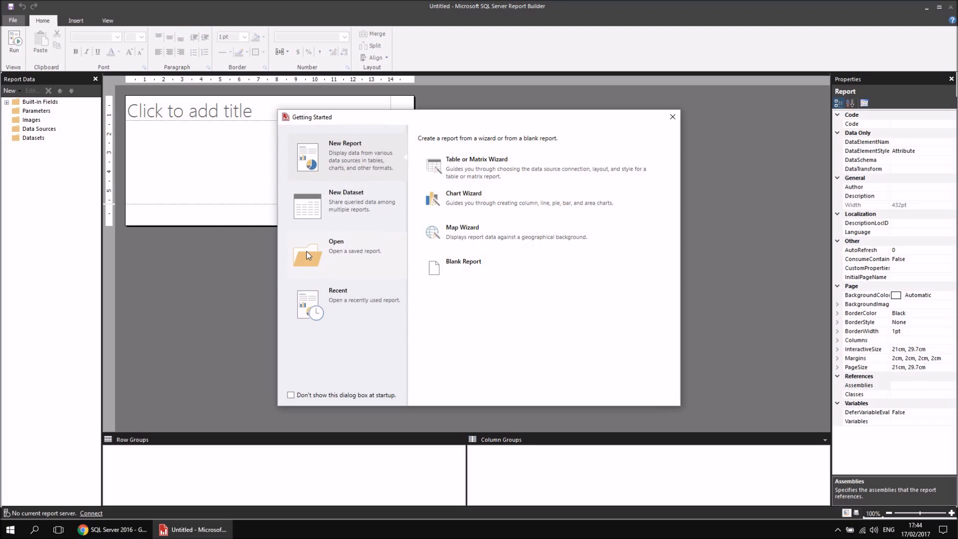
{"action": "left_click", "coordinate": [308, 311]}
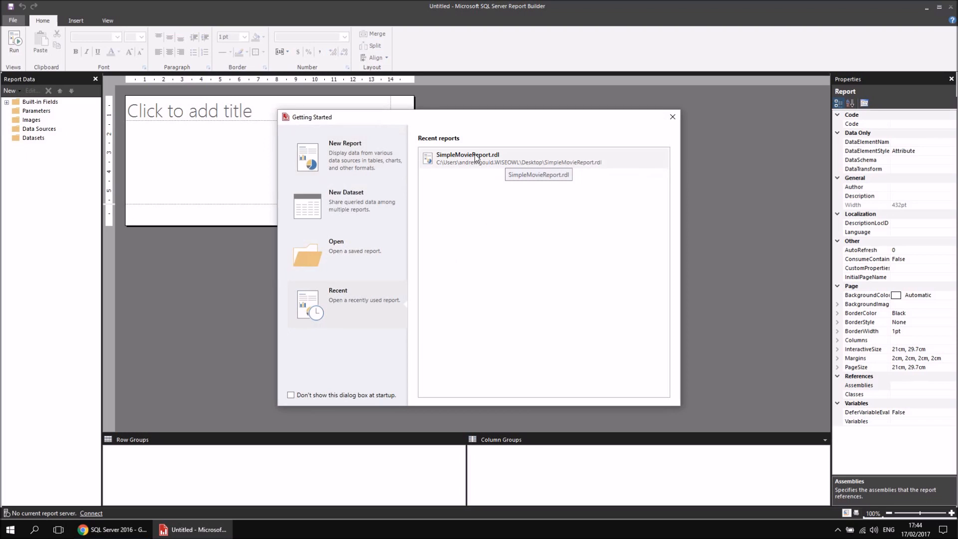
{"action": "left_click", "coordinate": [313, 249]}
{"action": "left_click", "coordinate": [339, 224]}
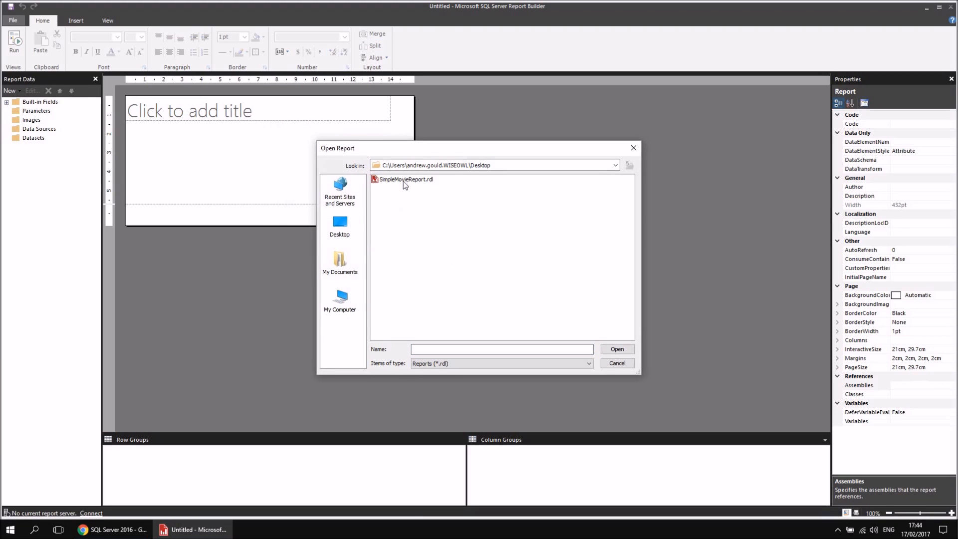
{"action": "left_click", "coordinate": [403, 180]}
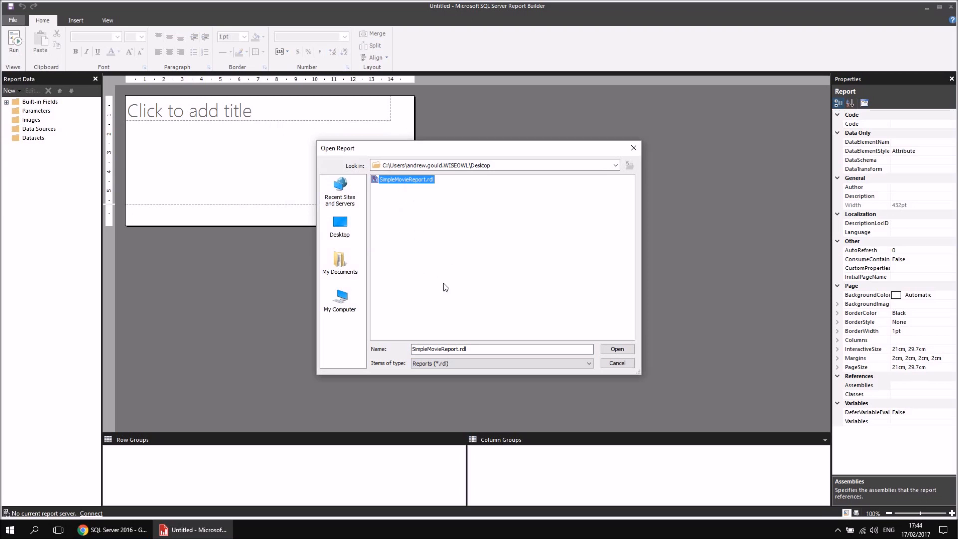
{"action": "left_click", "coordinate": [617, 349]}
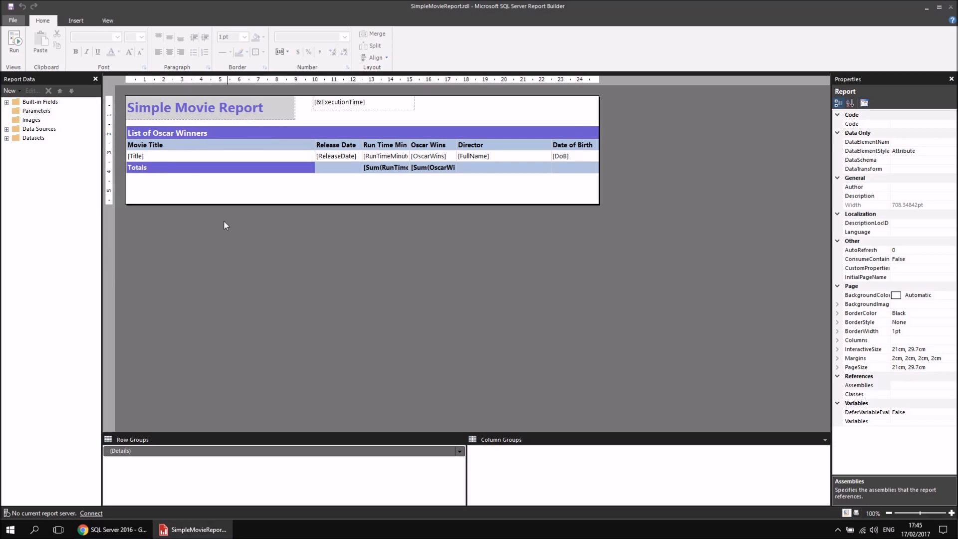
Show the items that can be inserted into the report.
{"action": "left_click", "coordinate": [76, 21]}
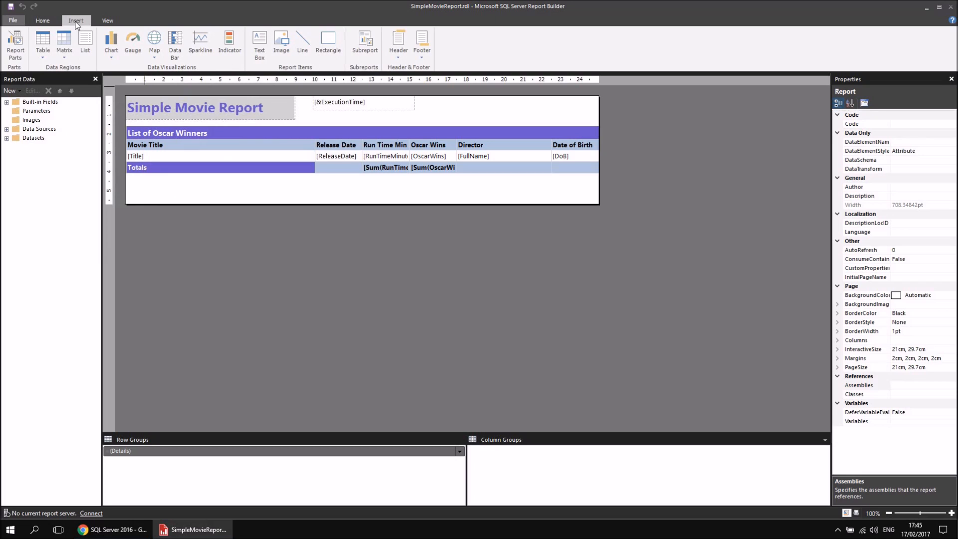